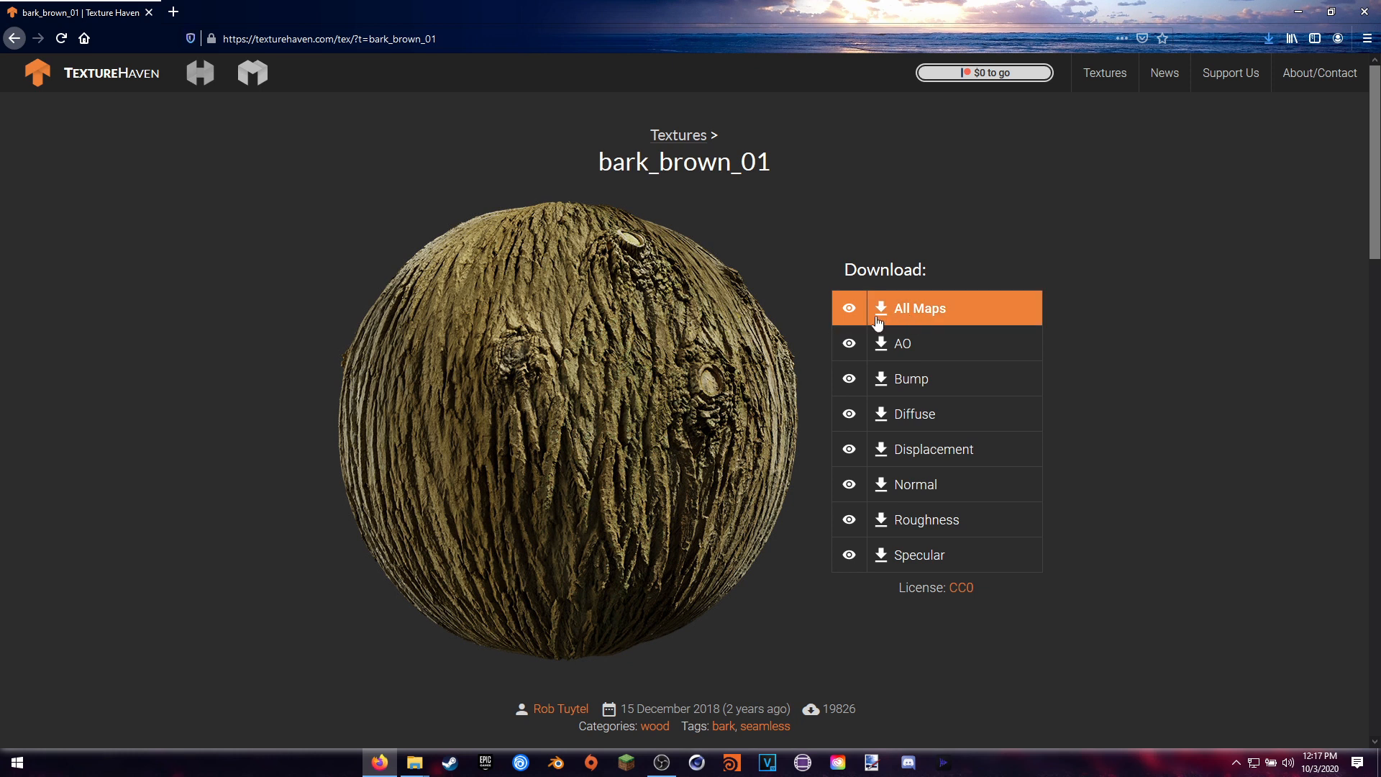
Show the download sizes for all bark_brown_01 maps, and open the Cannon HDRI page at HDRI Haven to view its download section.
click(900, 318)
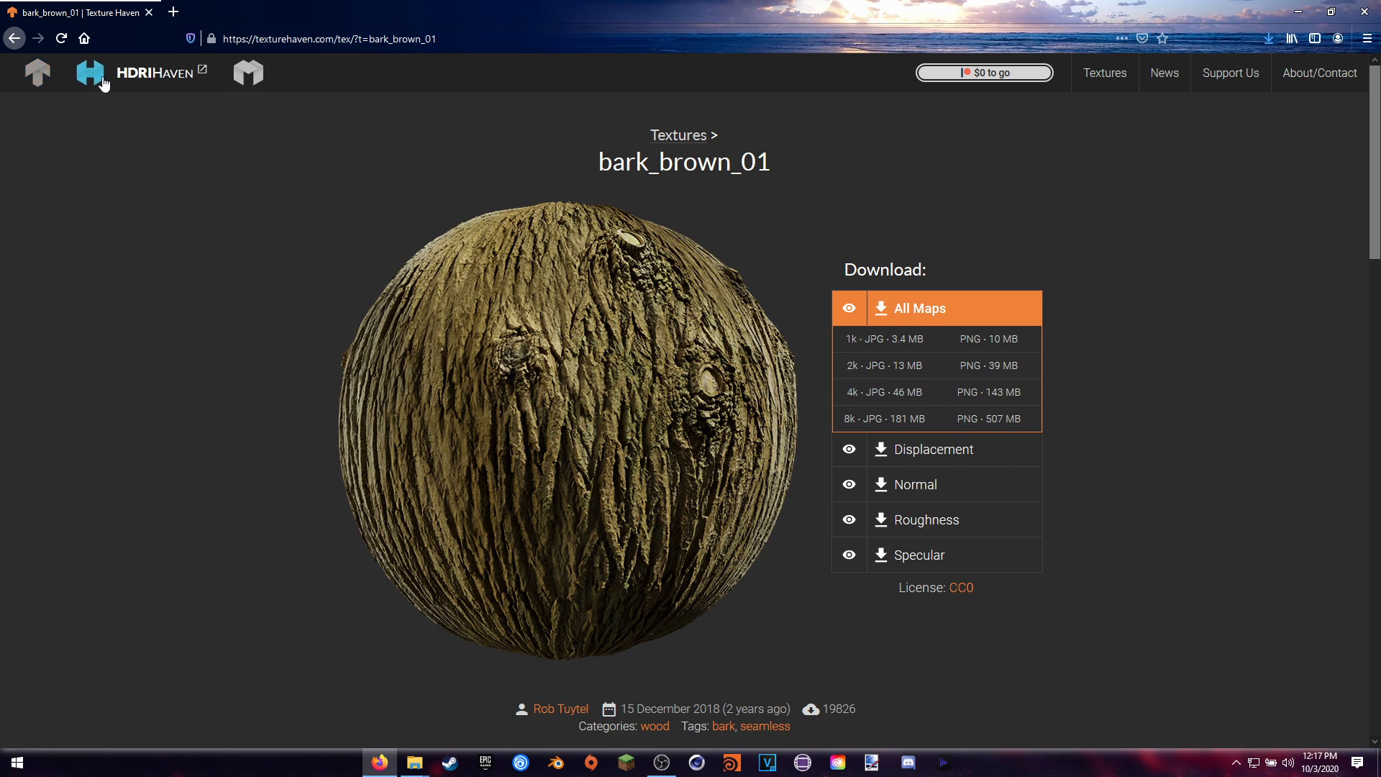
click(120, 86)
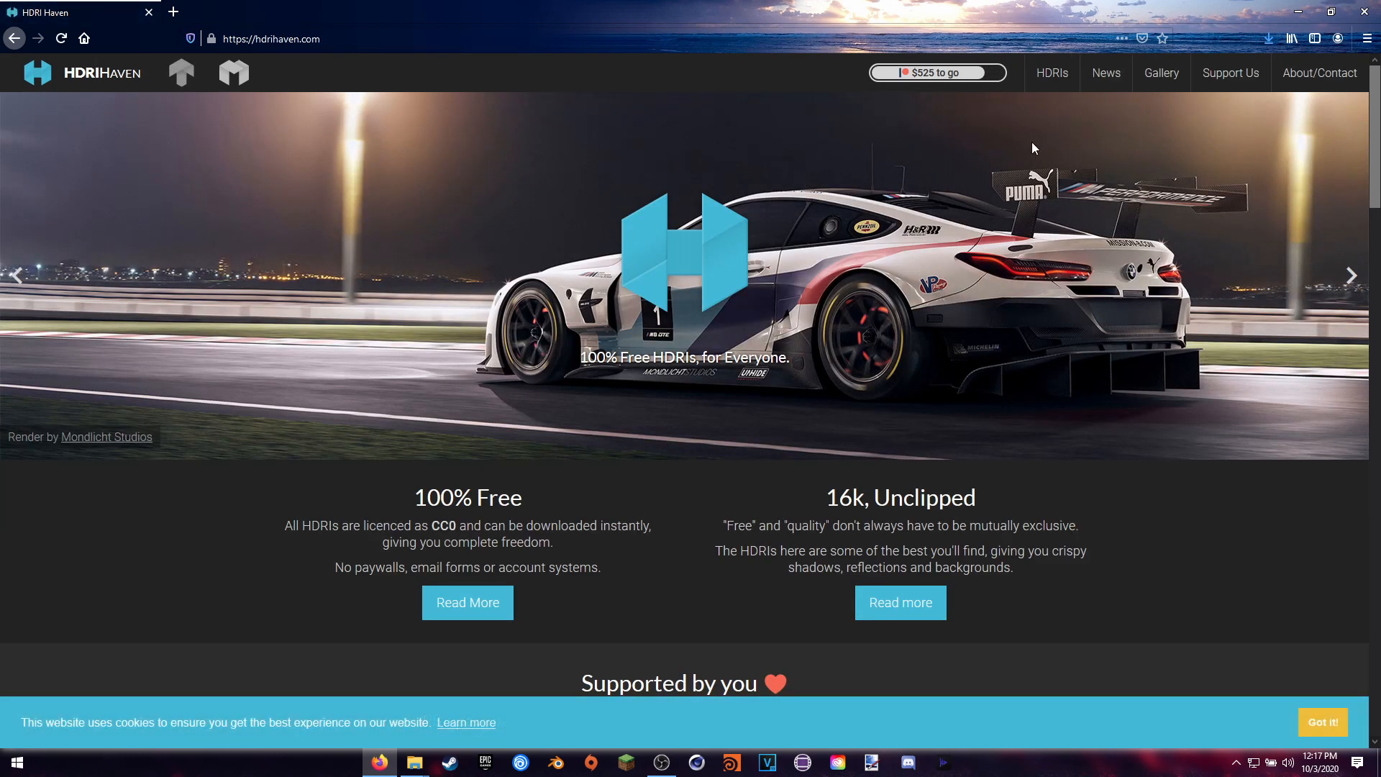
click(1043, 85)
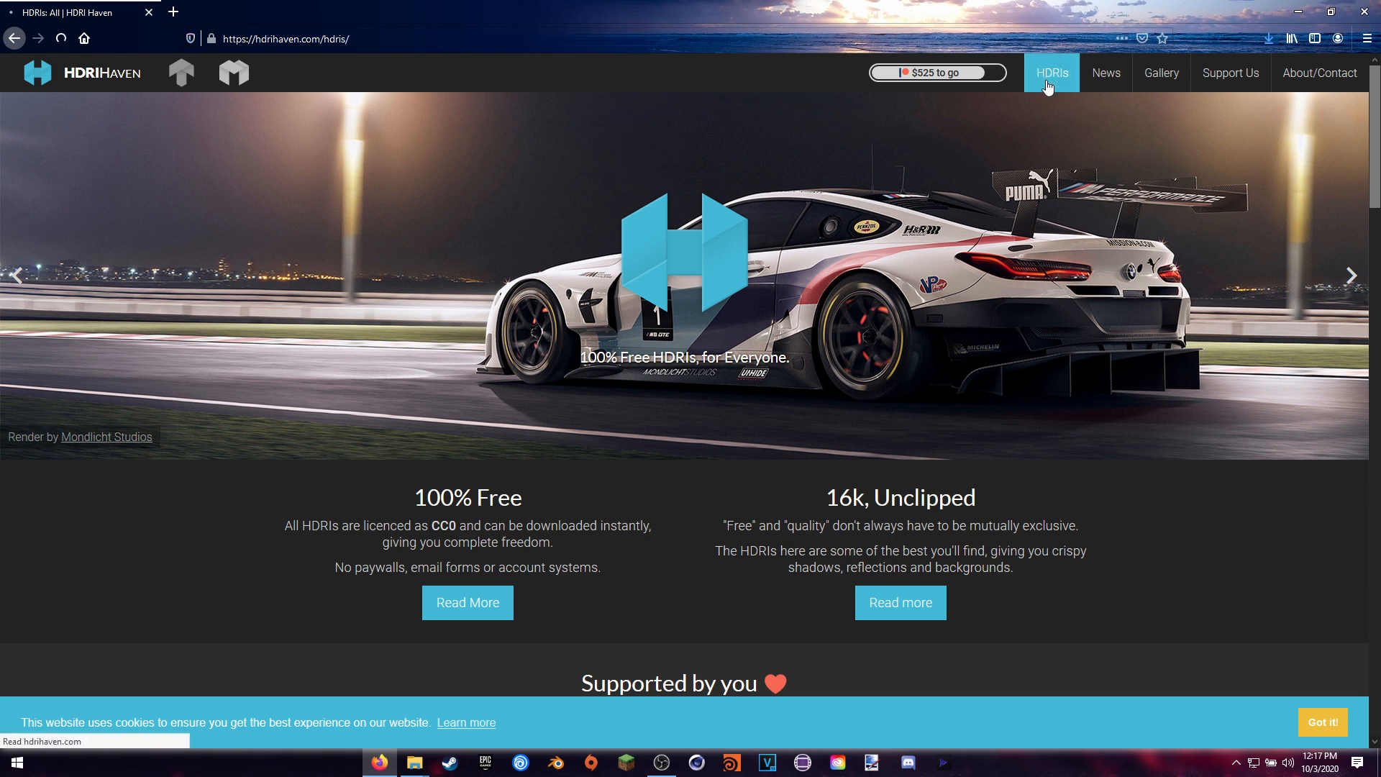
scroll(796, 271, down, 3)
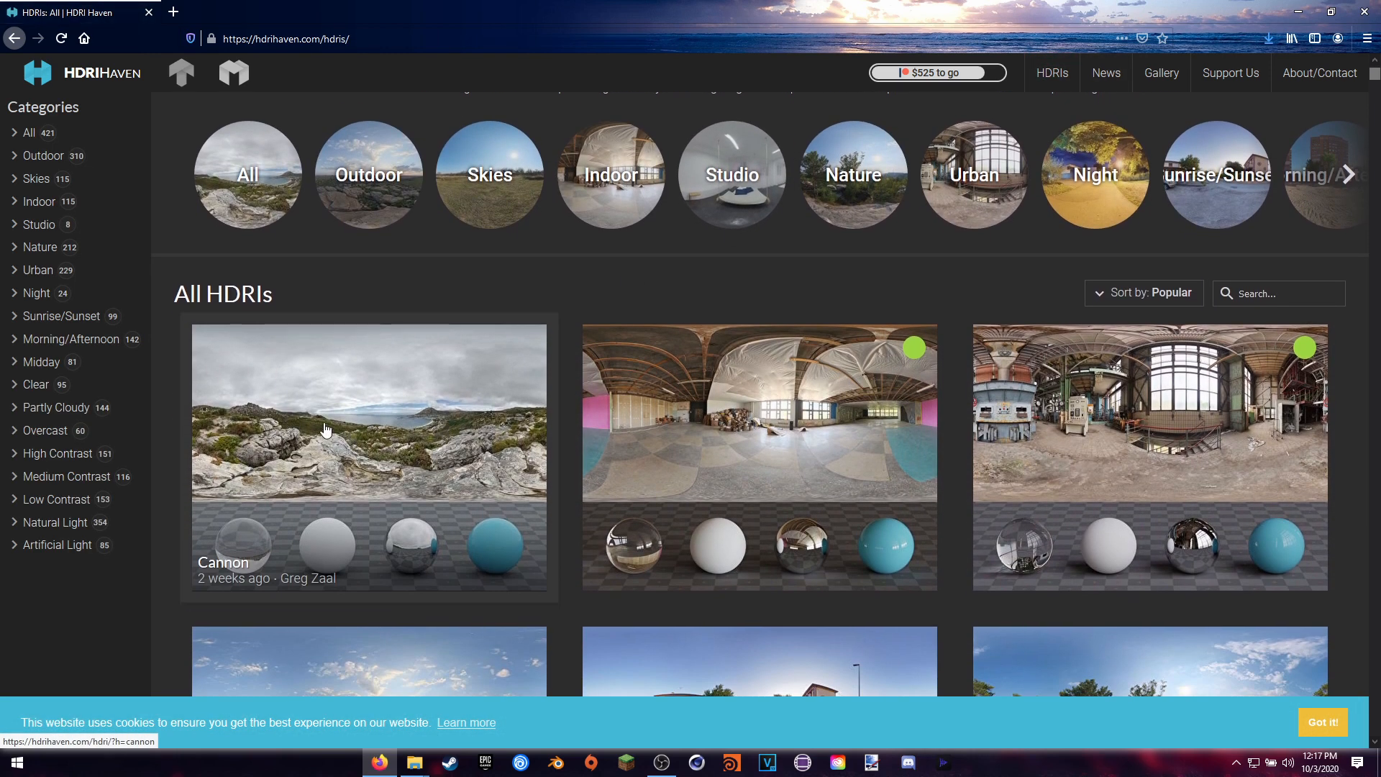
click(326, 430)
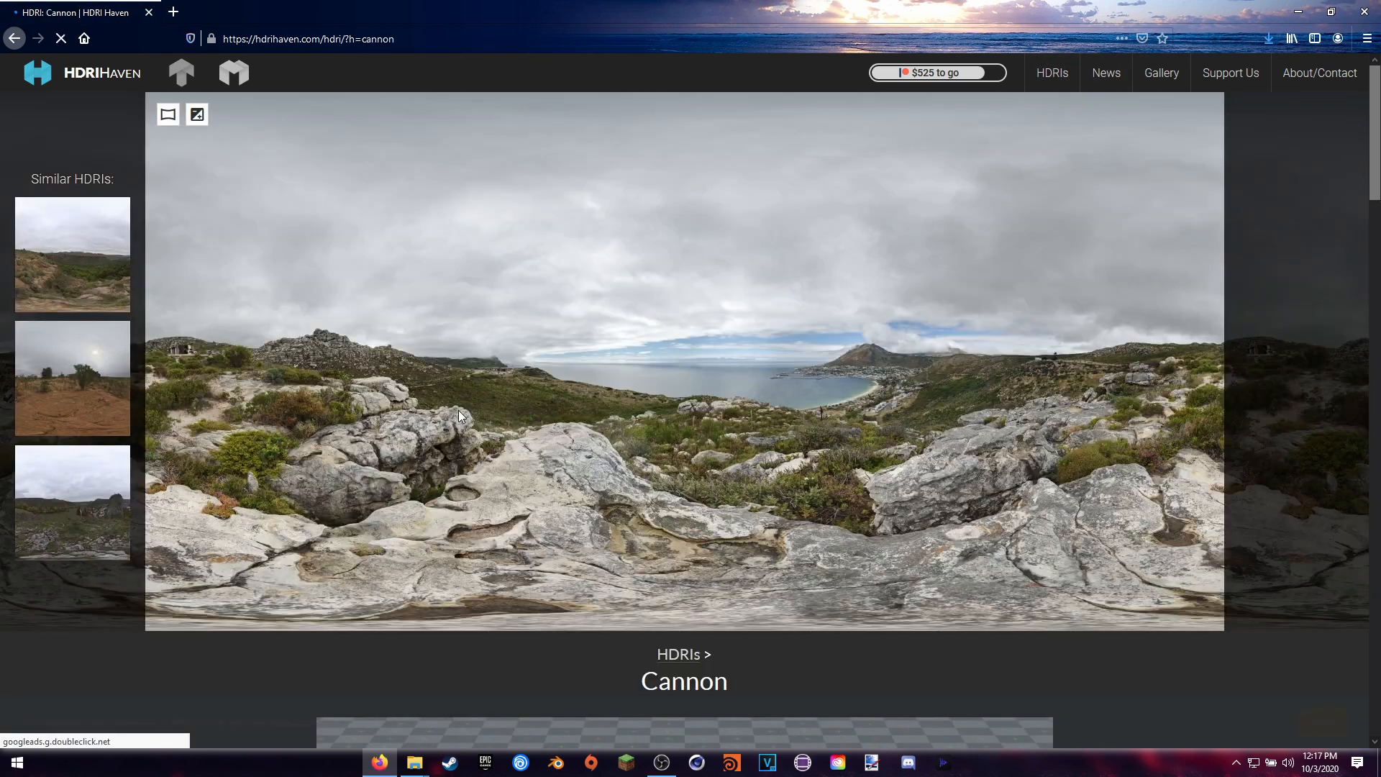
scroll(663, 404, down, 6)
scroll(774, 247, down, 4)
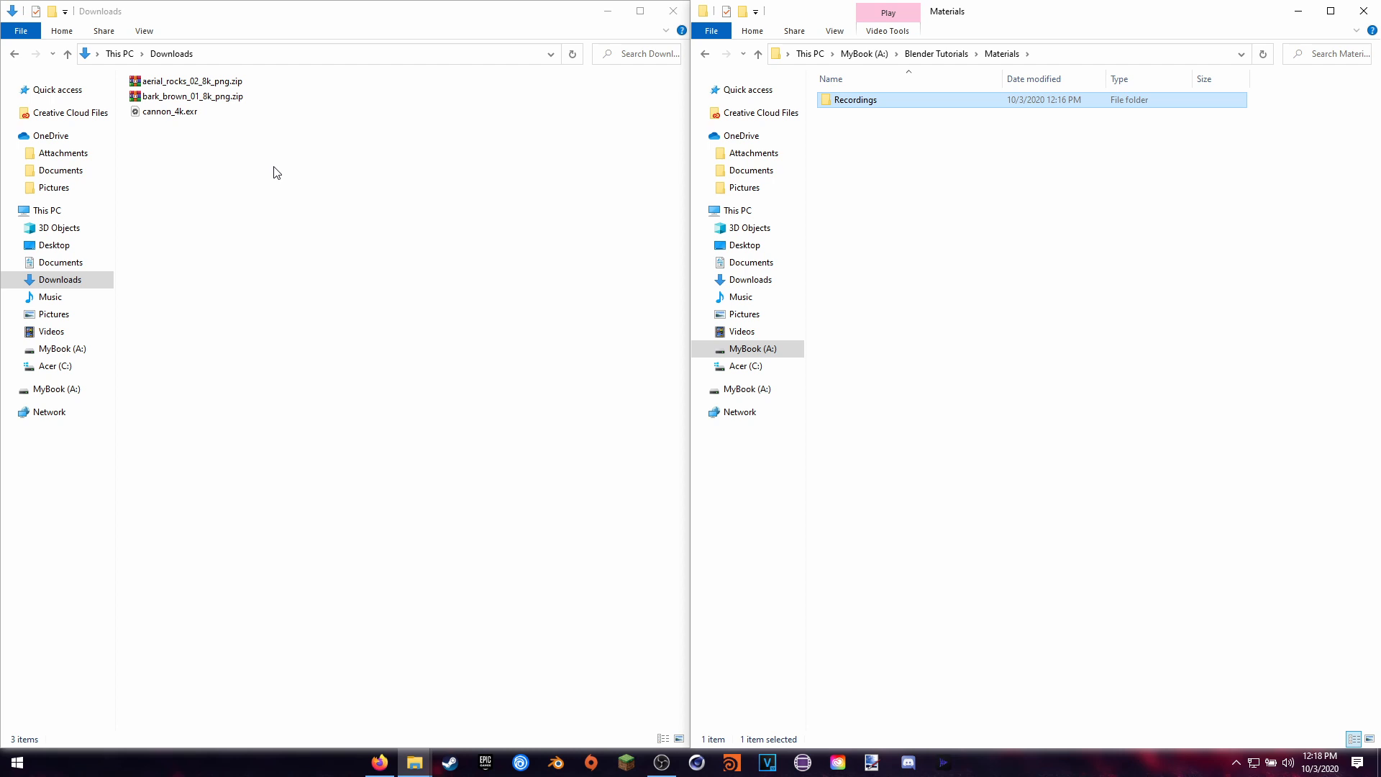
Create a new folder named Bark inside the Materials folder.
drag(156, 169, 308, 75)
click(912, 180)
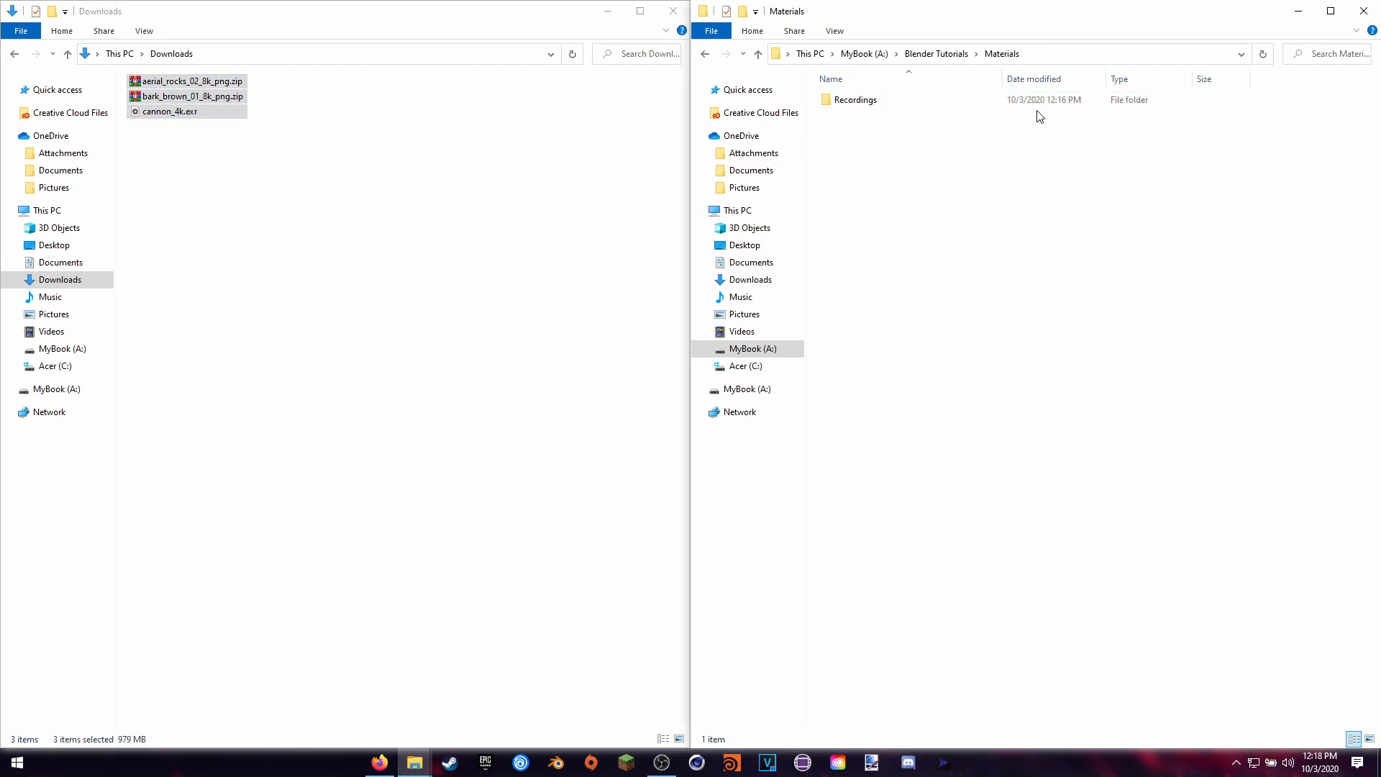
right_click(866, 202)
mouse_move(899, 371)
click(1057, 374)
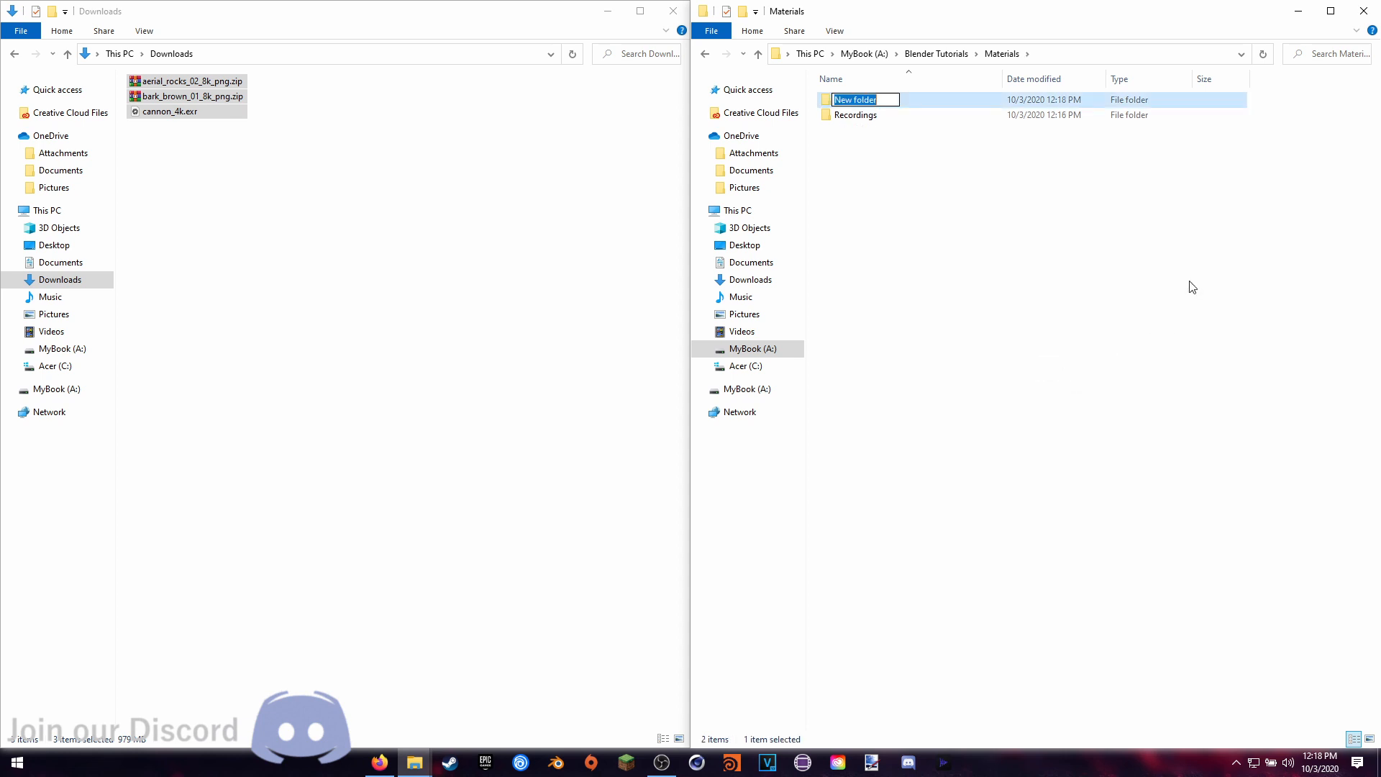
text(Bark)
key(Return)
Create a second new folder named Rock inside the Materials folder.
right_click(925, 193)
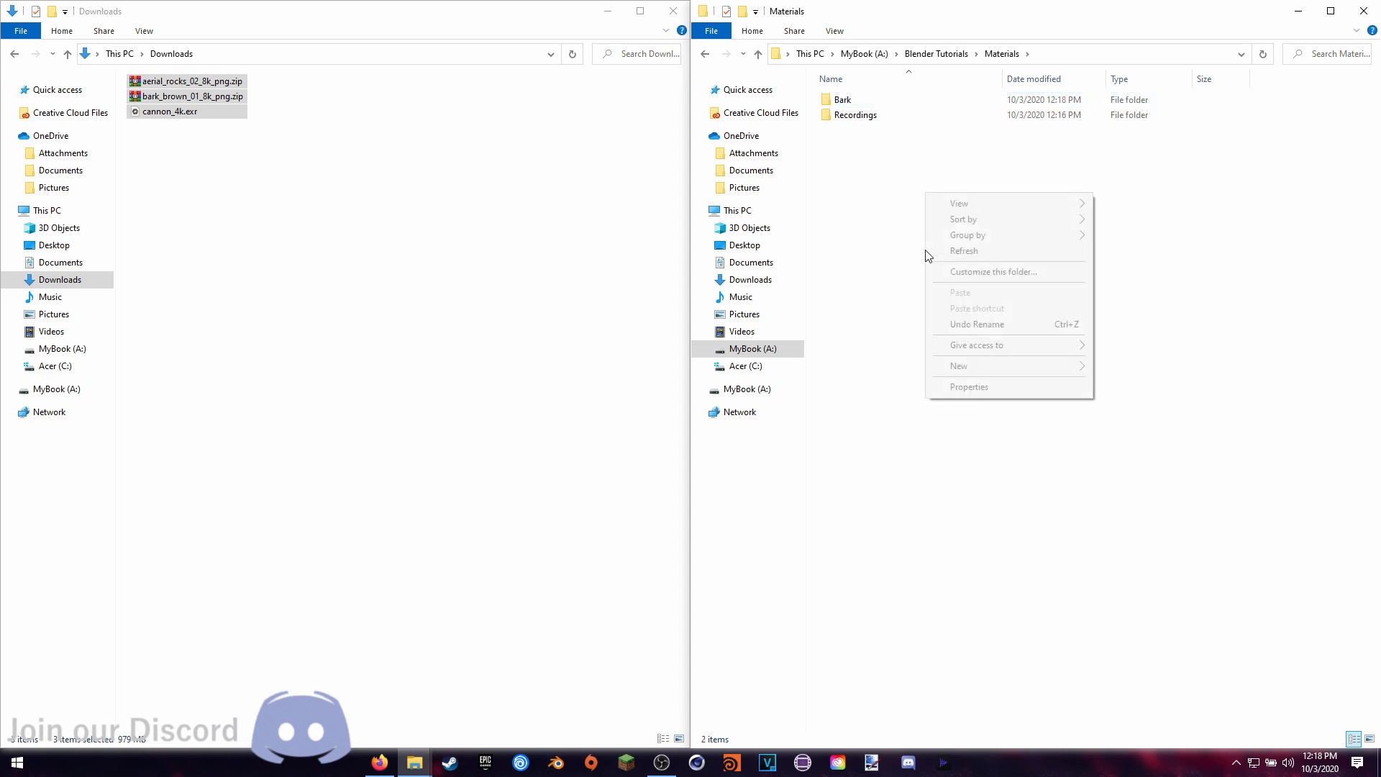
mouse_move(959, 368)
click(1126, 367)
text(Ro)
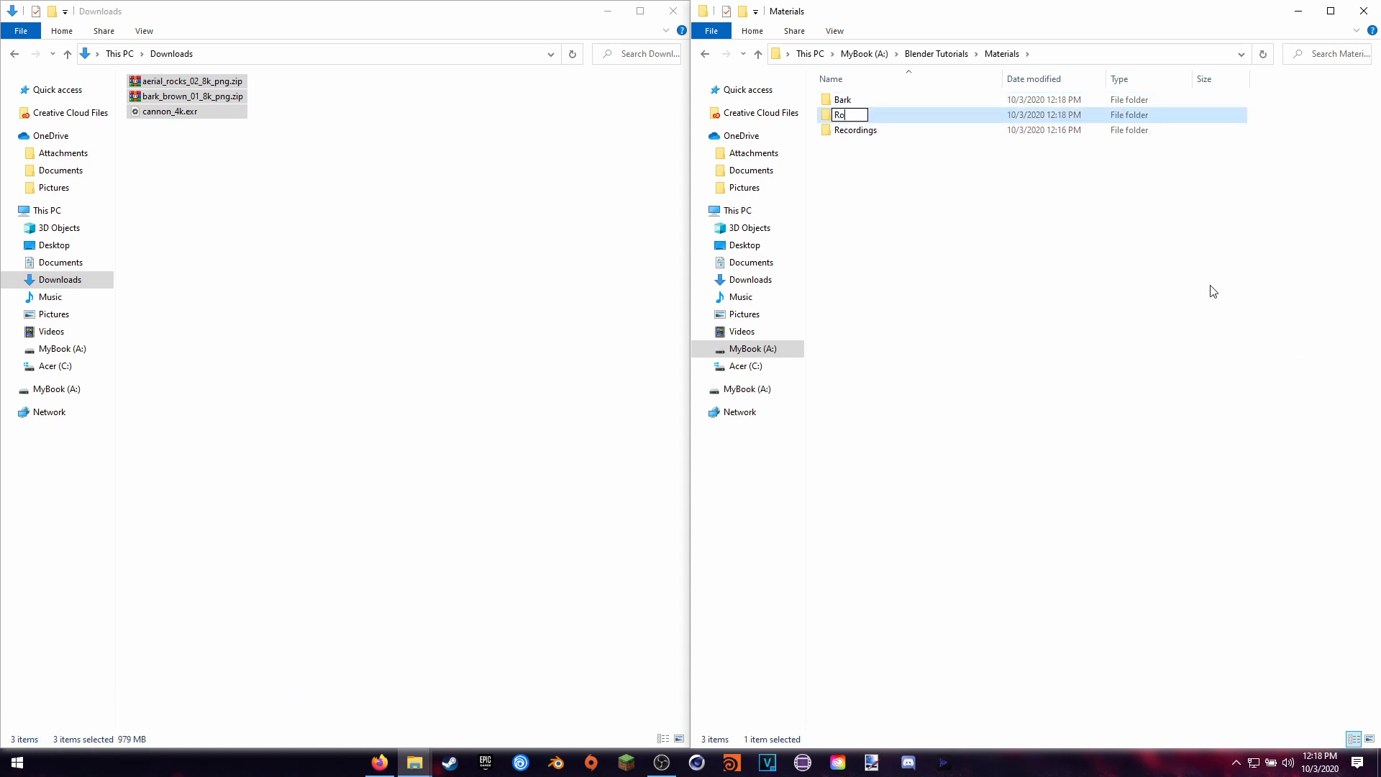
text(ck)
key(Return)
Extract all the PNG textures from aerial_rocks_02_8k_png.zip into the Rock folder.
double_click(874, 130)
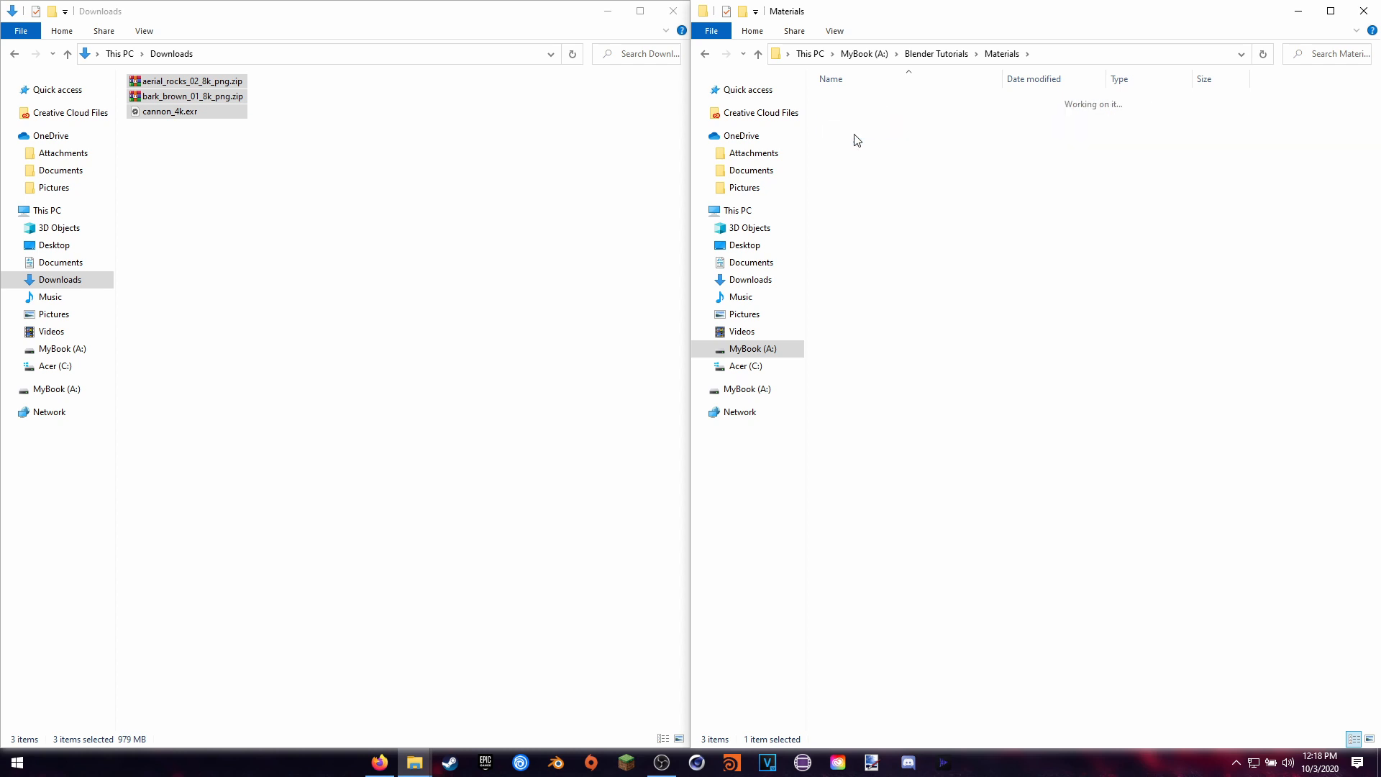
click(447, 207)
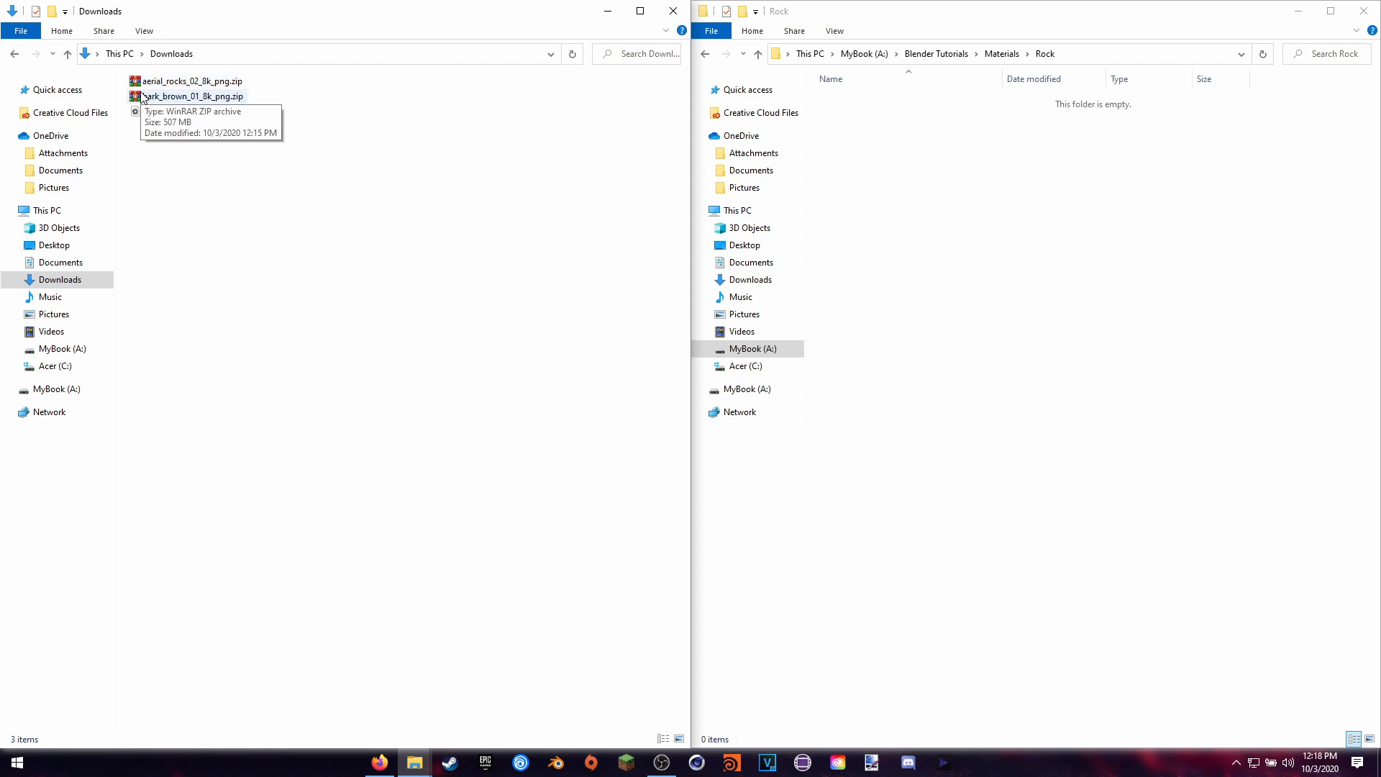
double_click(173, 82)
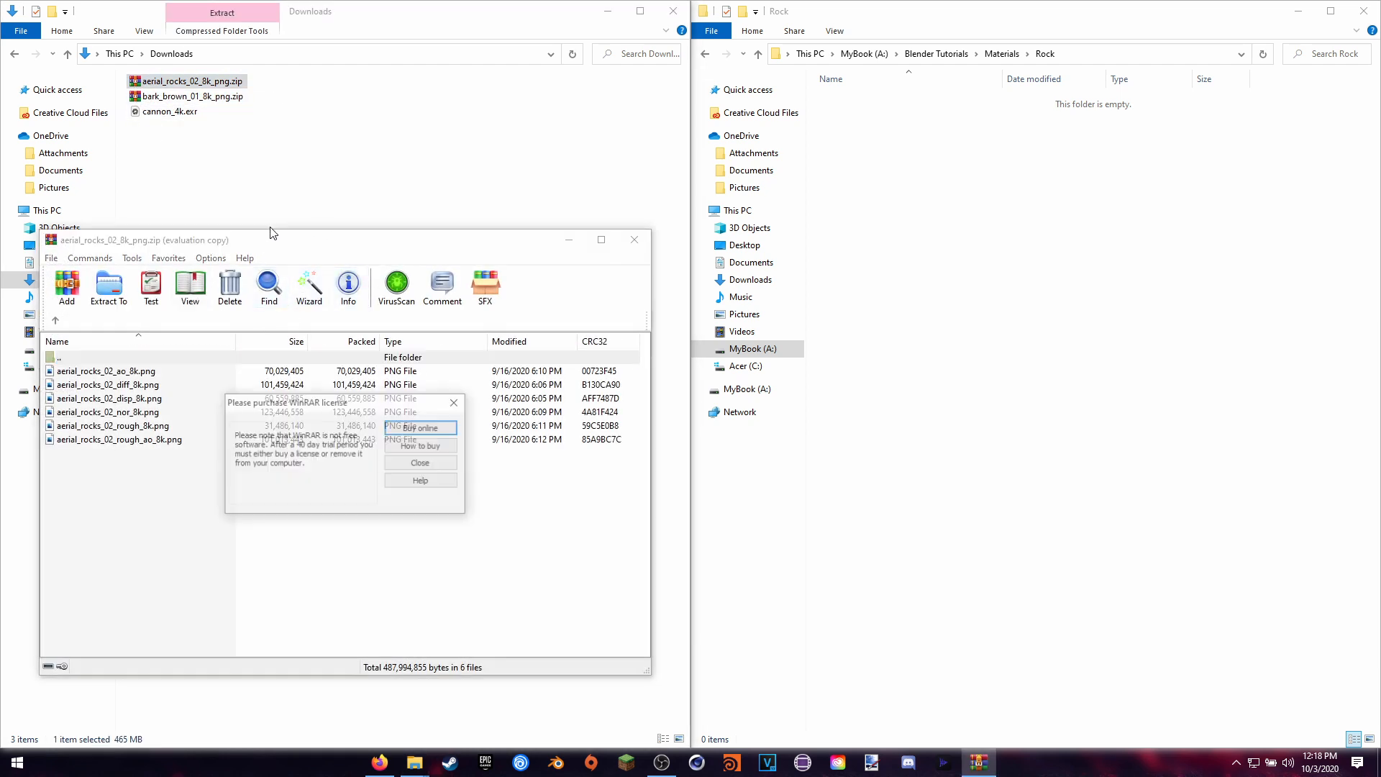
click(418, 463)
drag(336, 243, 356, 134)
drag(182, 415, 356, 264)
drag(122, 289, 980, 203)
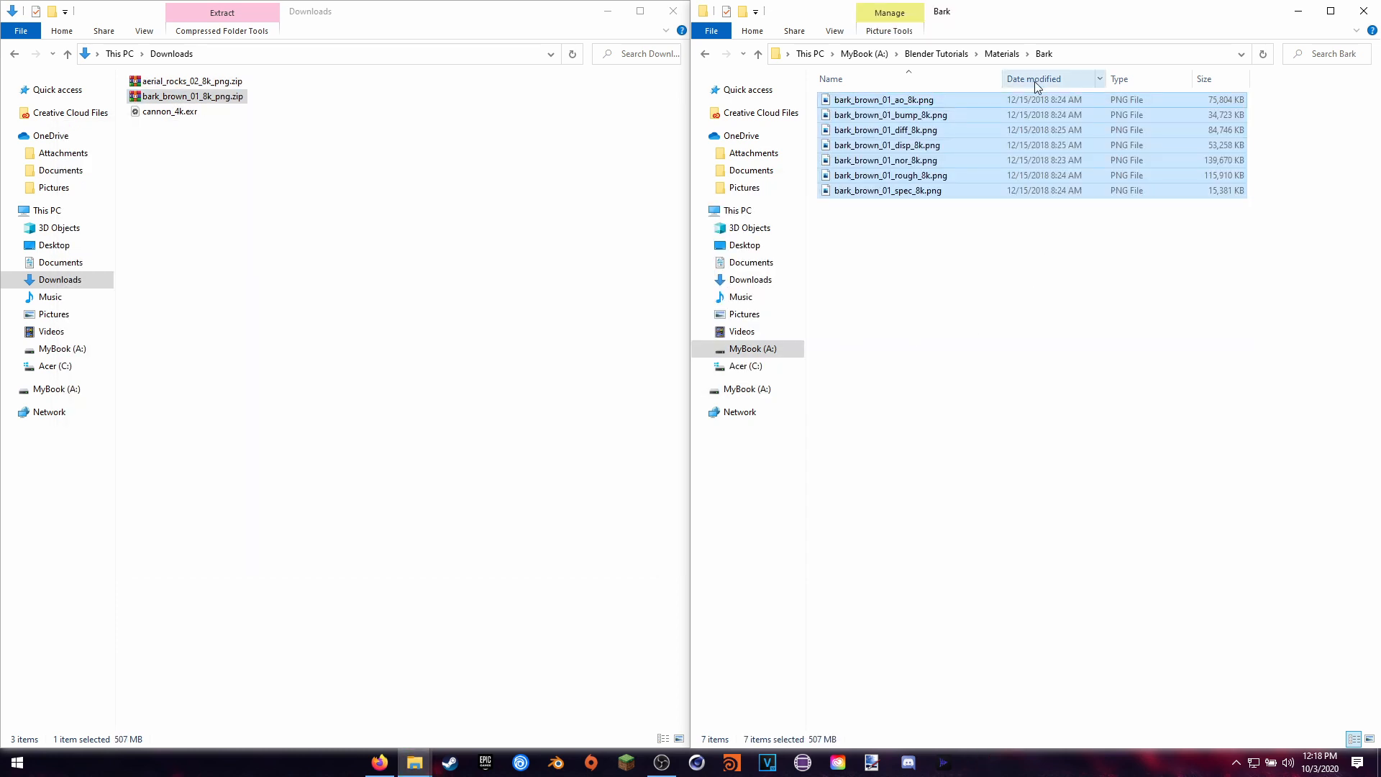
Copy cannon_4k.exr from Downloads into the Materials folder.
click(1011, 54)
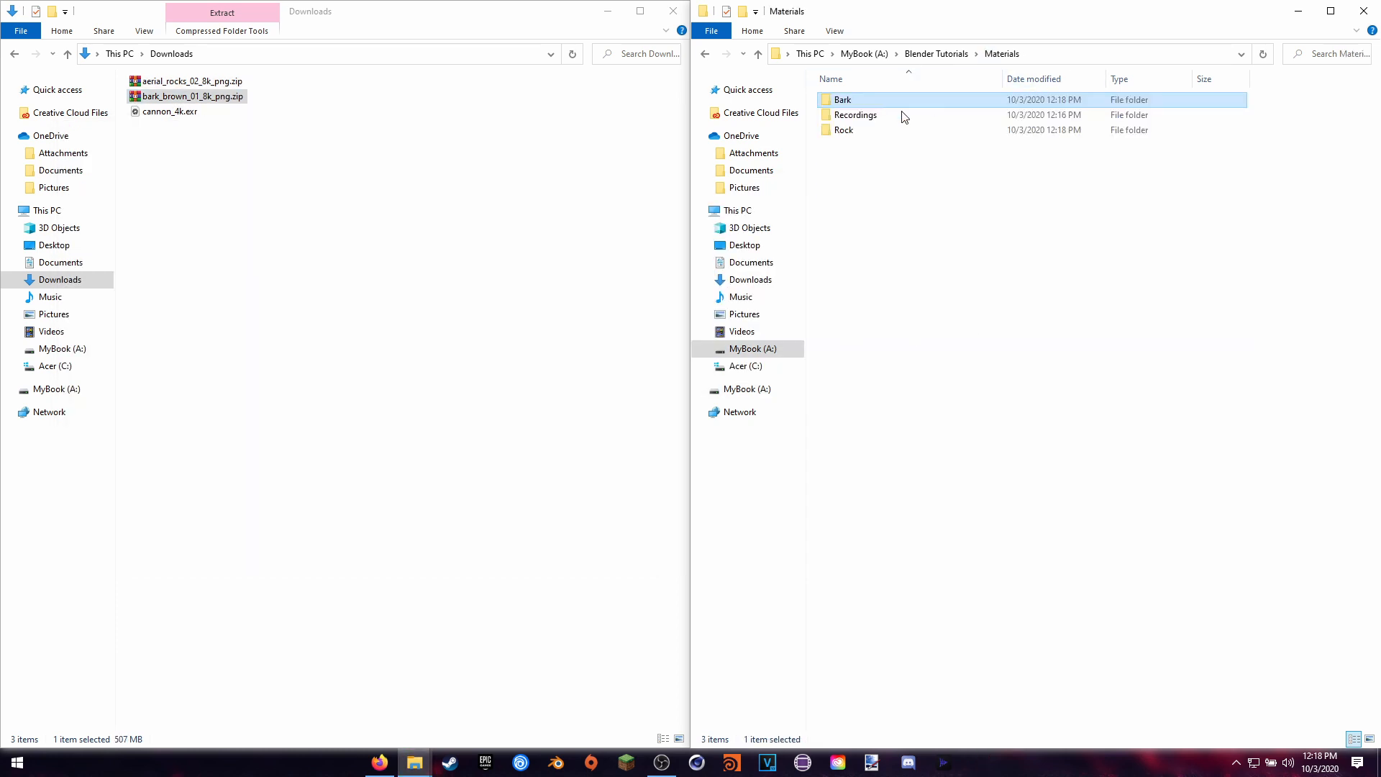
drag(178, 112, 983, 248)
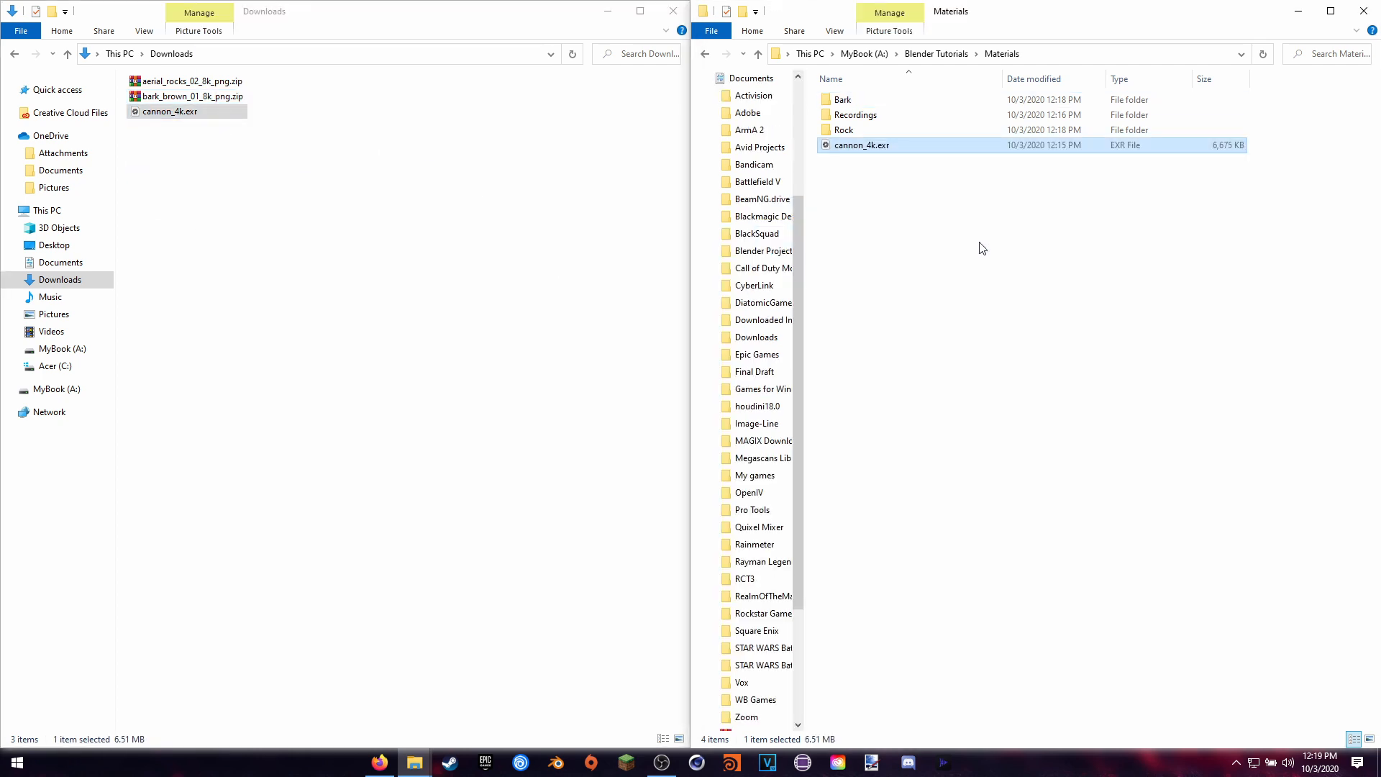
Switch to Blender, dismiss the splash screen, and set the render engine to Cycles with GPU Compute as the device.
click(559, 765)
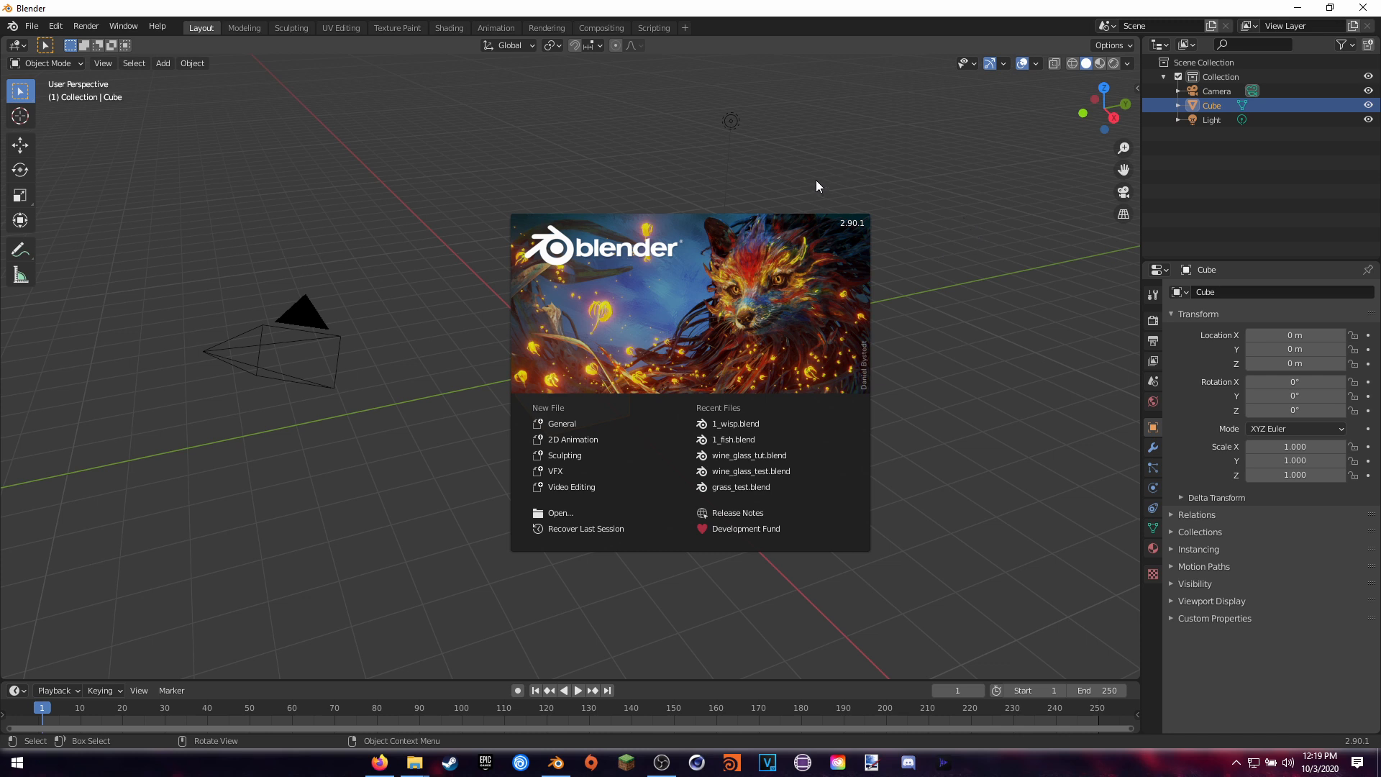
click(788, 166)
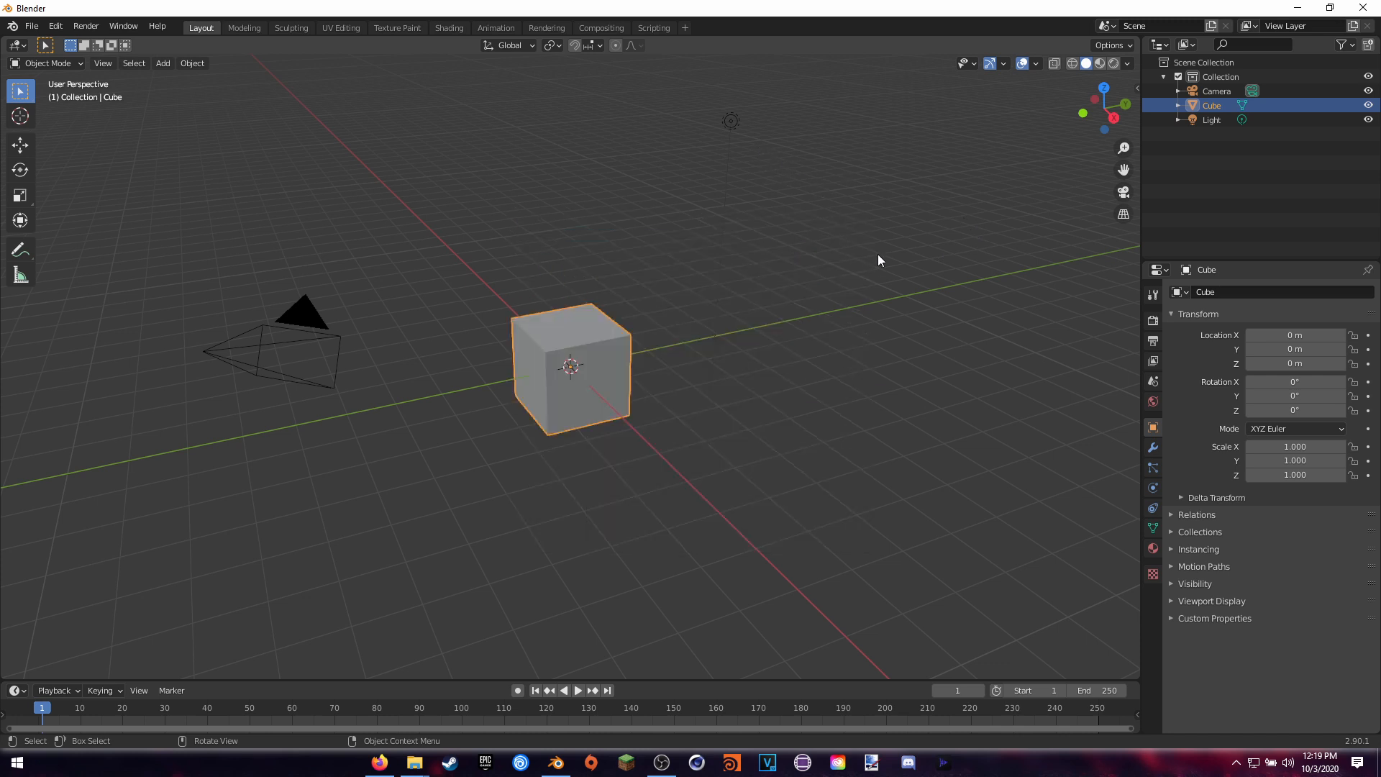
click(1153, 321)
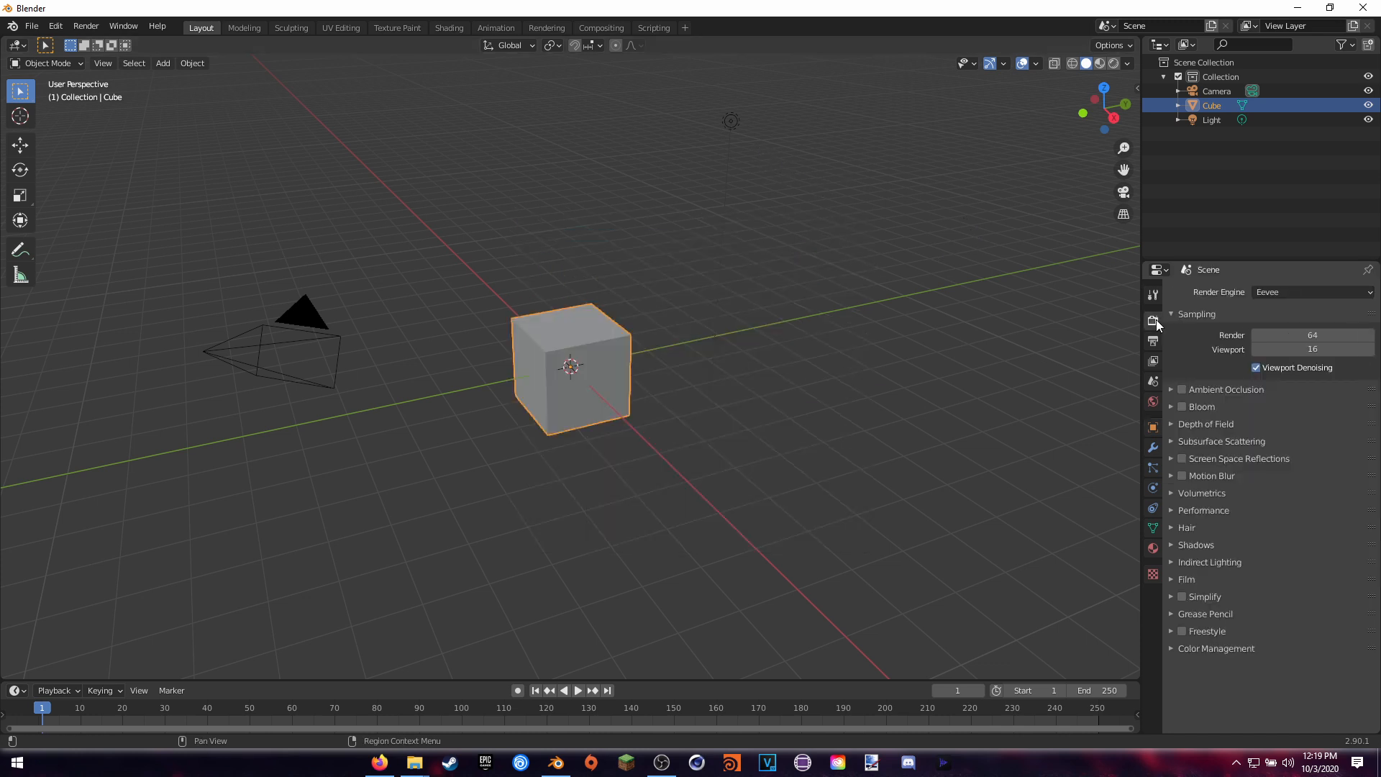
click(1275, 292)
click(1276, 339)
click(1277, 333)
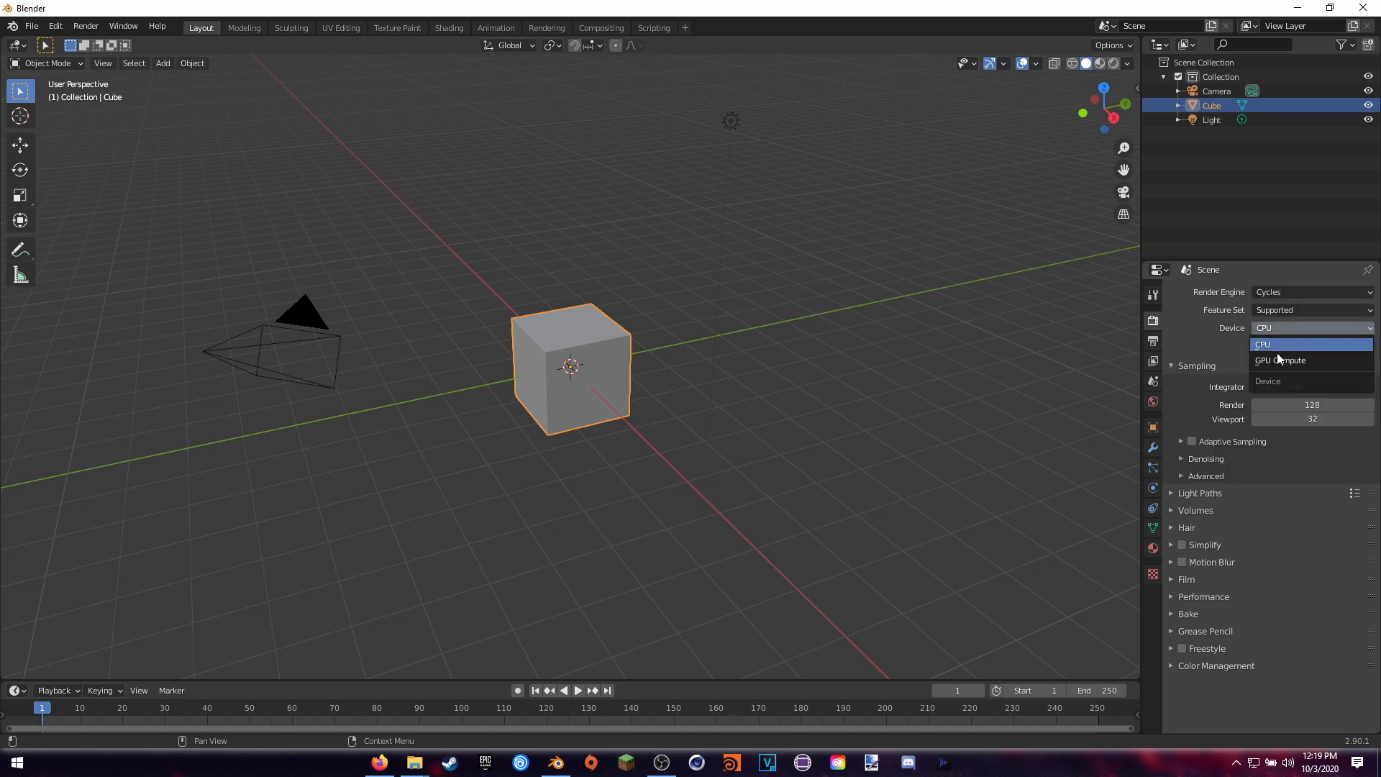
click(1275, 360)
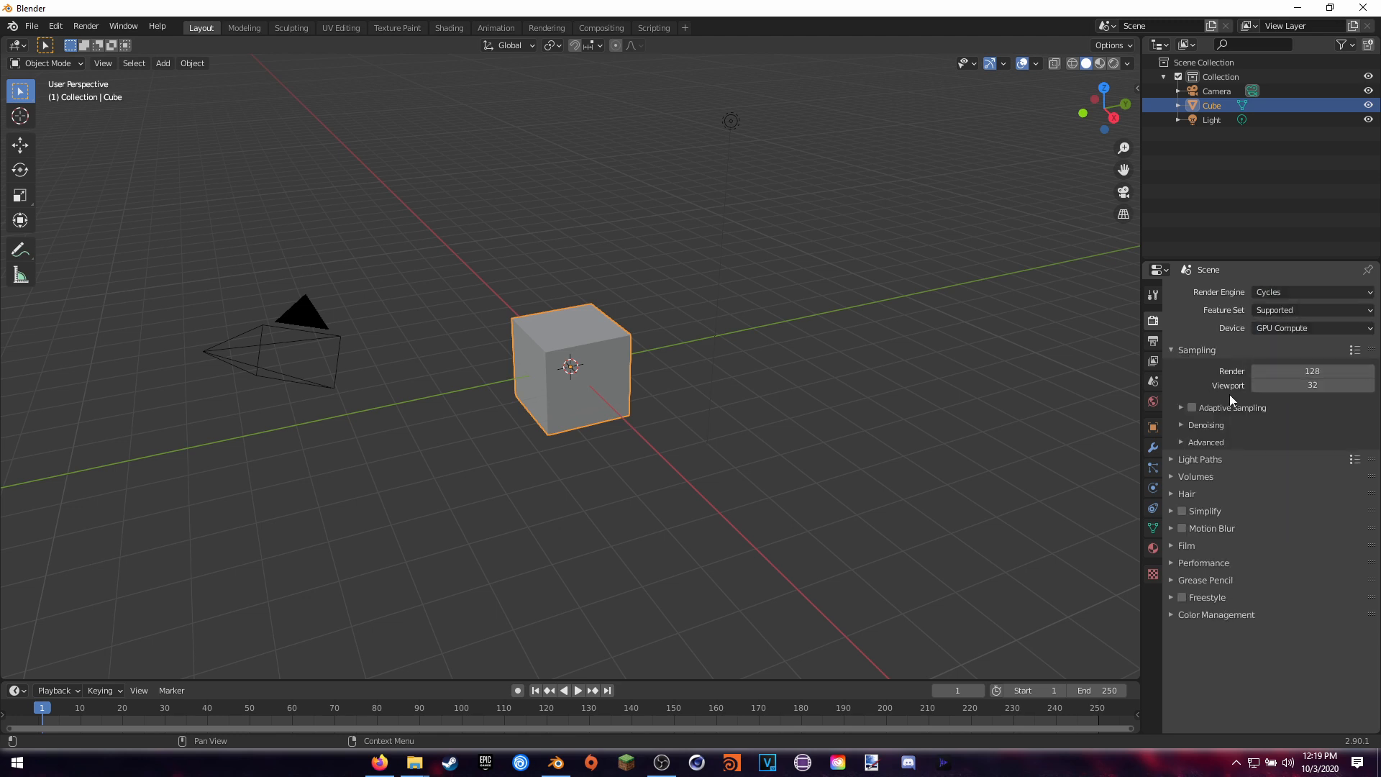
Enable adaptive sampling and viewport denoising in the render sampling settings.
click(1183, 426)
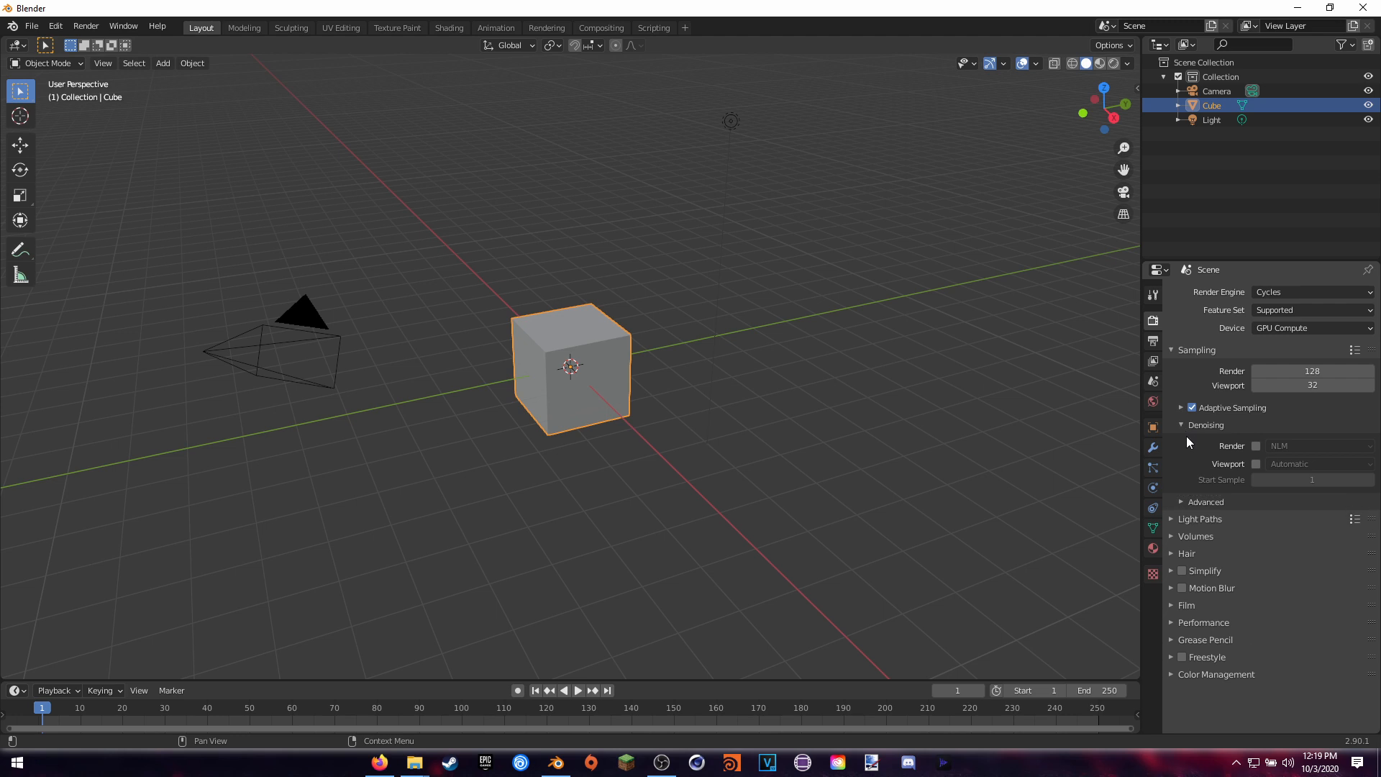
click(1255, 464)
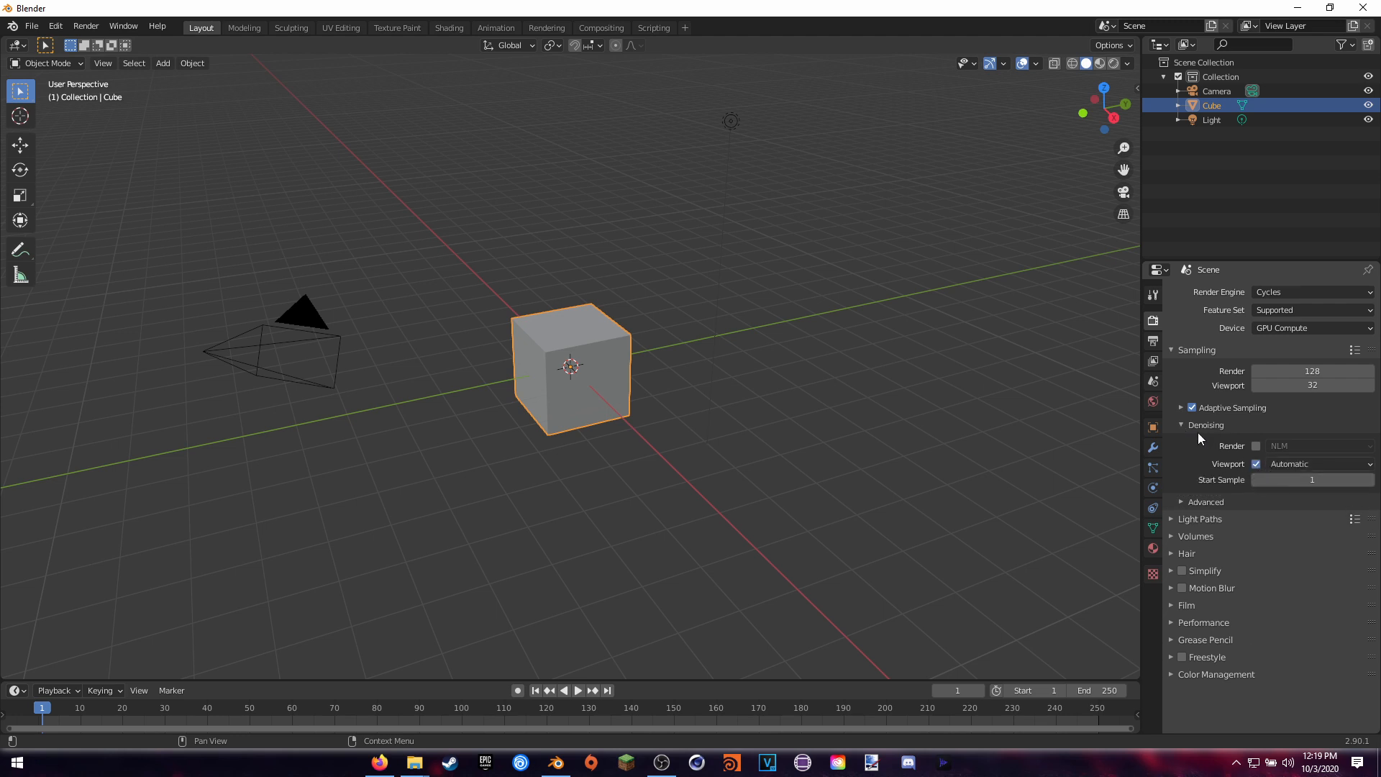
click(1186, 605)
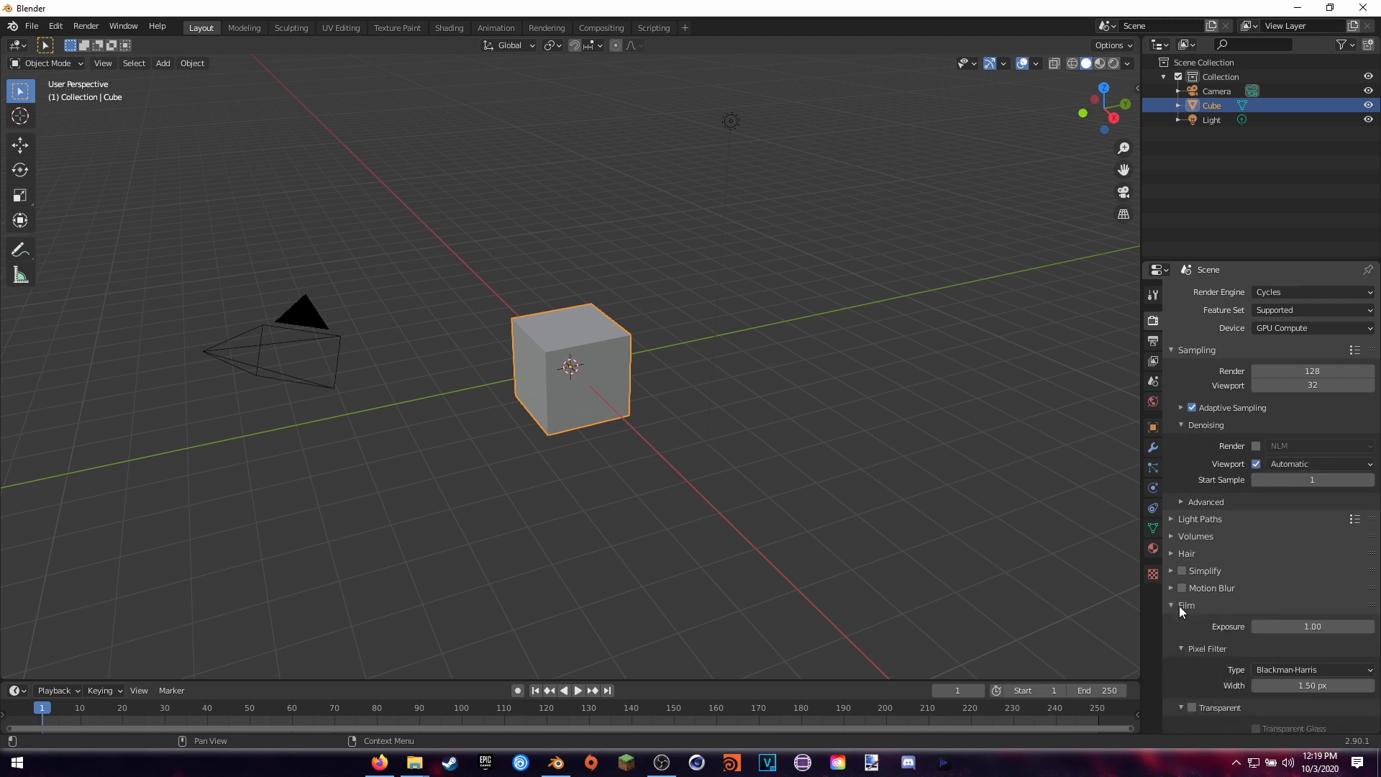
scroll(1198, 603, down, 3)
click(1192, 621)
click(1180, 519)
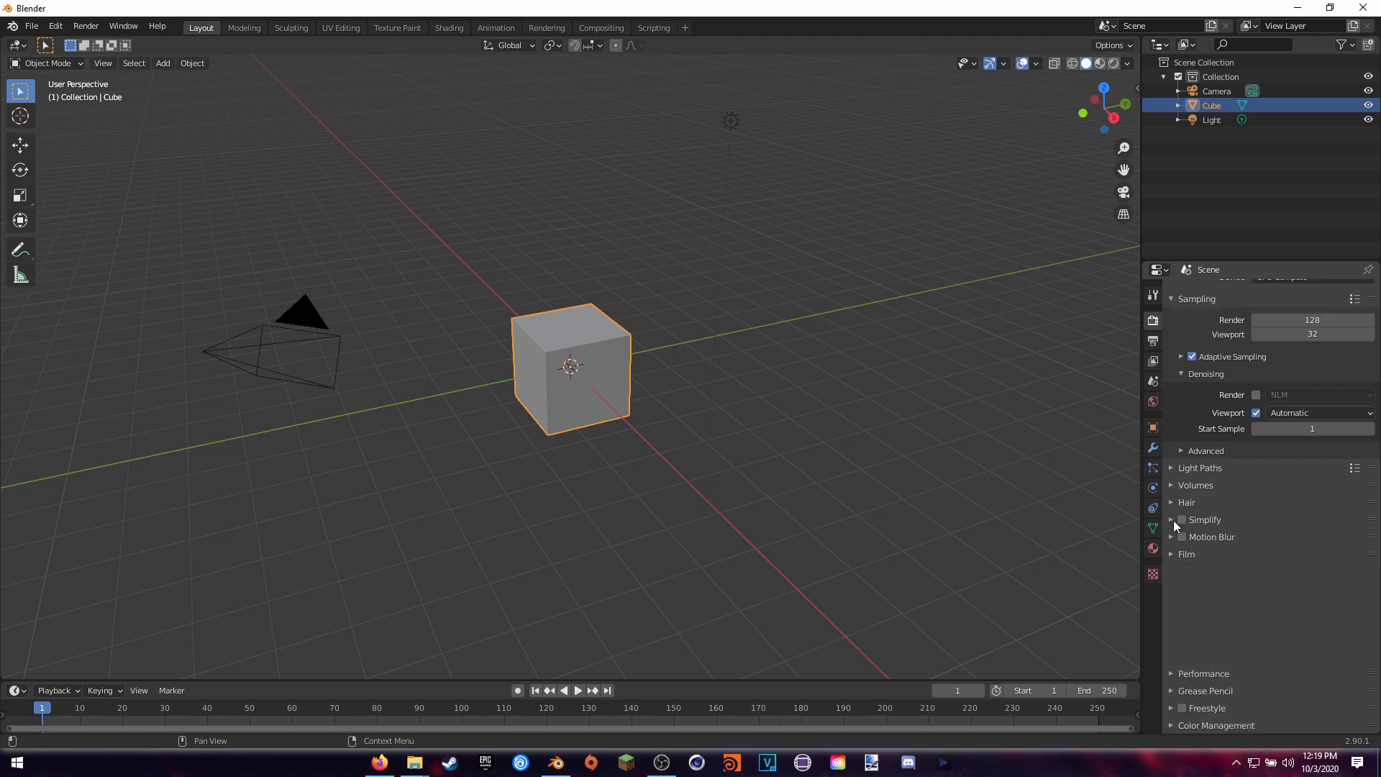
Set the render tile size to 512 px in both X and Y in the performance settings.
click(1187, 624)
scroll(1267, 653, down, 4)
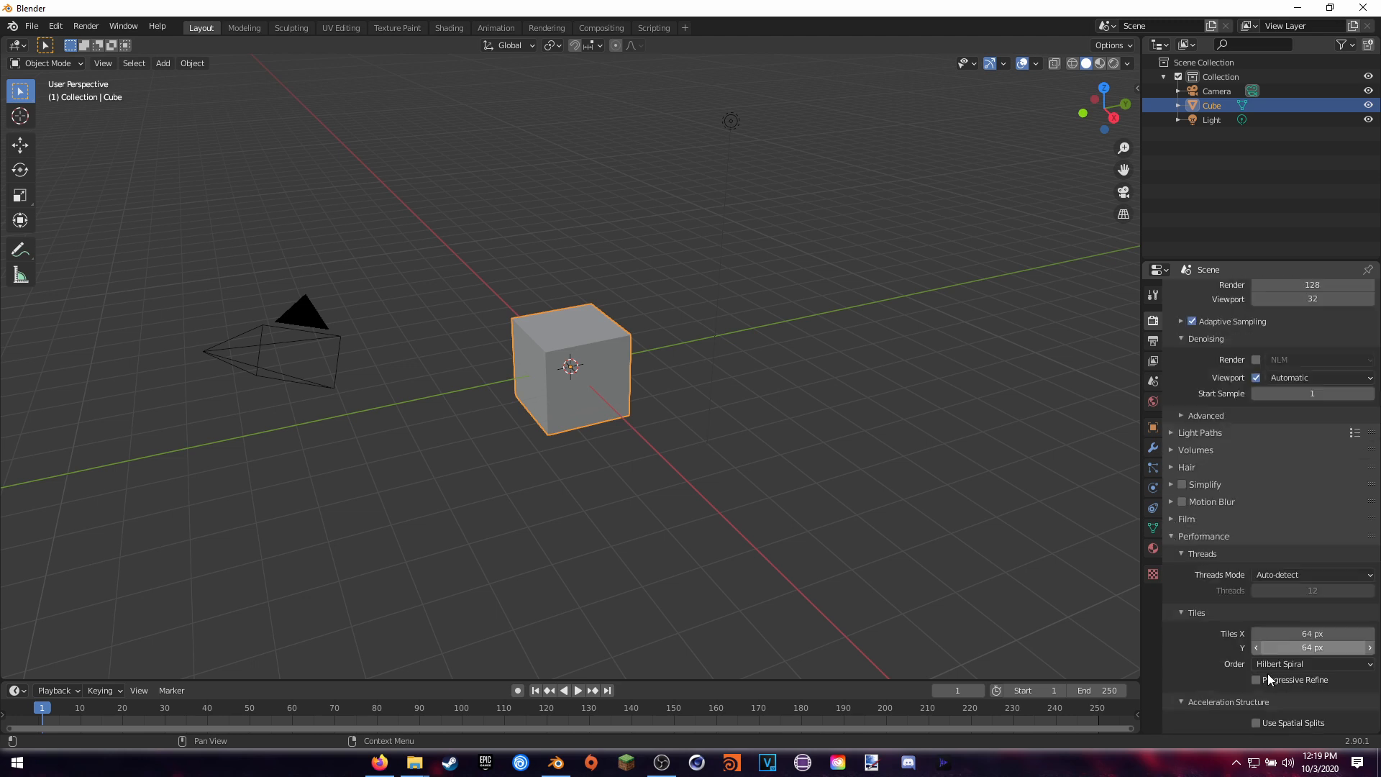
click(1314, 604)
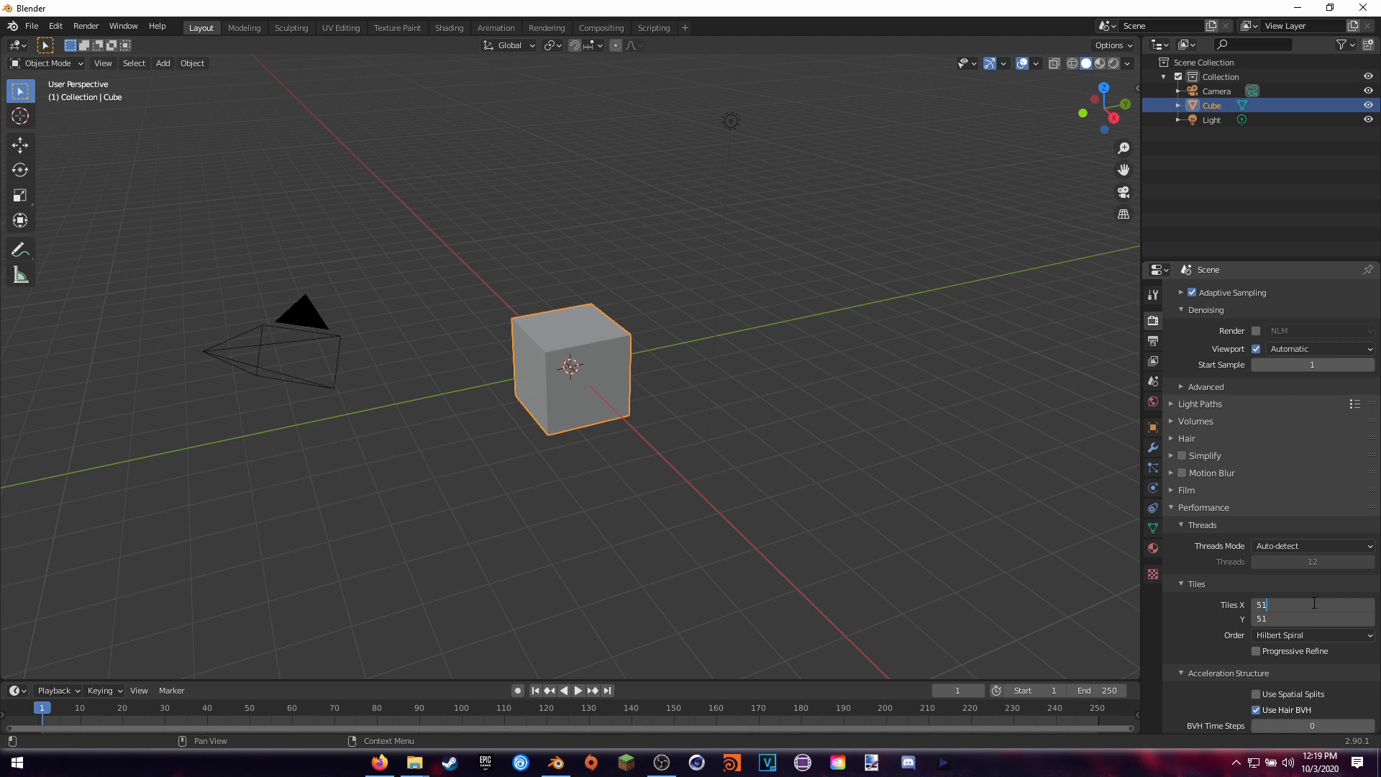
text(512)
key(Return)
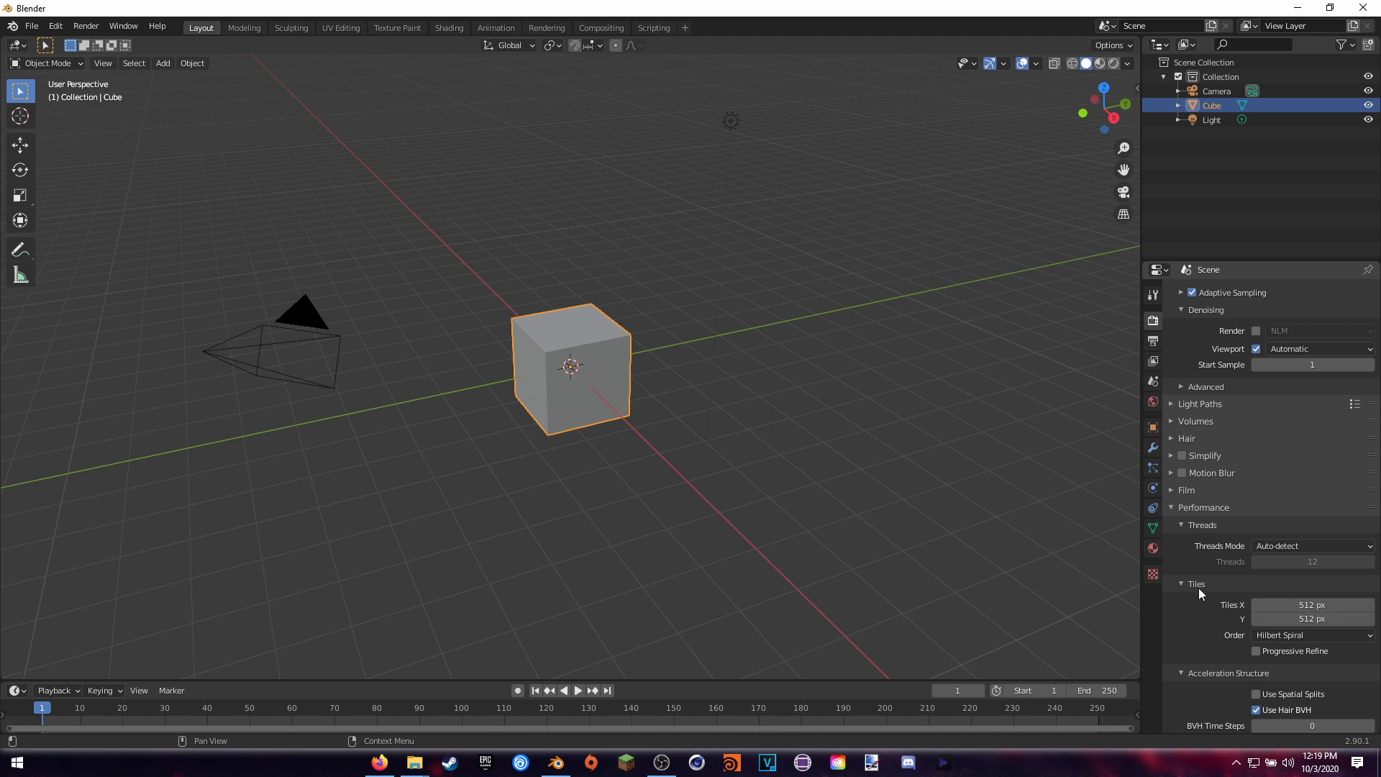
click(1194, 508)
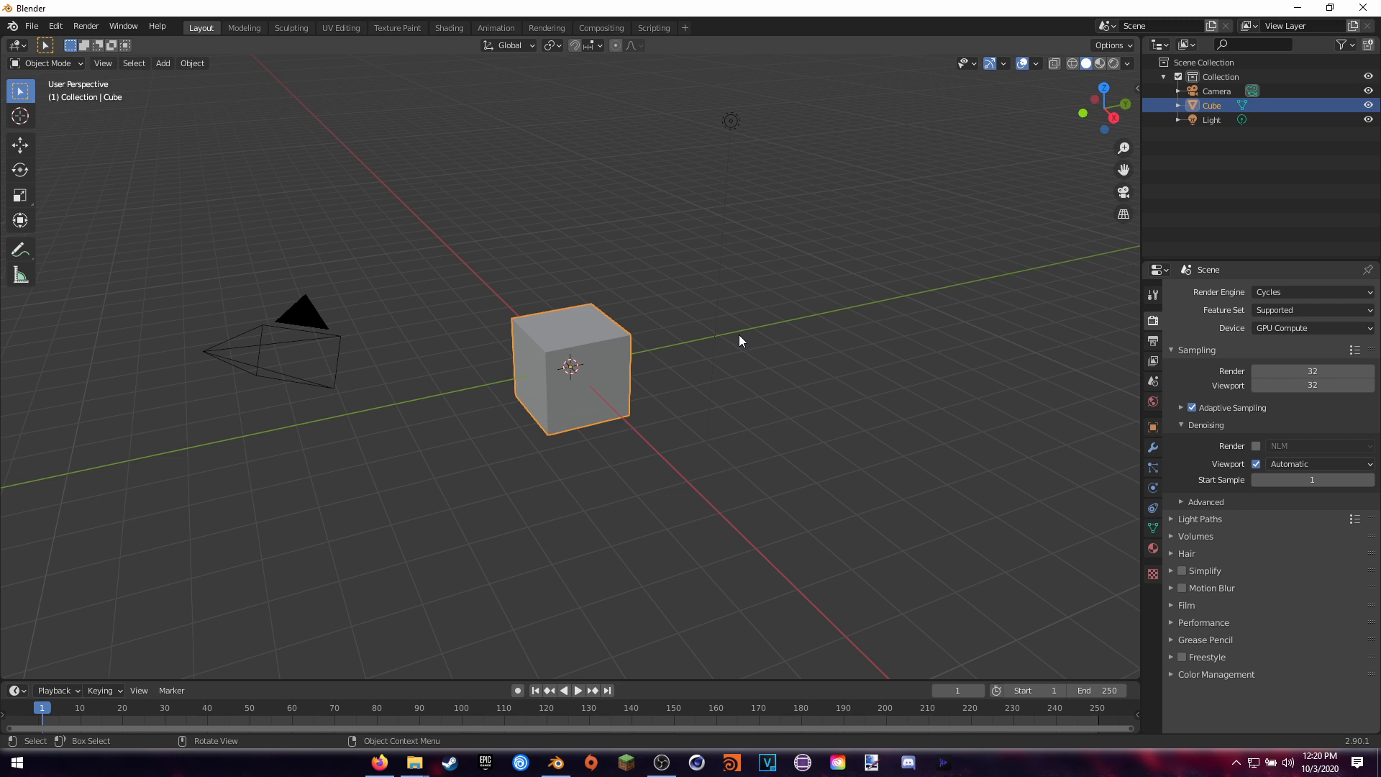
Replace the default cube with a new mesh plane at the origin.
key(Delete)
key(shift+a)
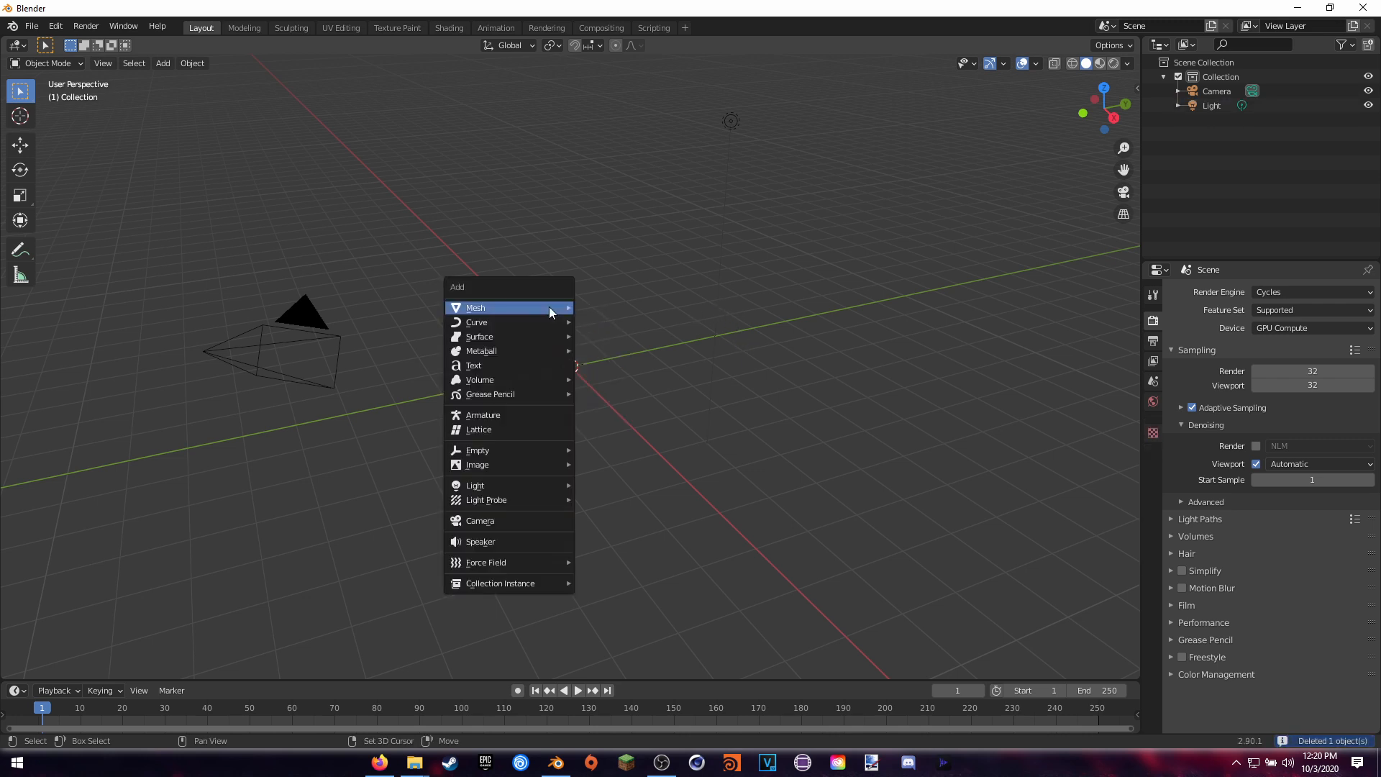
mouse_move(550, 307)
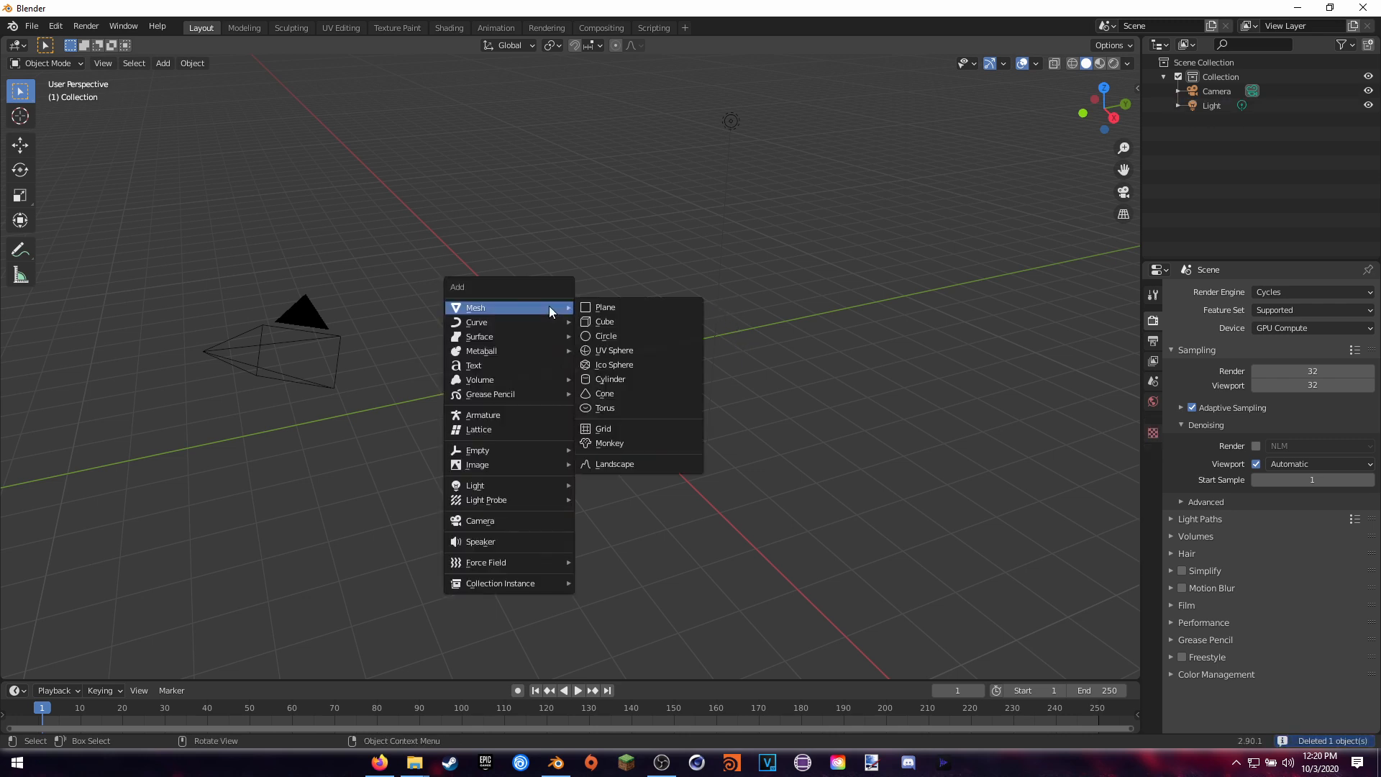
click(605, 307)
Start the Shortcut VUr on-screen key display, and hide the viewport sidebar again.
key(n)
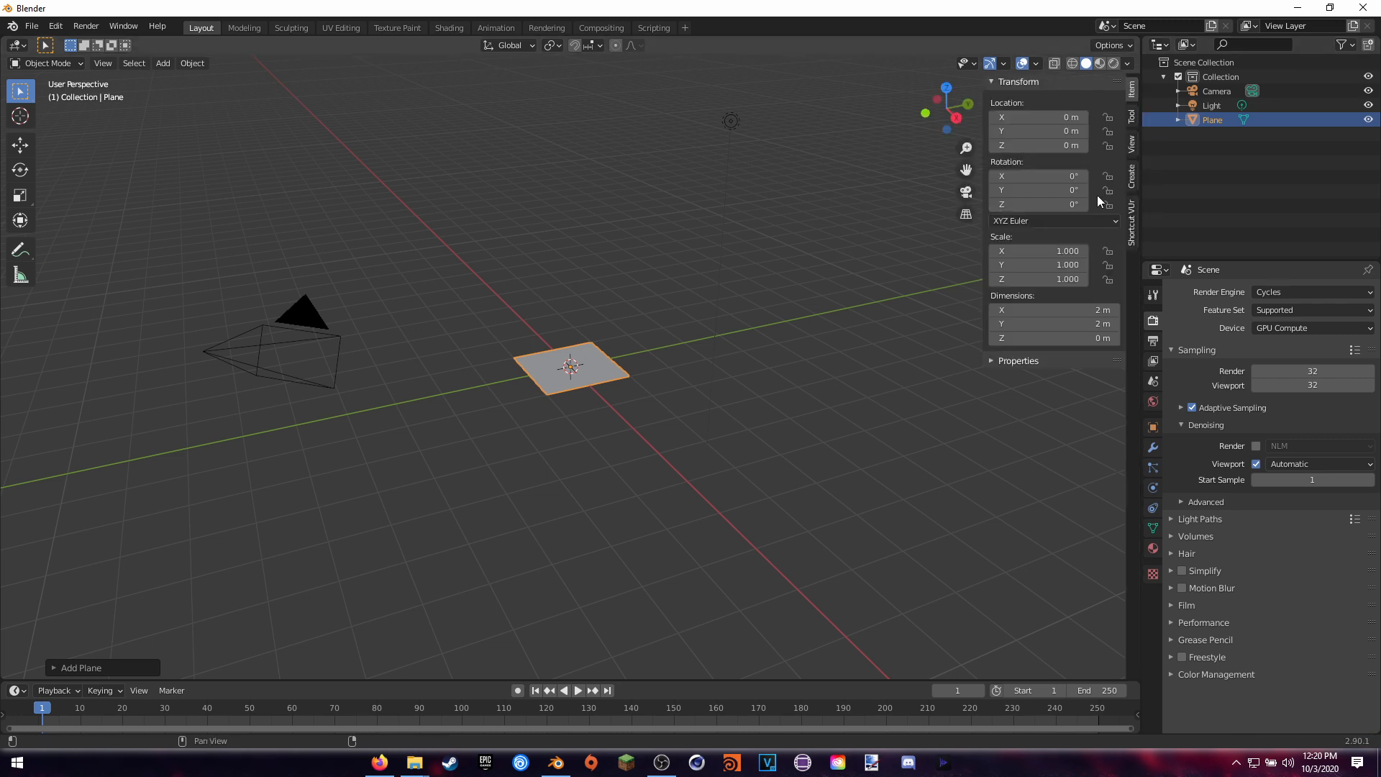
click(1134, 216)
click(1064, 101)
key(n)
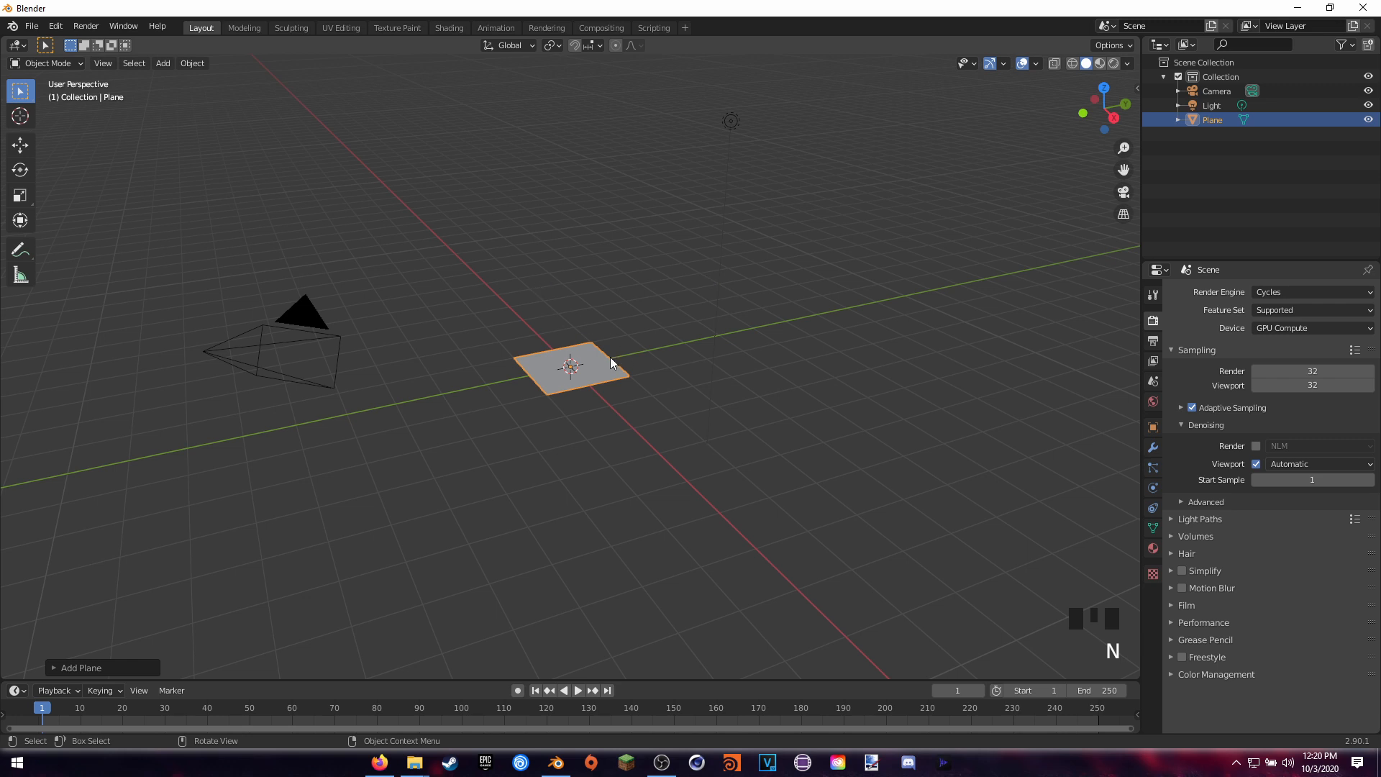
Scale the plane up uniformly to several times its original size.
key(s)
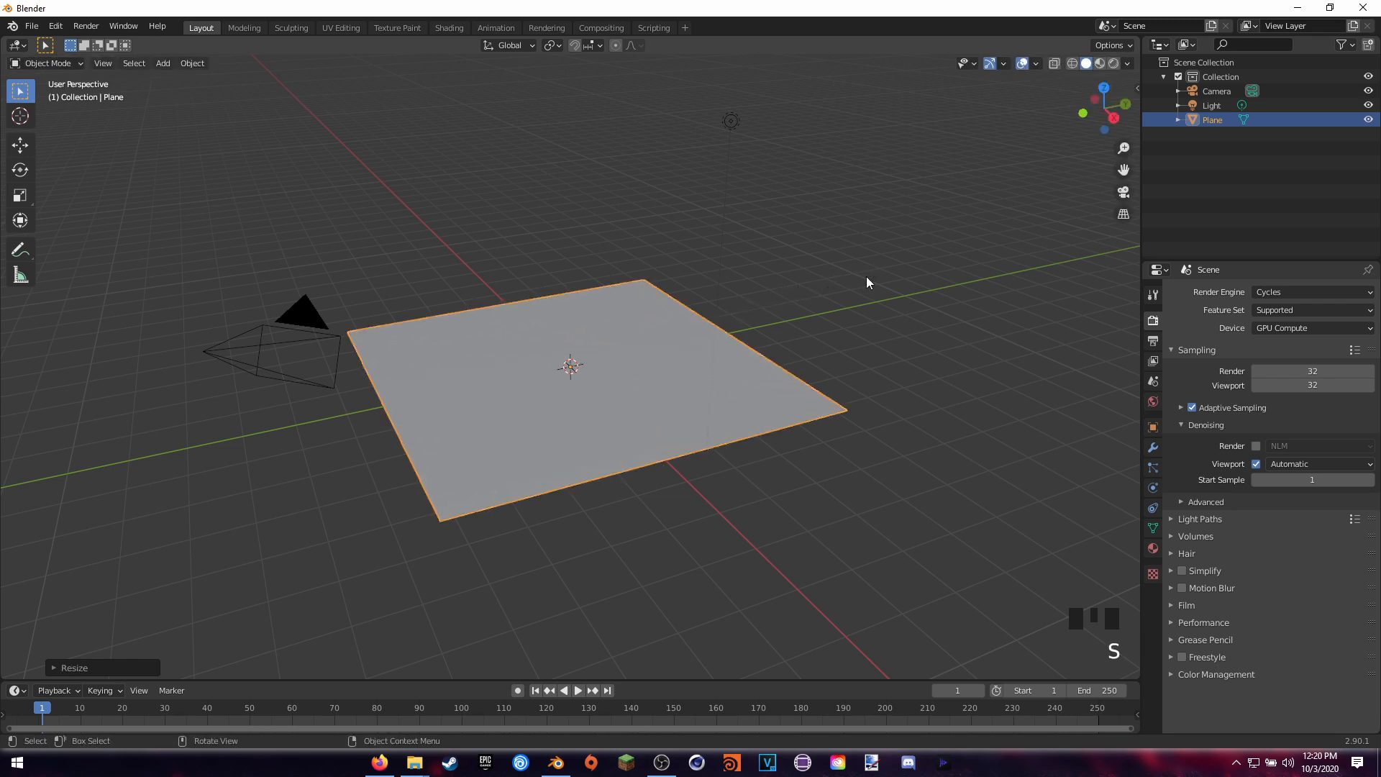
click(866, 281)
middle_drag(867, 280, 628, 330)
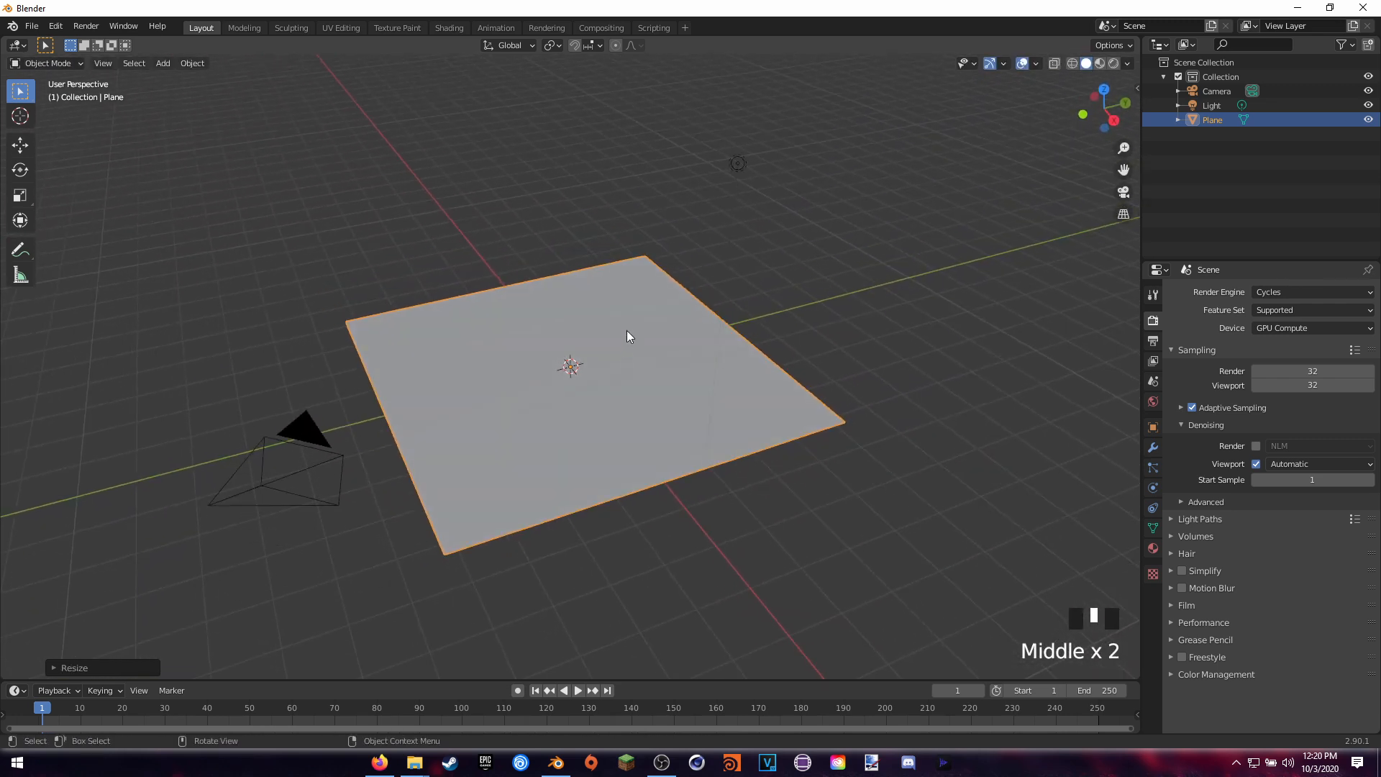
Switch to the Shading workspace and show the world's shader nodes instead of the object's.
click(451, 28)
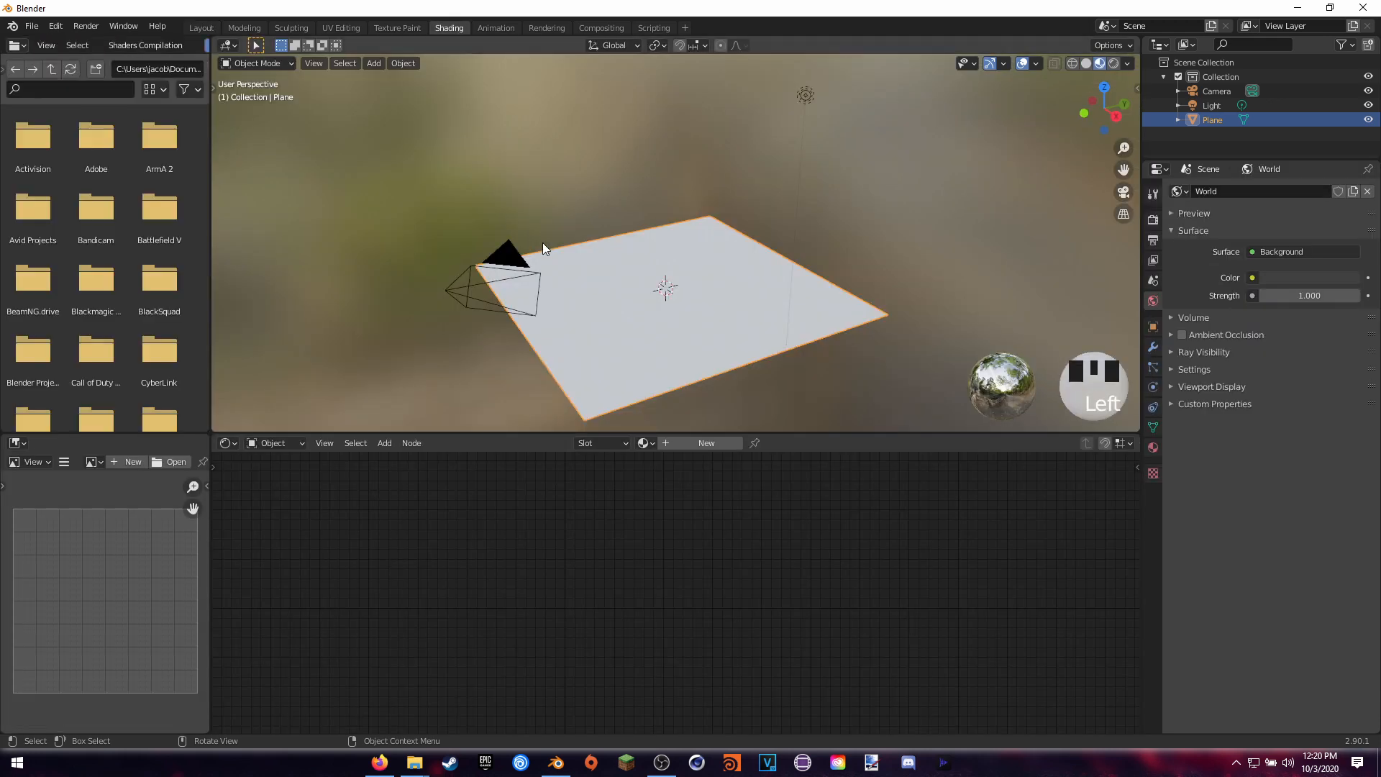
click(276, 443)
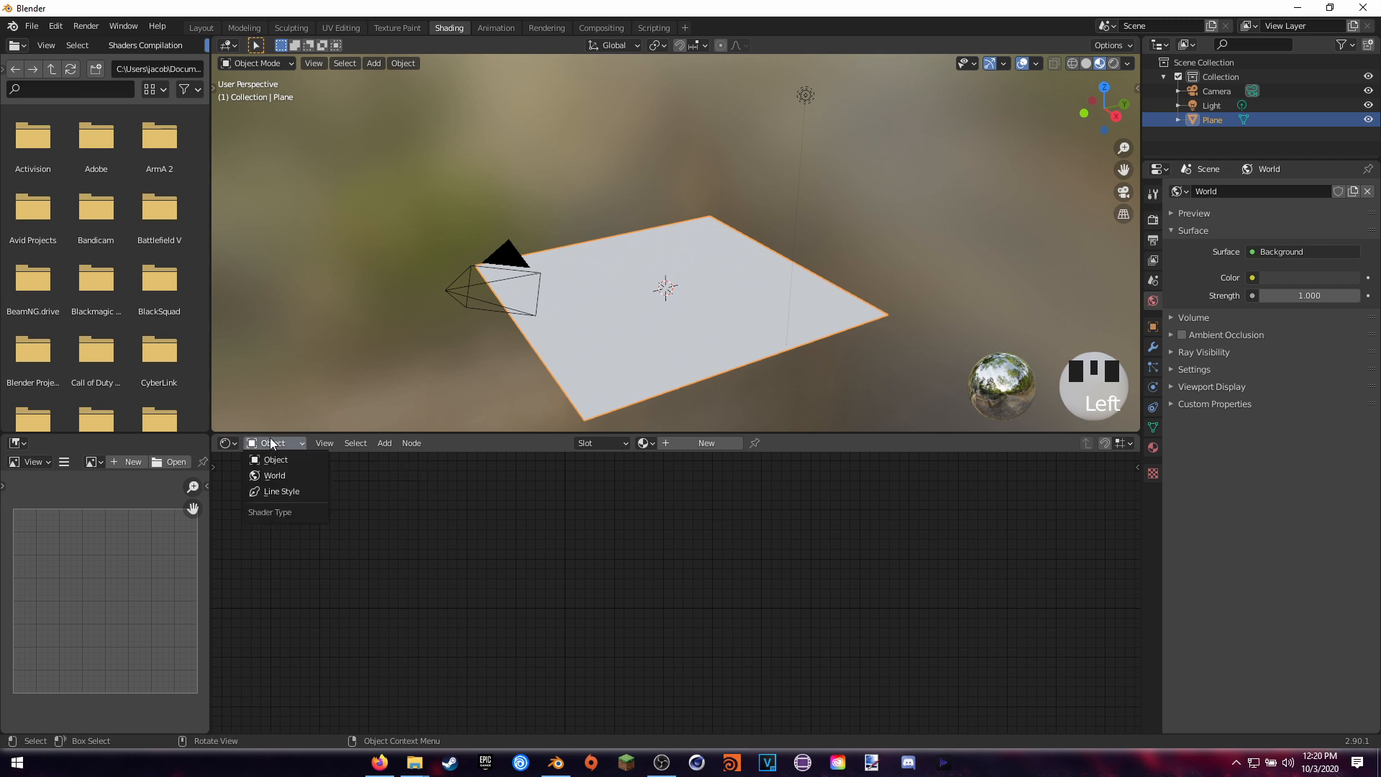
click(274, 475)
Add an Environment Texture node and connect its Color output to the Background node's Color input.
key(shift+a)
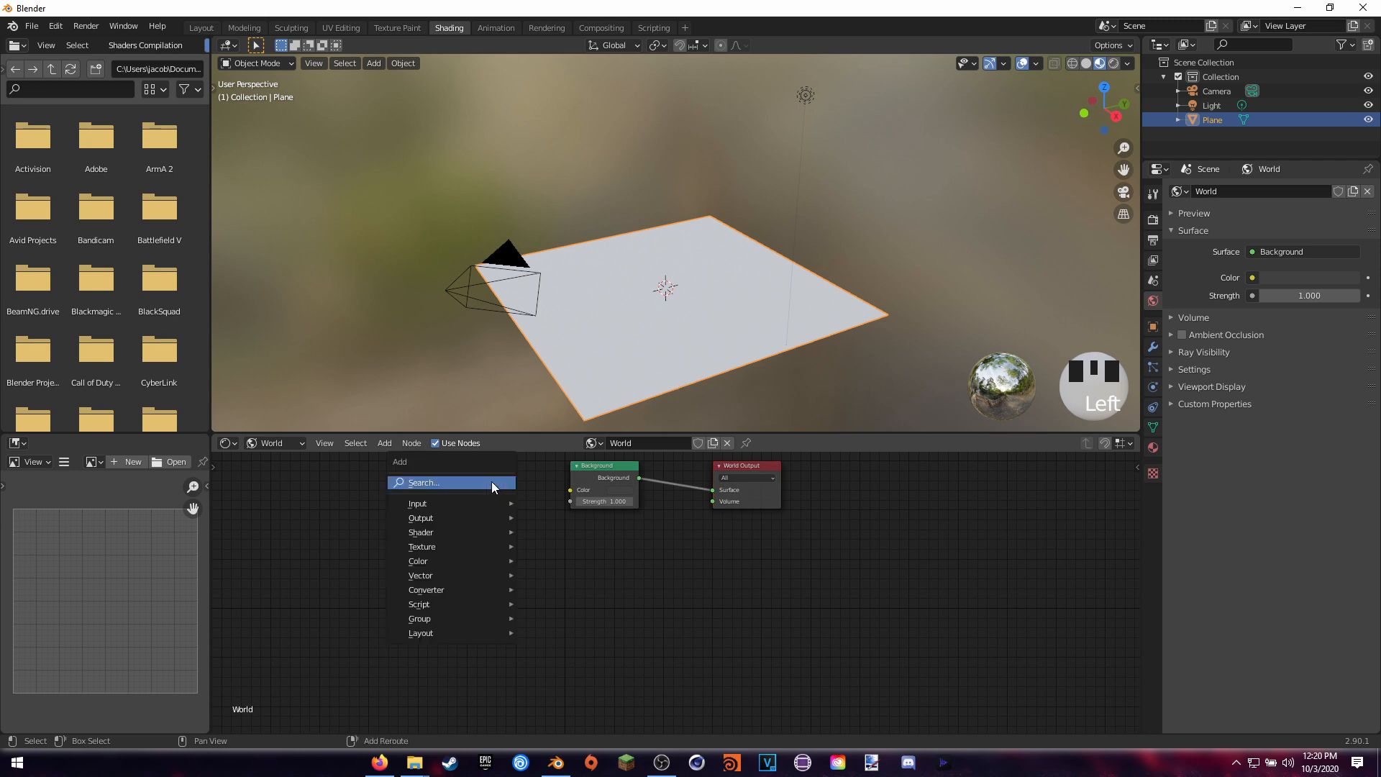
click(482, 481)
text(env)
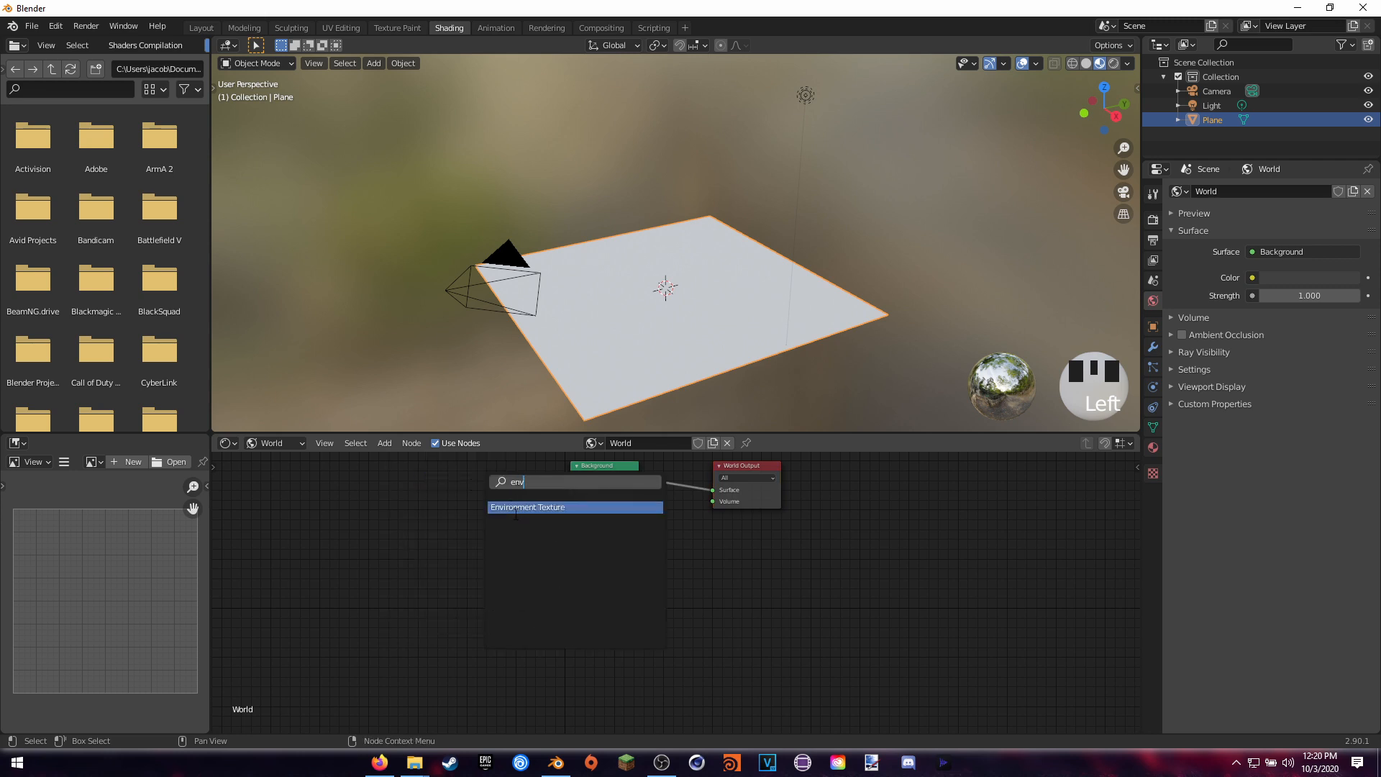
click(515, 507)
click(493, 519)
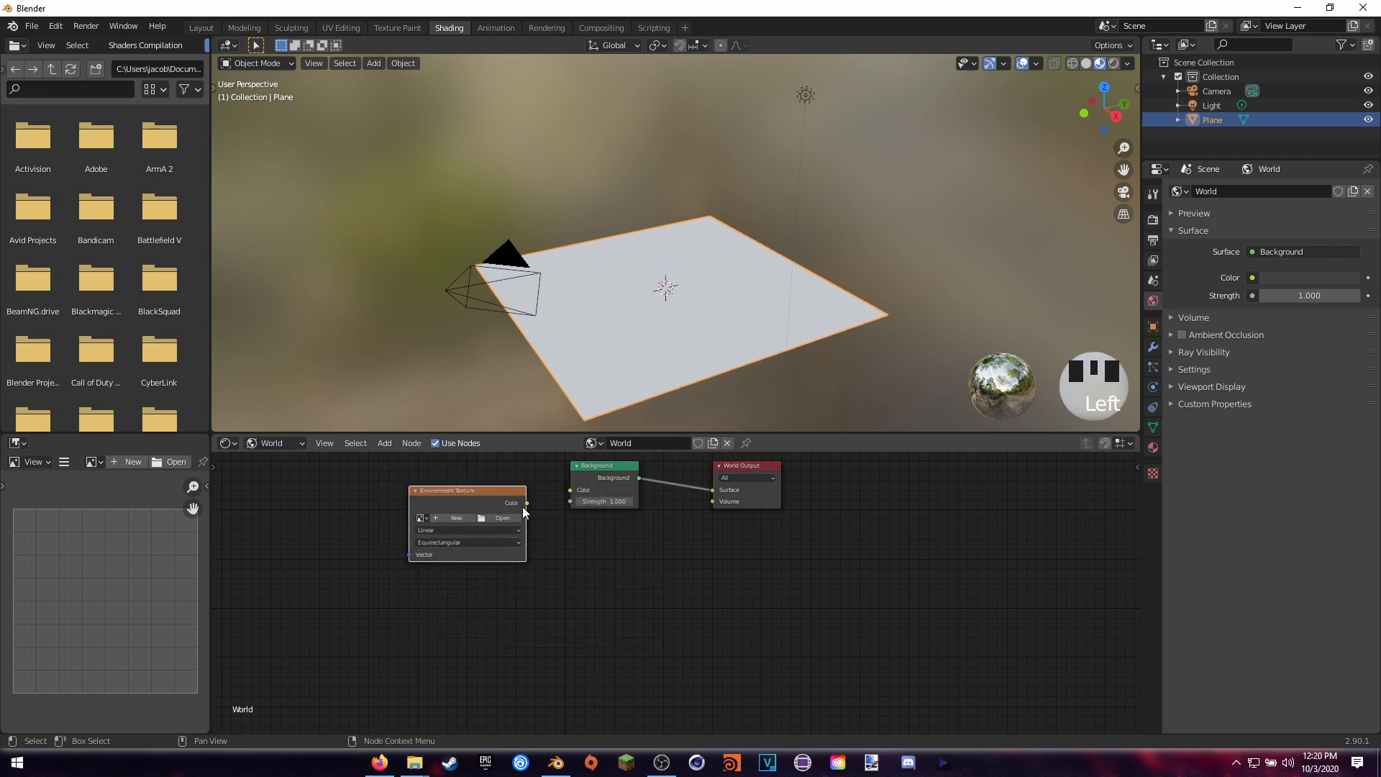
drag(529, 503, 569, 492)
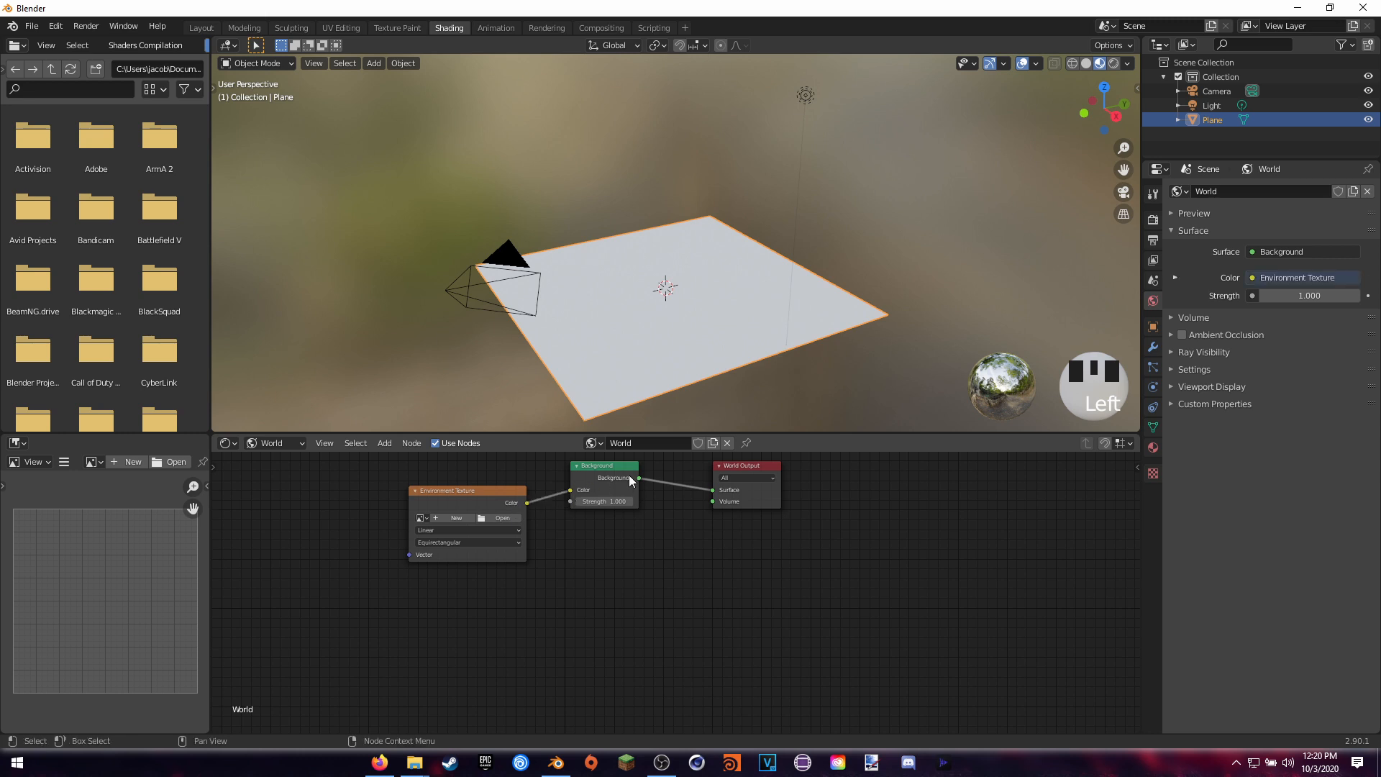
Load cannon_4k.exr from A:\Blender Tutorials\Materials into the Environment Texture node.
click(503, 519)
click(419, 59)
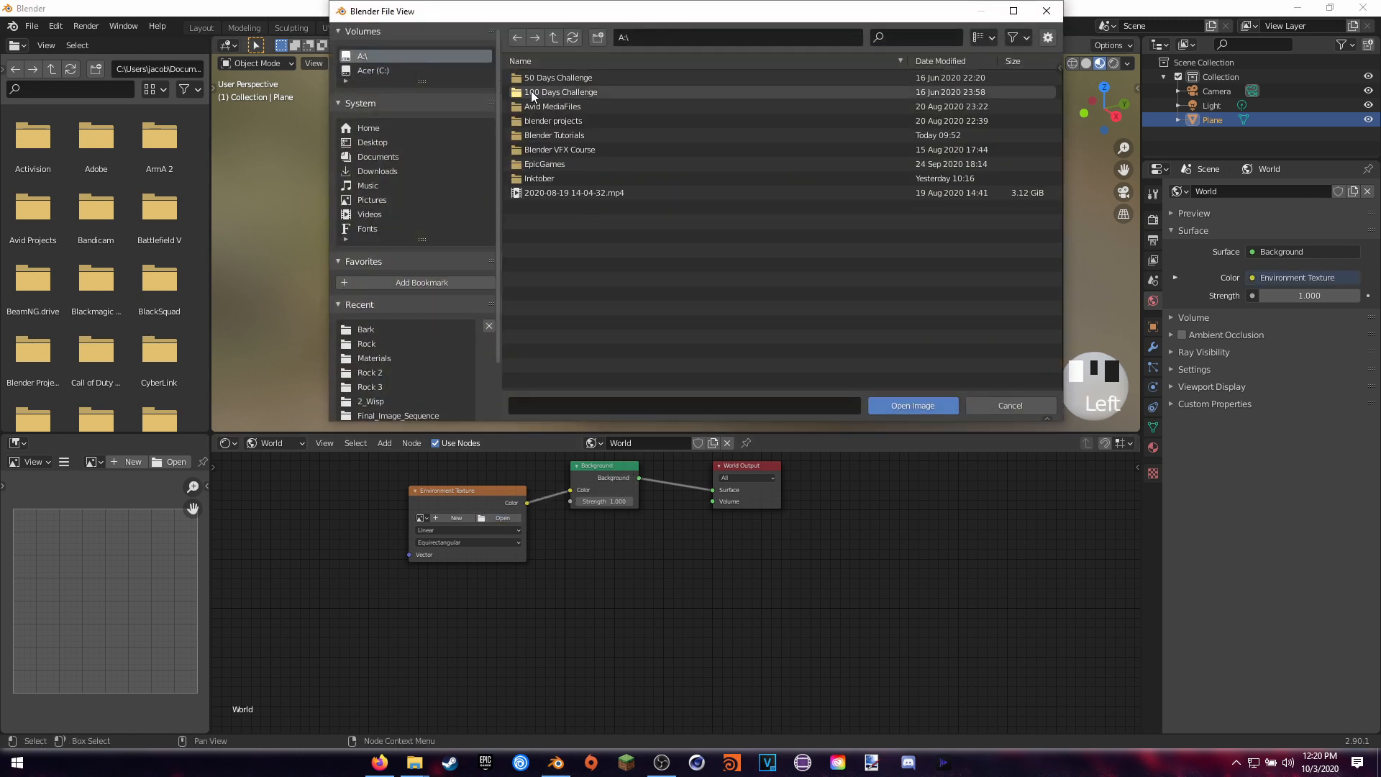
click(550, 135)
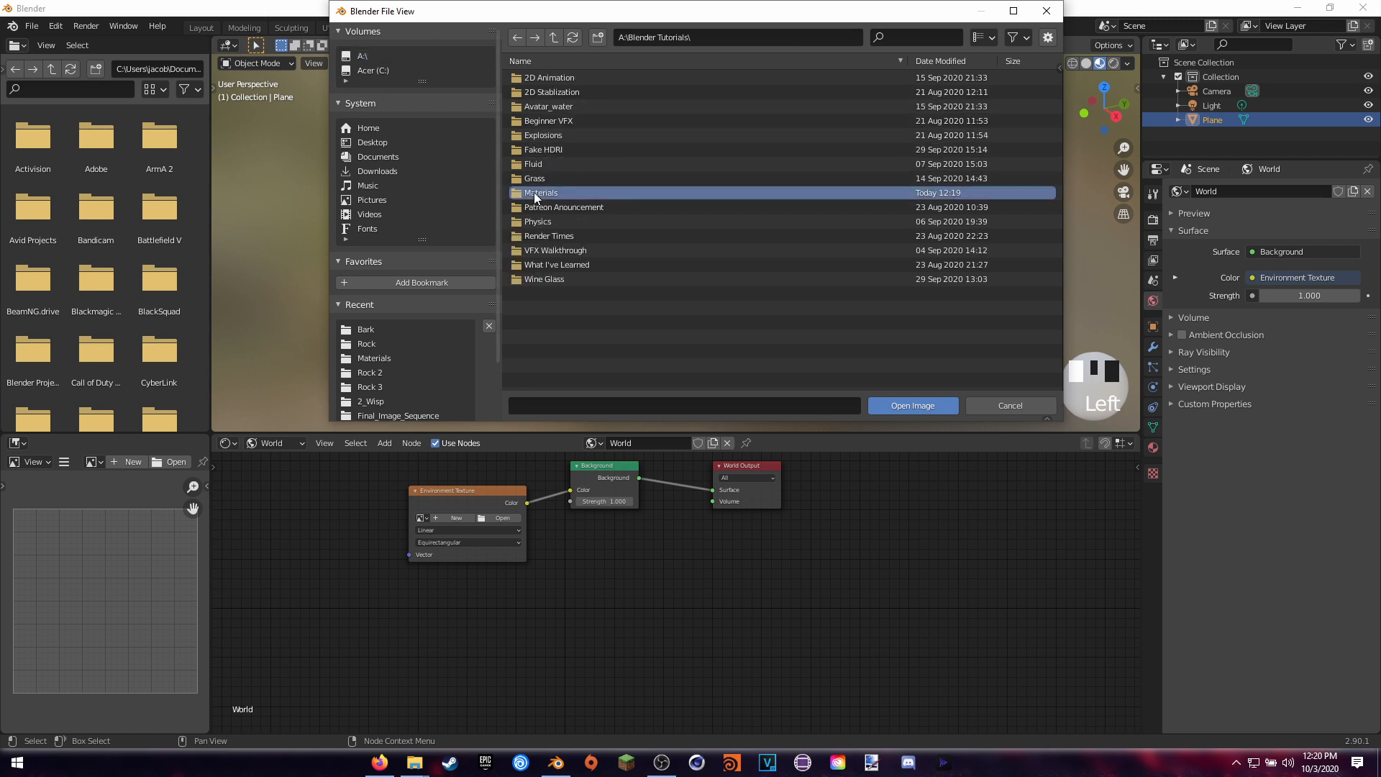
click(534, 192)
click(622, 120)
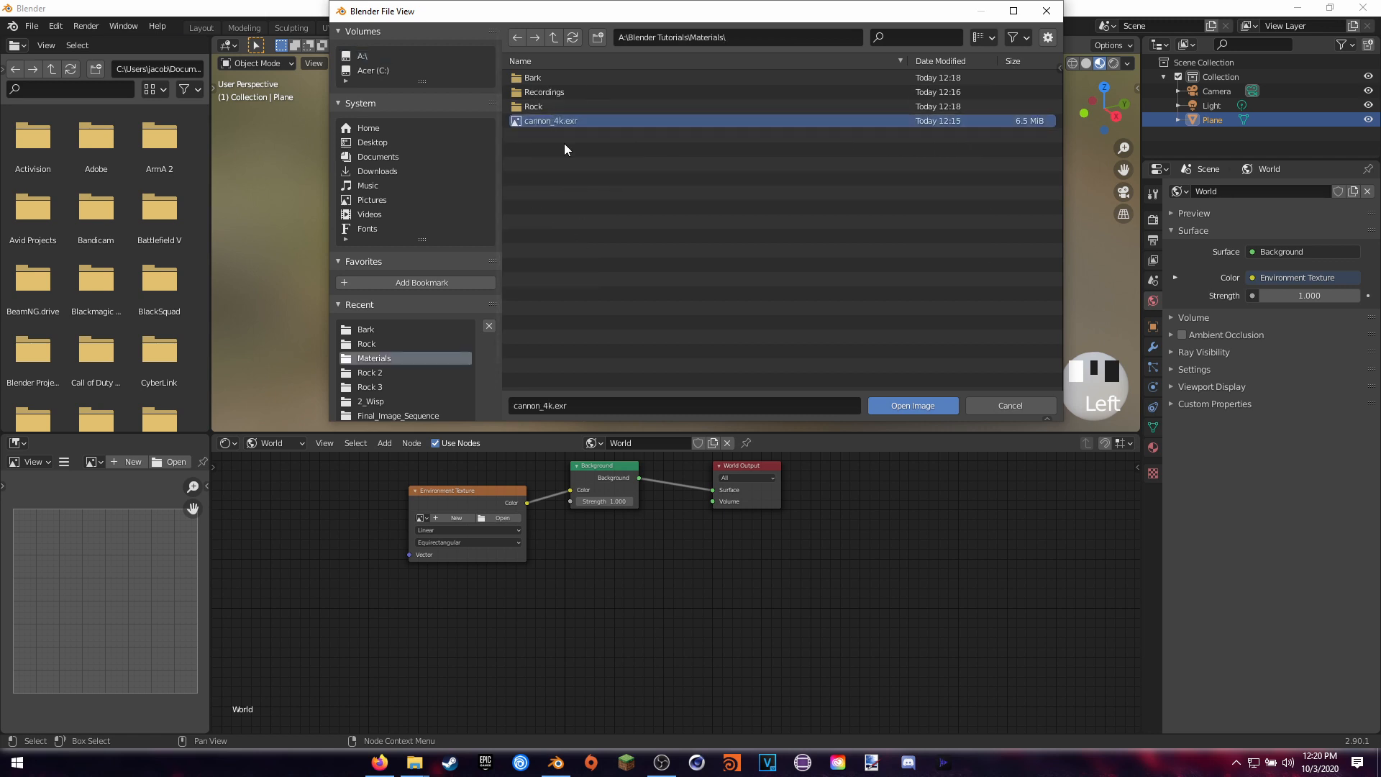
click(882, 406)
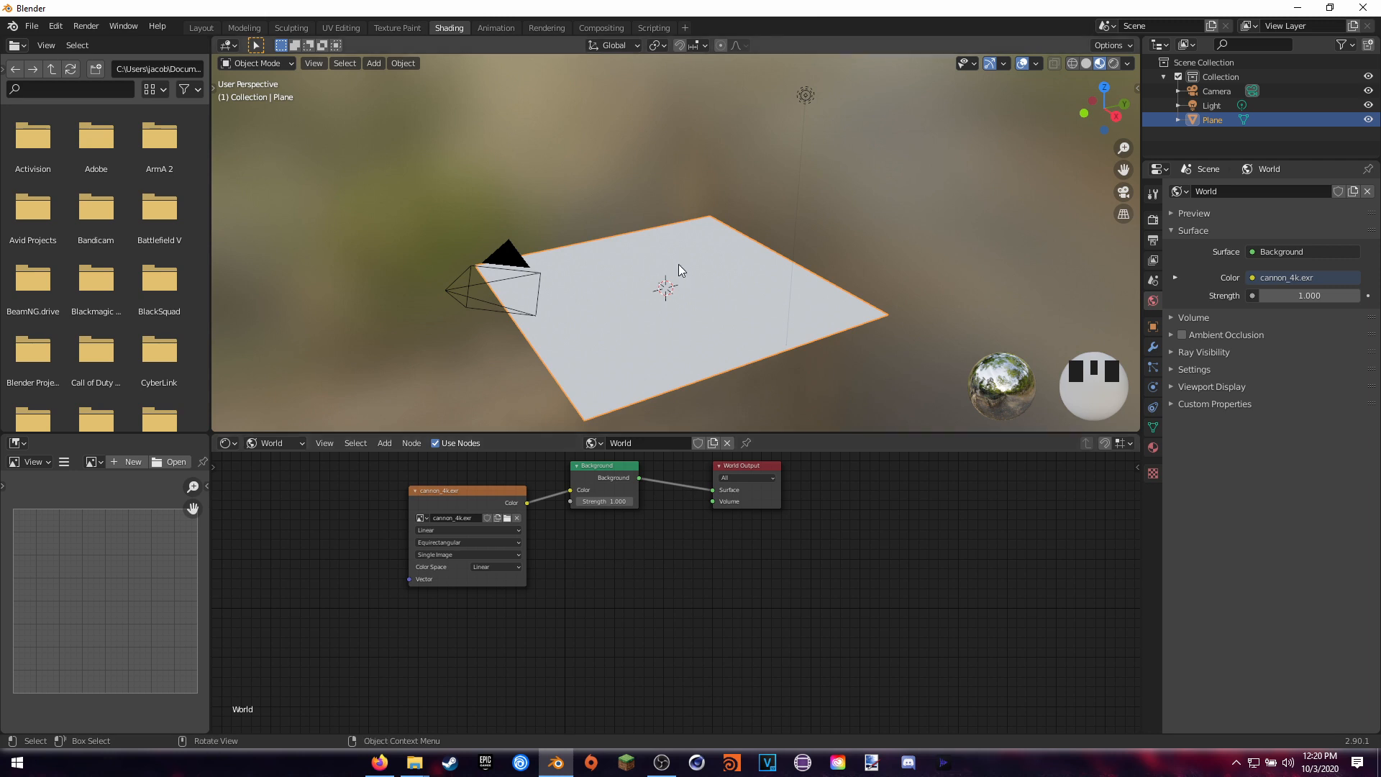
Switch the 3D viewport to rendered shading to preview the plane under the HDRI lighting.
key(z)
click(664, 157)
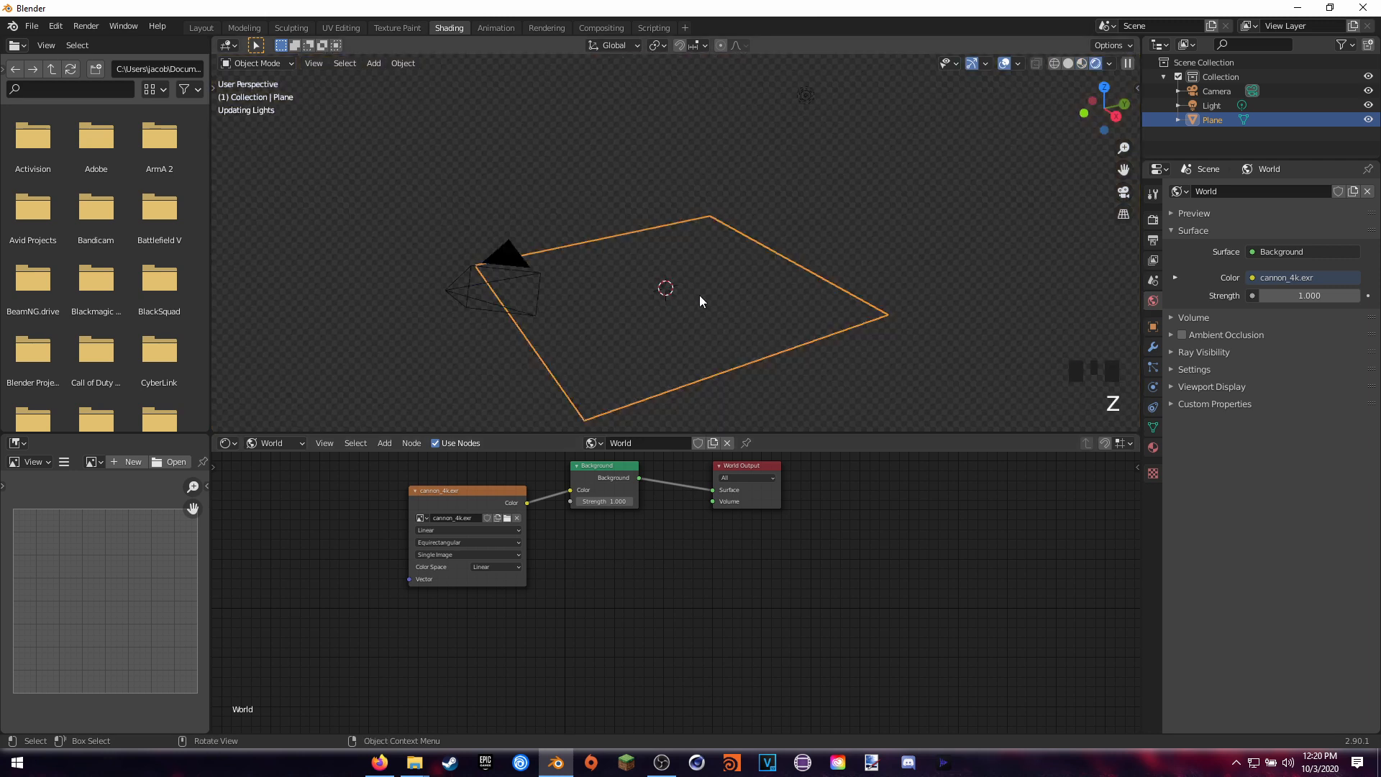
middle_drag(677, 315, 677, 254)
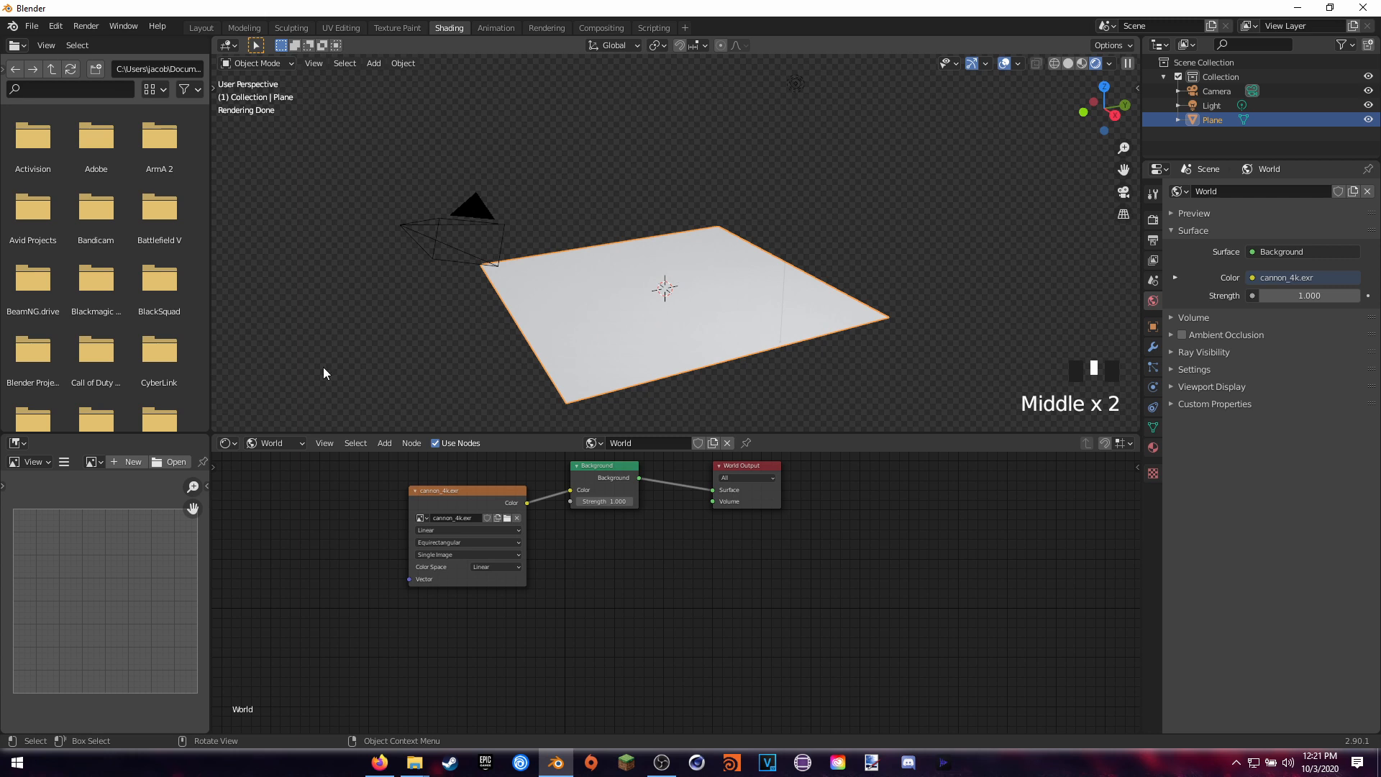
Return the shader editor to object shading and give the plane a new material named Rock.
click(285, 444)
click(270, 460)
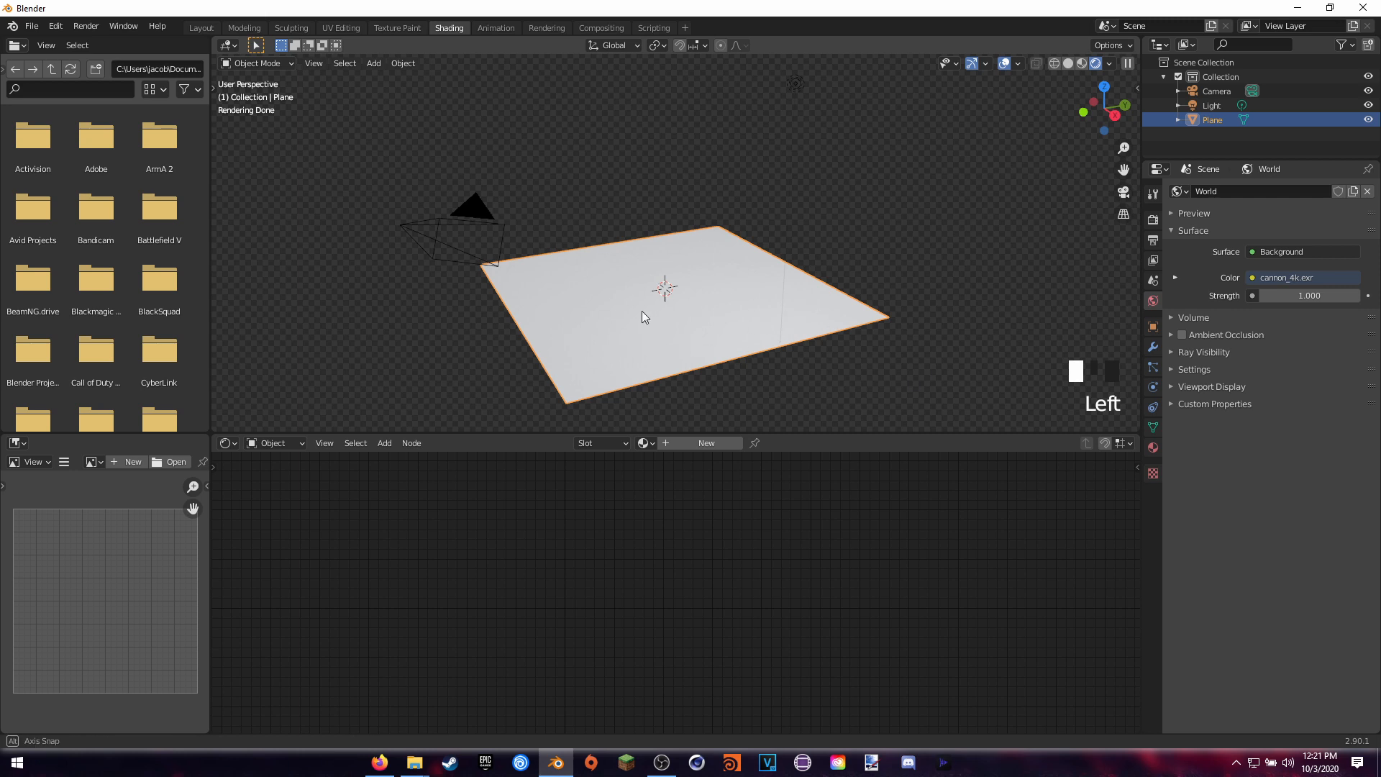
middle_drag(642, 311, 724, 428)
click(701, 444)
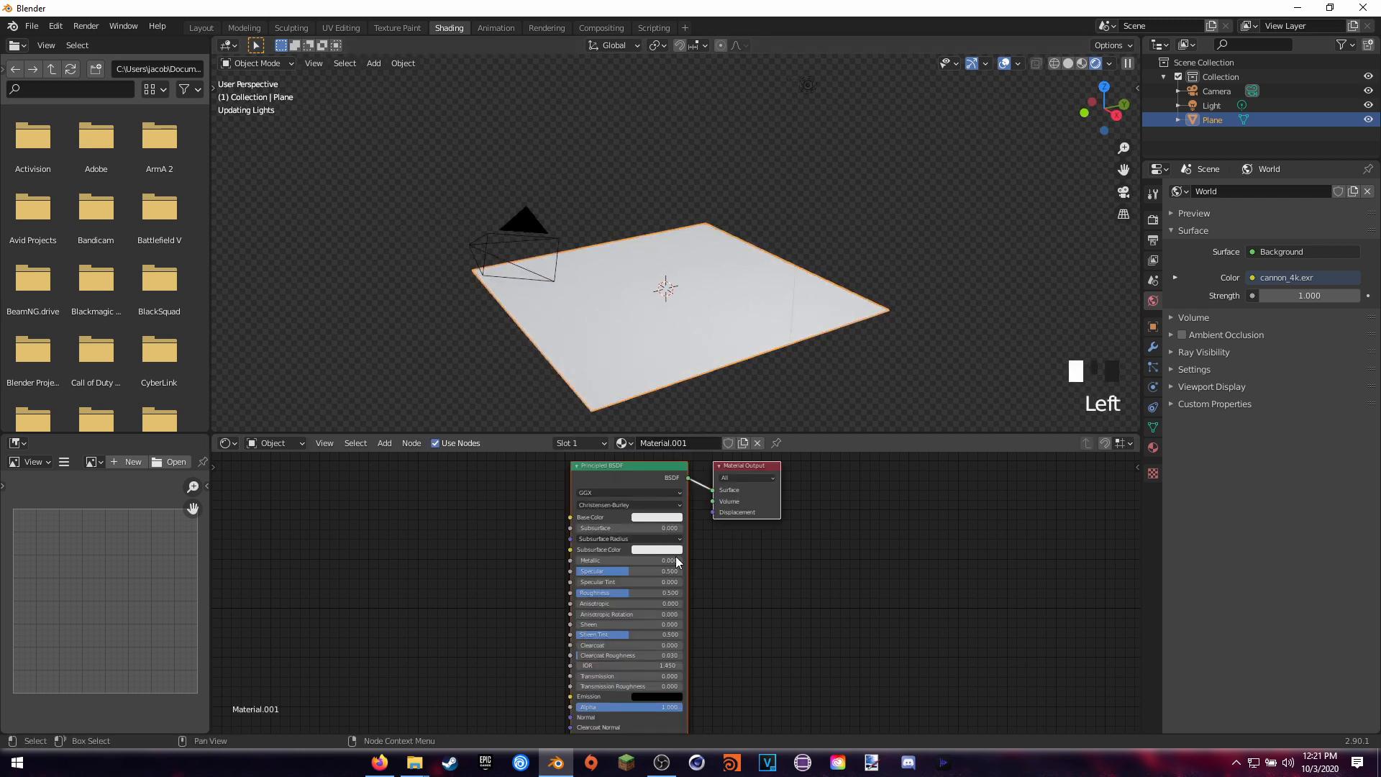
middle_drag(740, 555, 777, 555)
click(688, 443)
text(R)
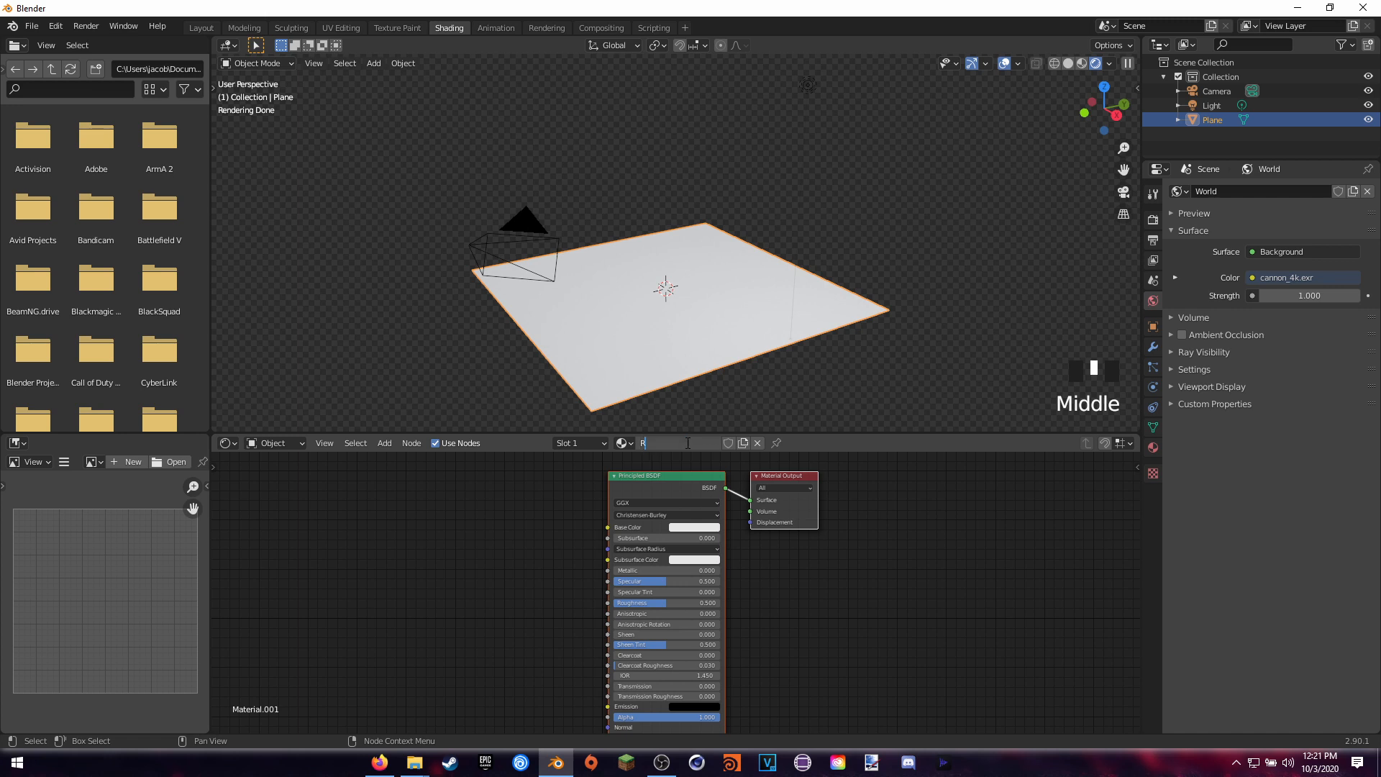
text(ock)
key(Return)
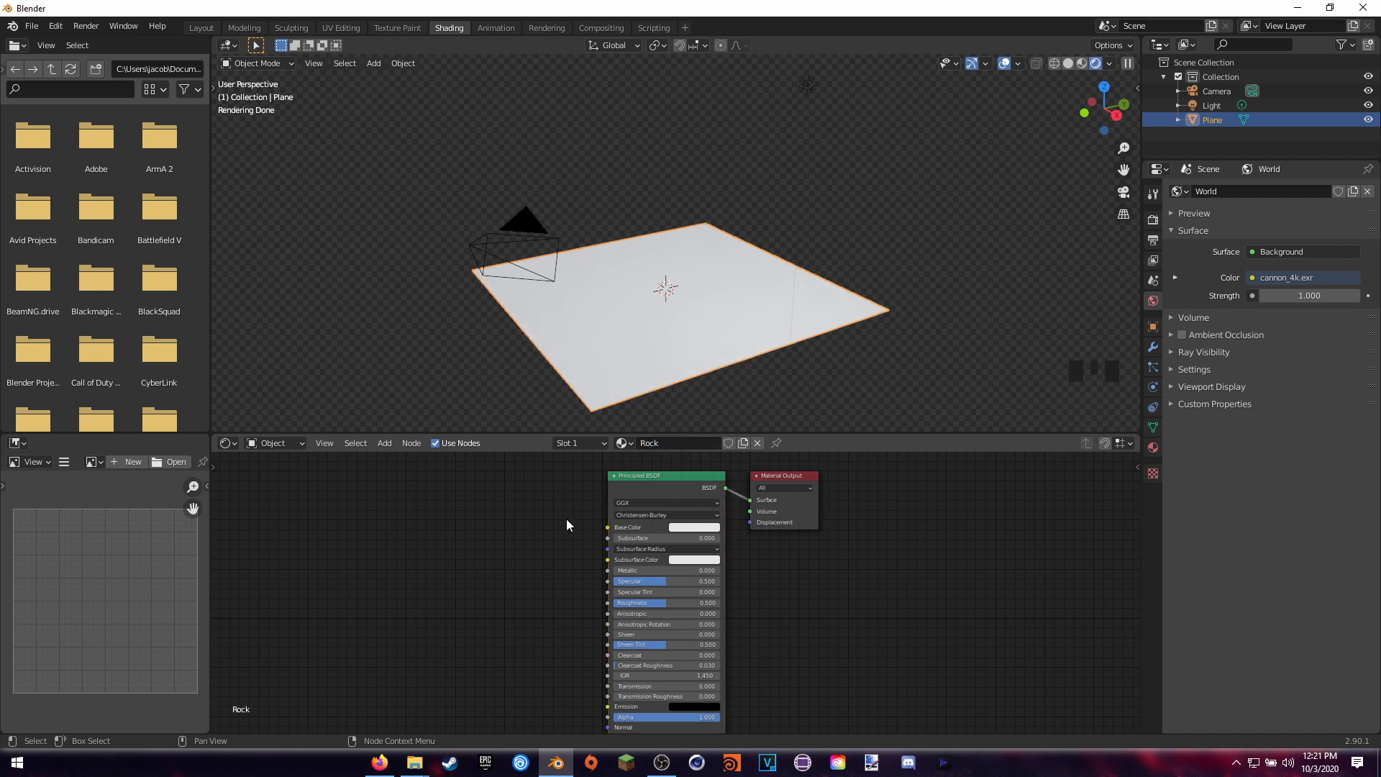
Check in the add-on preferences whether Node Wrangler is enabled, and close the preferences.
click(56, 26)
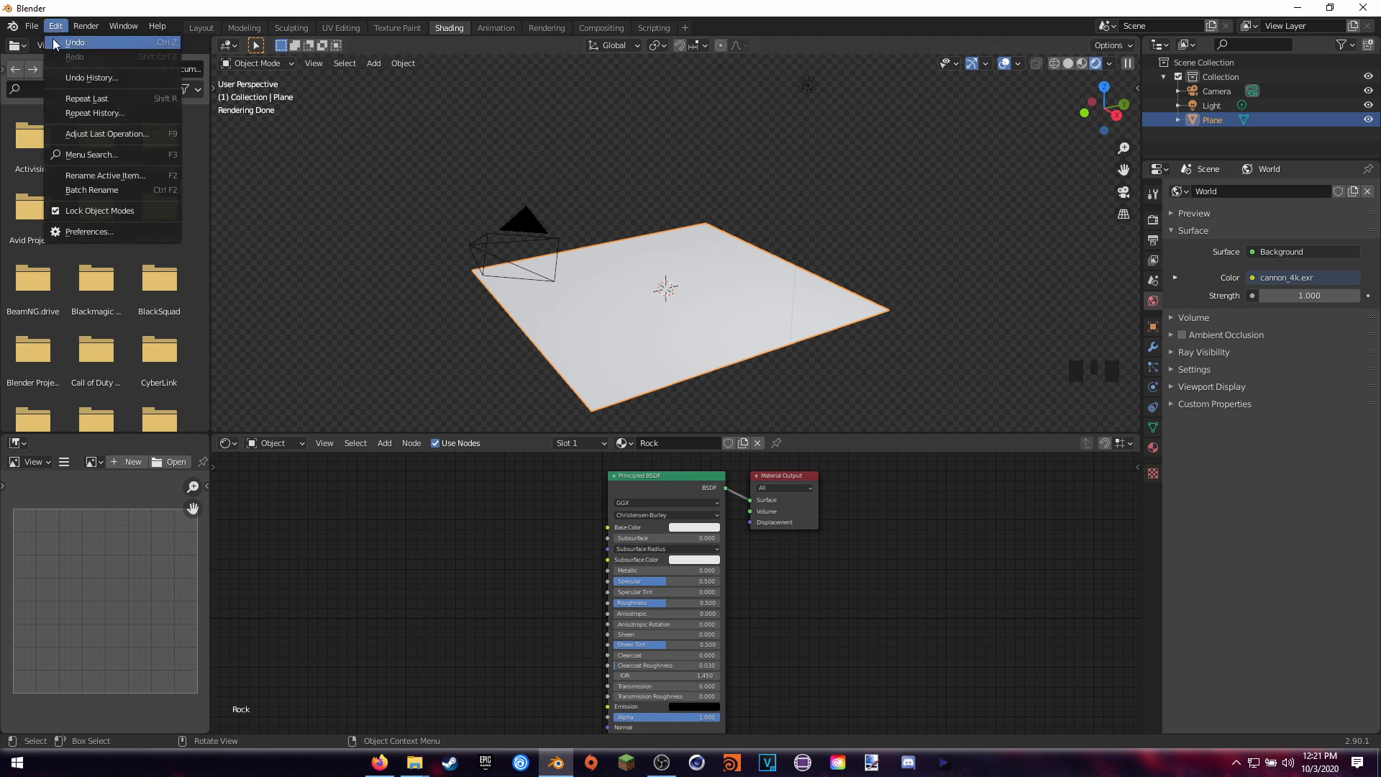
click(83, 236)
click(423, 55)
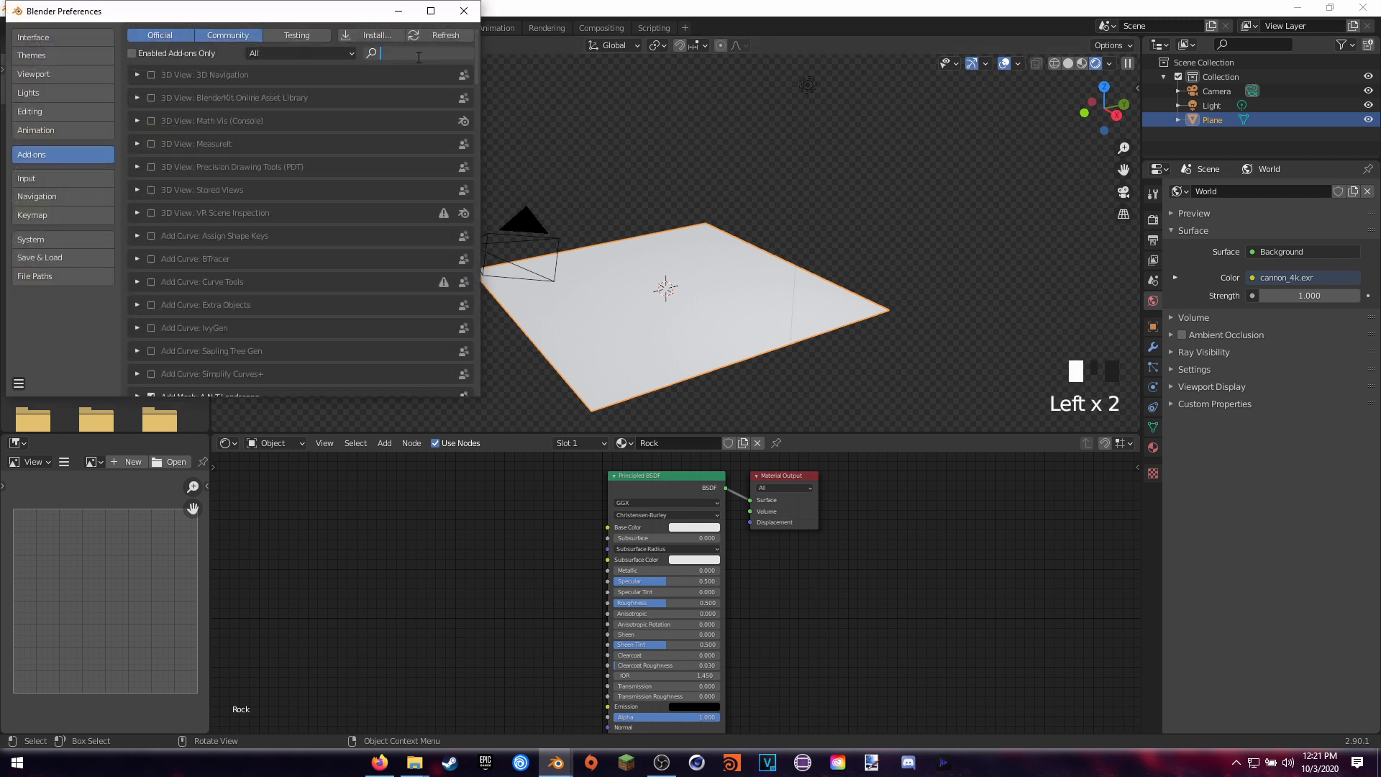
text(node wran)
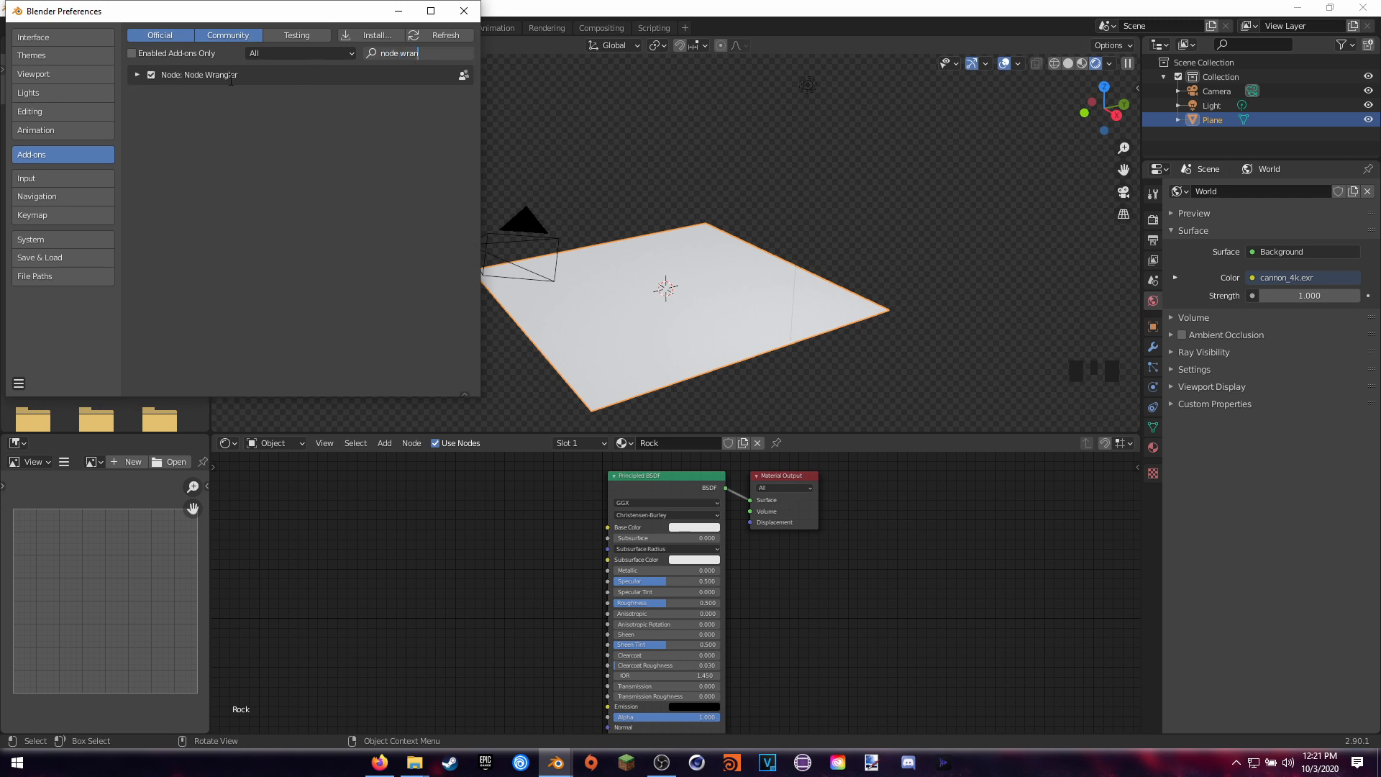
click(464, 11)
Run Node Wrangler's Principled Texture Setup on the Principled BSDF node with all aerial_rocks_02 images from the Materials\Rock folder.
click(638, 485)
shift+middle_drag(771, 523, 742, 517)
mouse_move(712, 581)
shift+middle_down()
mouse_move(700, 568)
mouse_move(708, 583)
shift+middle_up()
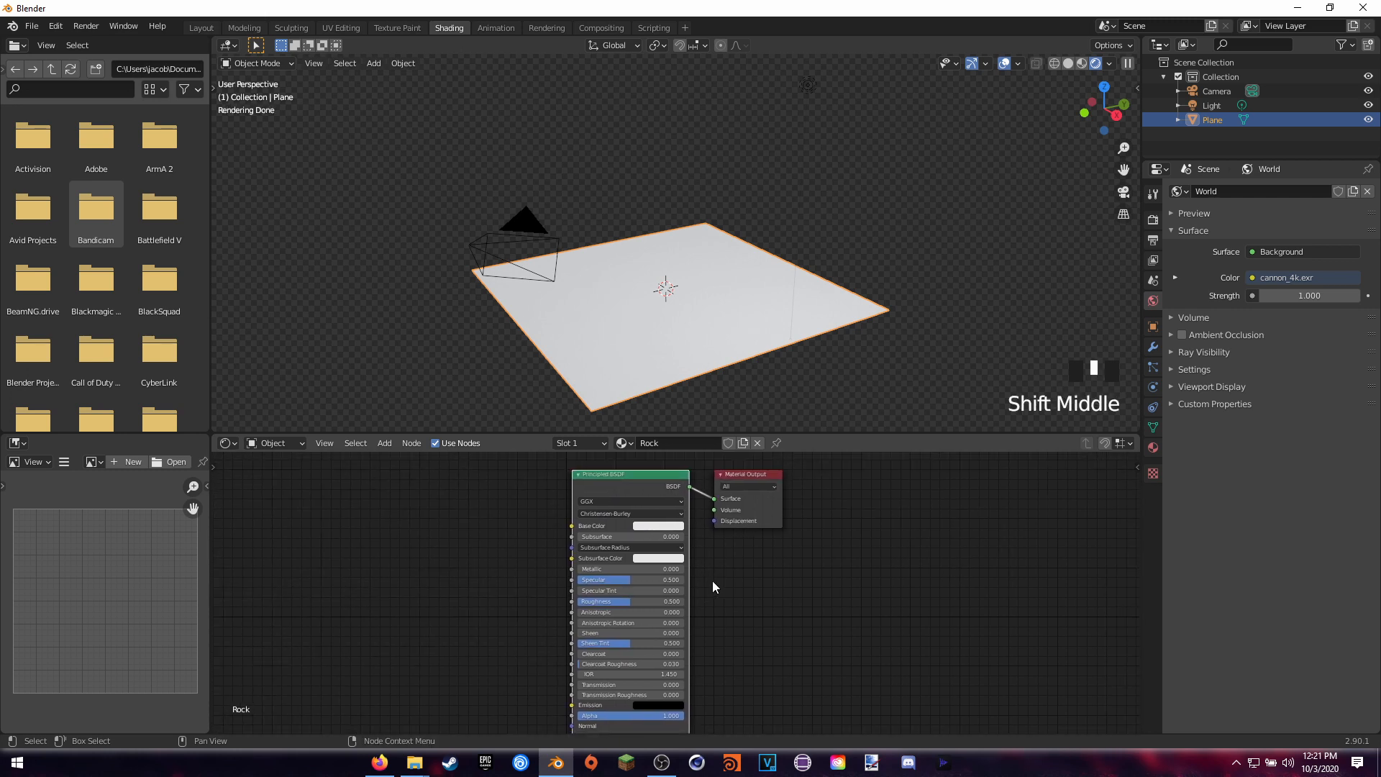
key(ctrl+shift+t)
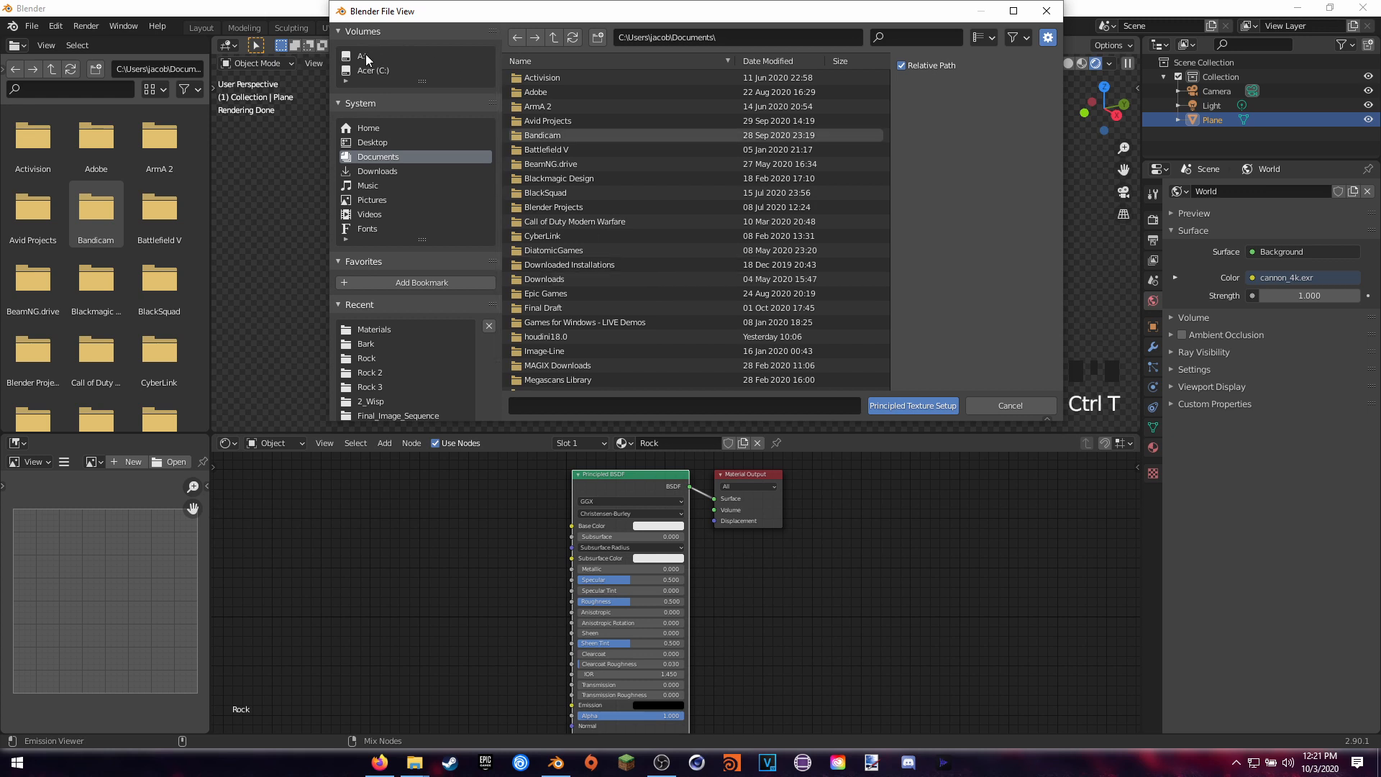
click(366, 56)
double_click(555, 136)
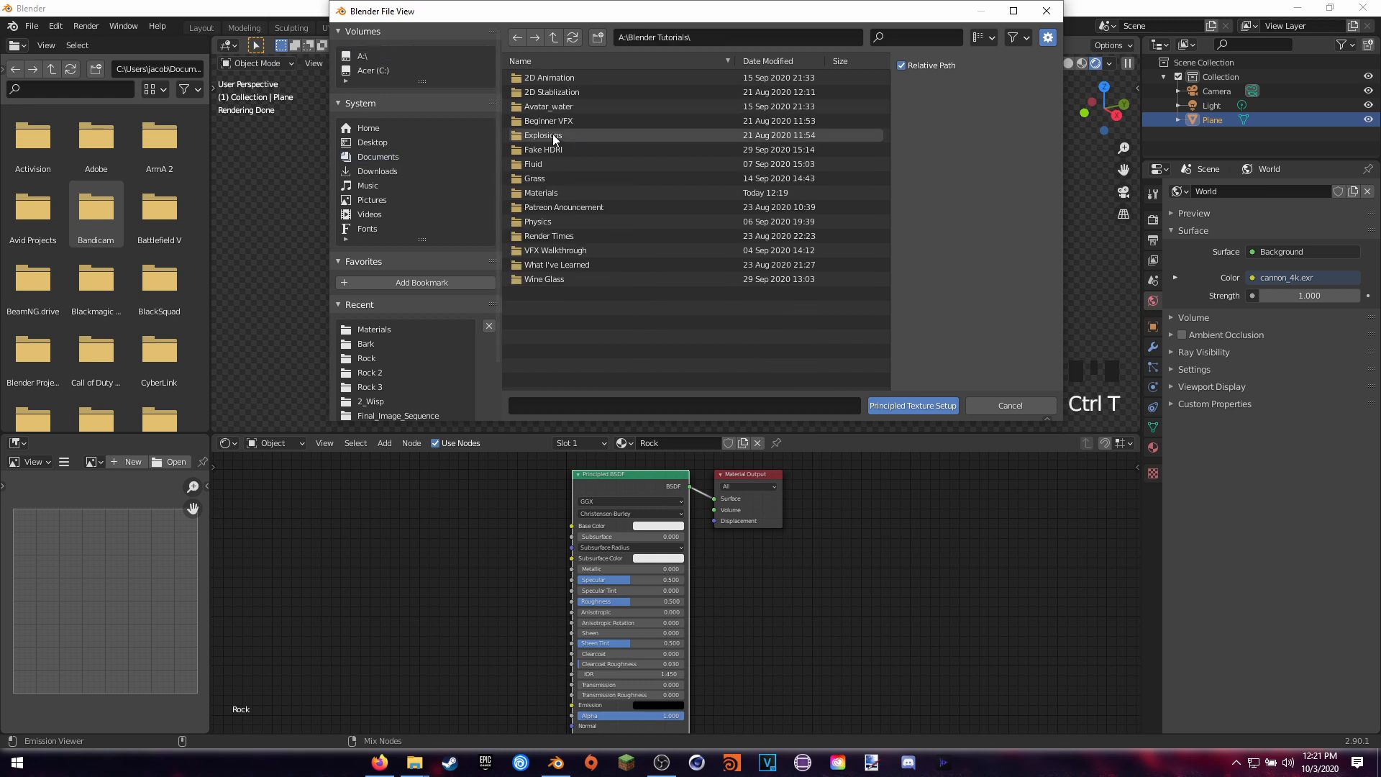
double_click(546, 193)
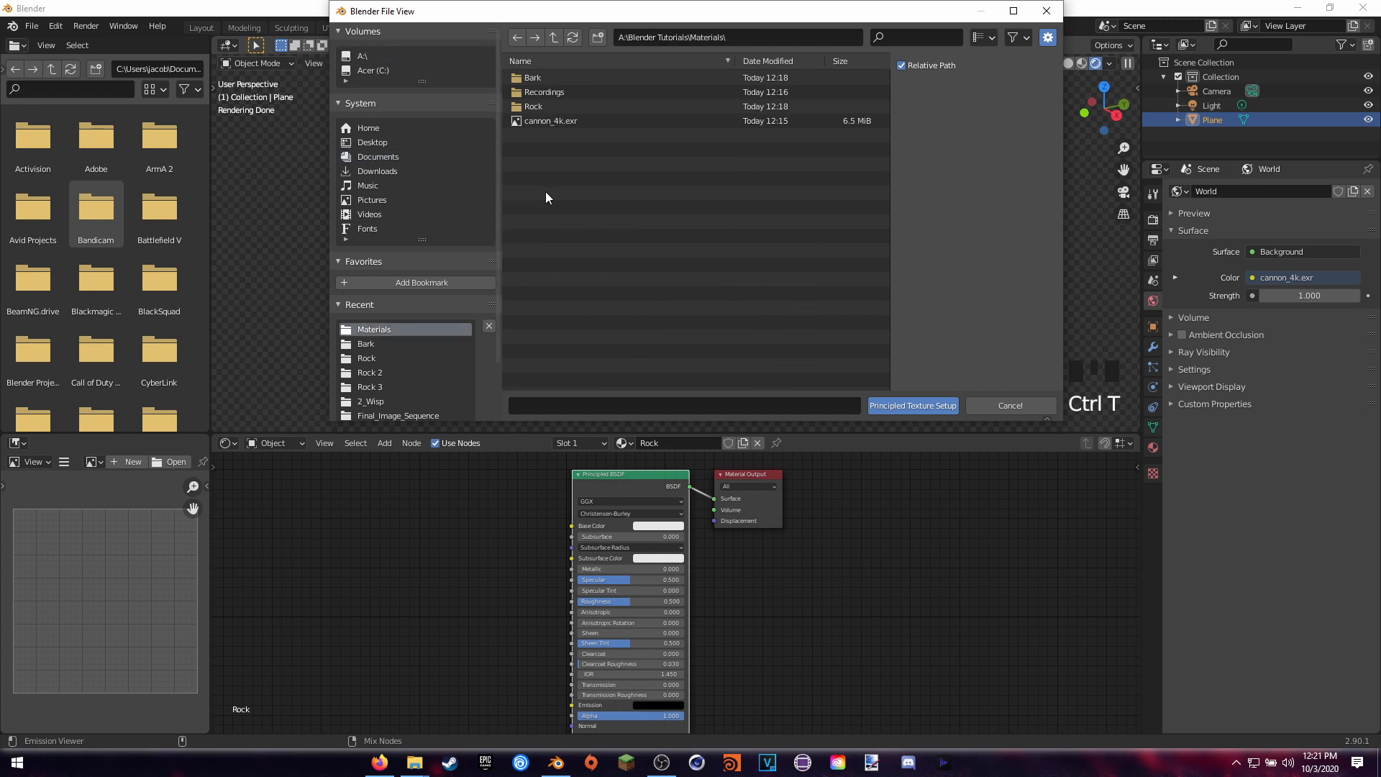
double_click(547, 106)
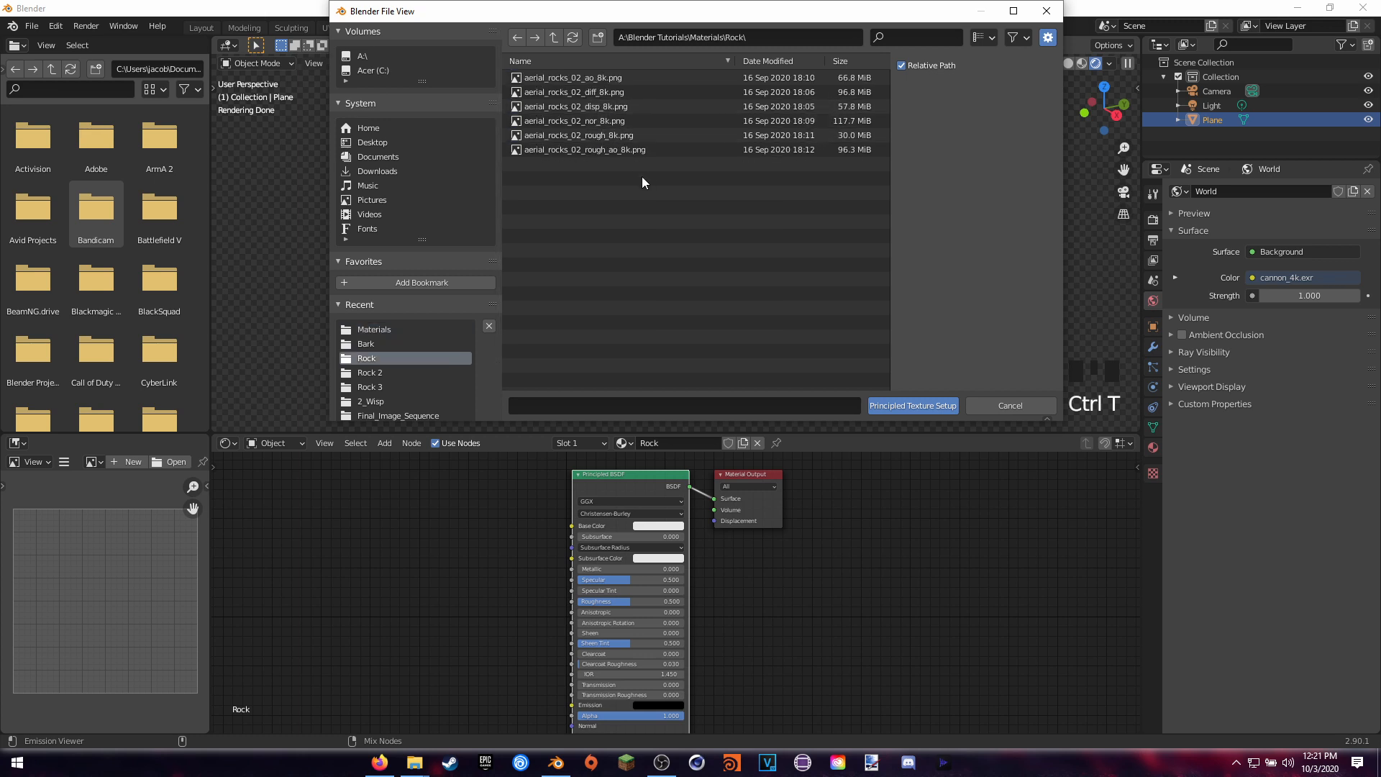
key(a)
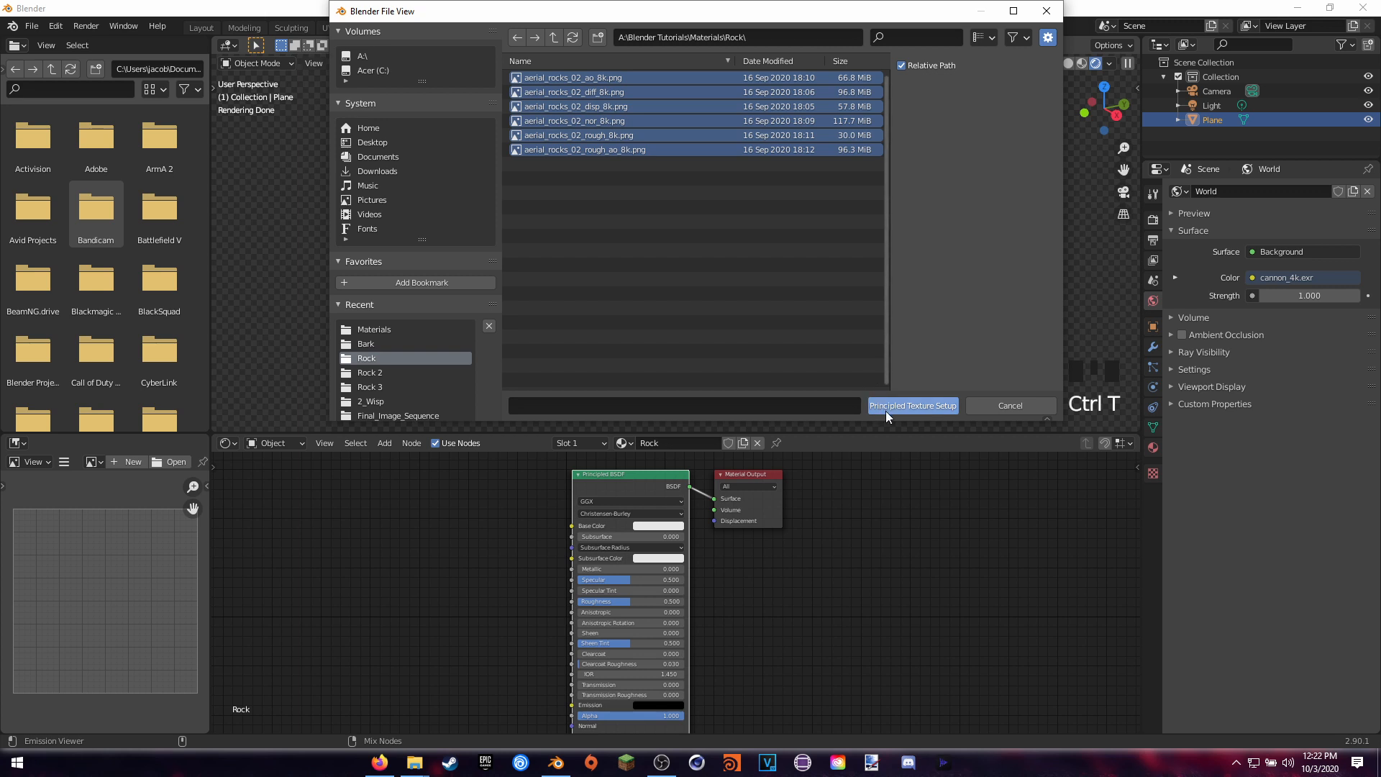
click(917, 408)
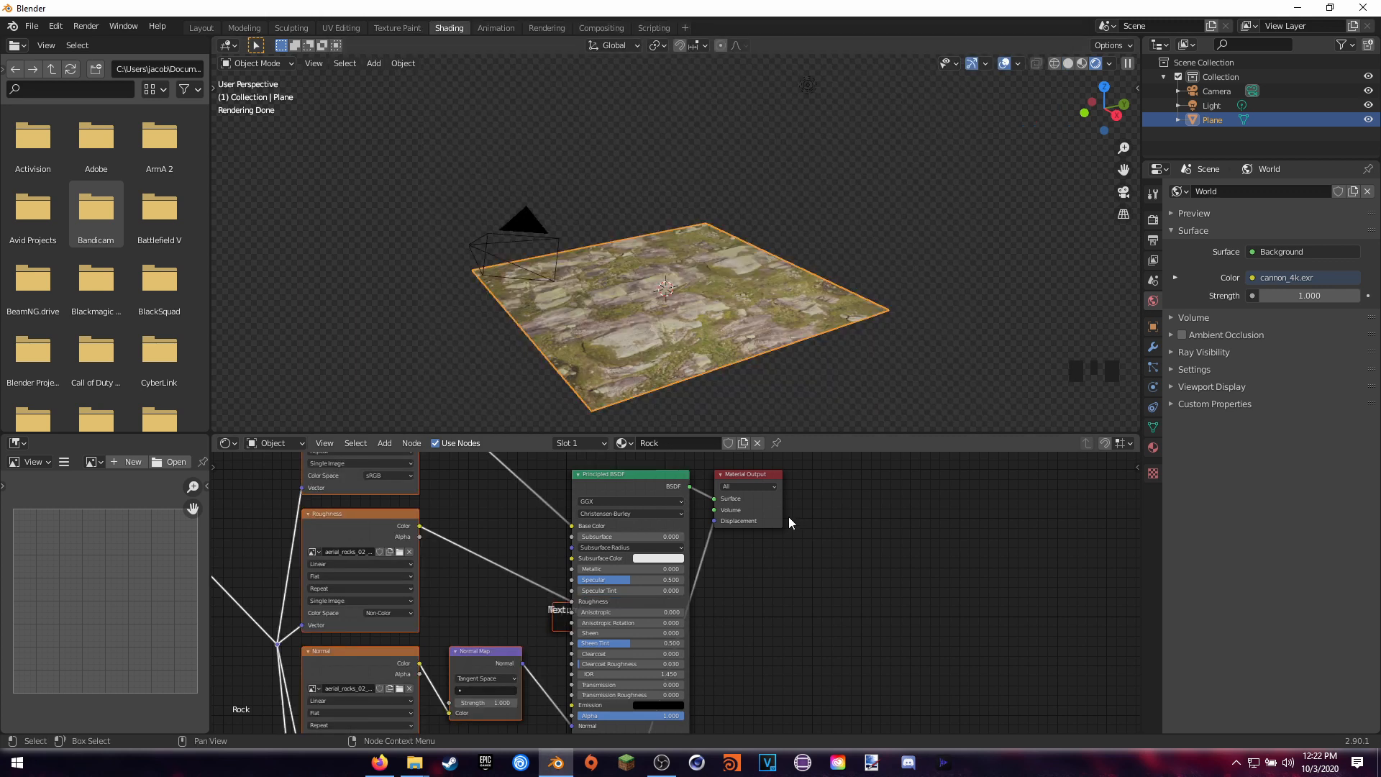
Examine the Rock material's texture, normal map and displacement nodes, and inspect the plane's rock surface from several angles and up close.
middle_drag(762, 618, 667, 563)
scroll(779, 513, down, 2)
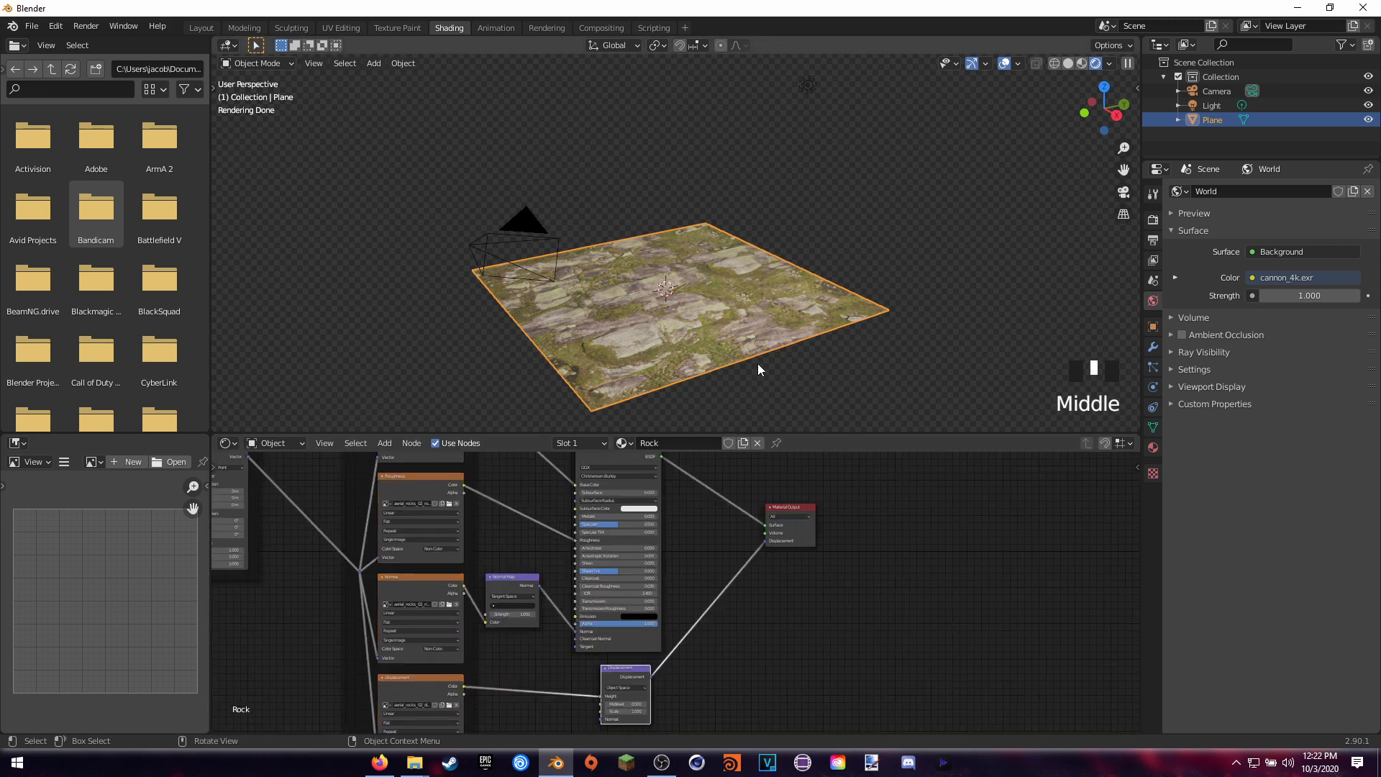
middle_drag(758, 369, 1049, 154)
scroll(817, 373, up, 4)
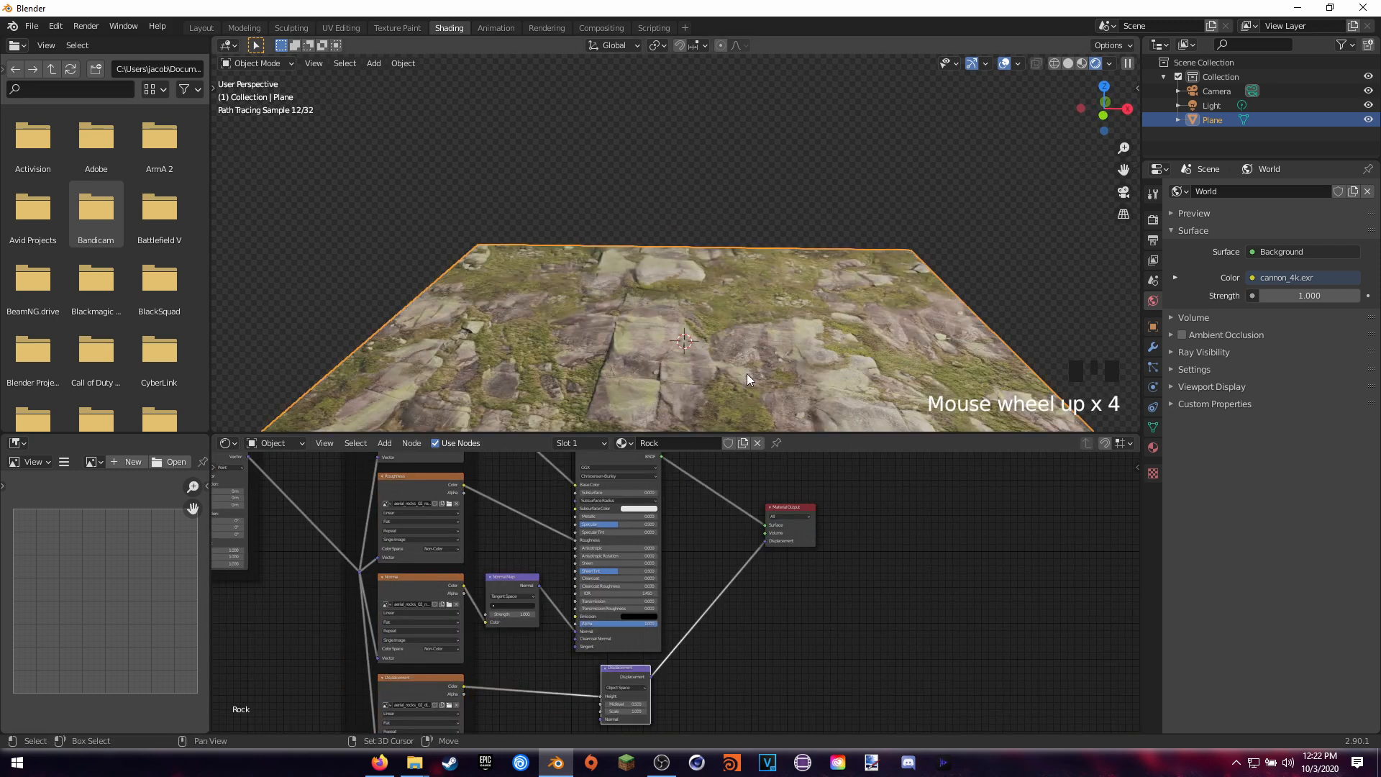
shift+middle_drag(747, 373, 731, 329)
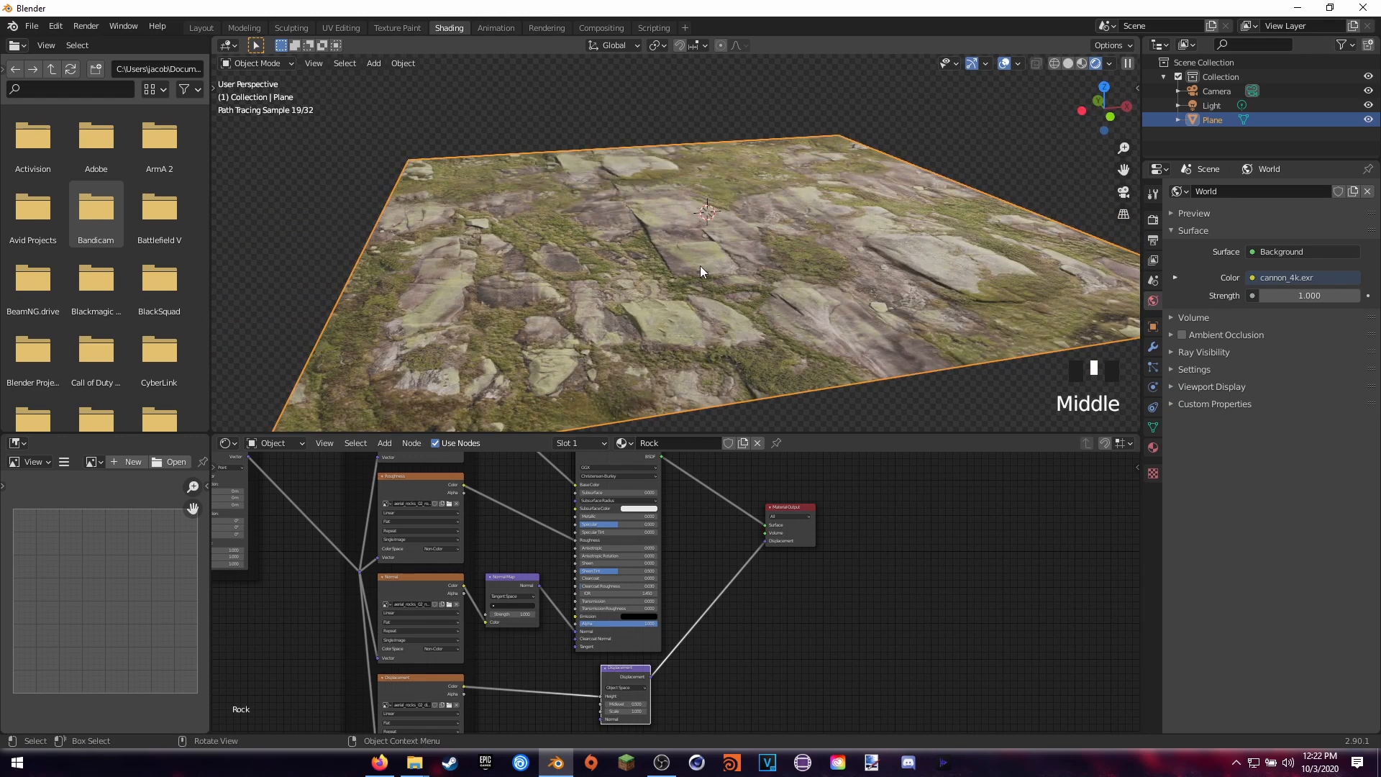
middle_drag(498, 541, 576, 555)
click(568, 554)
click(512, 503)
shift+middle_drag(562, 485, 469, 723)
click(494, 462)
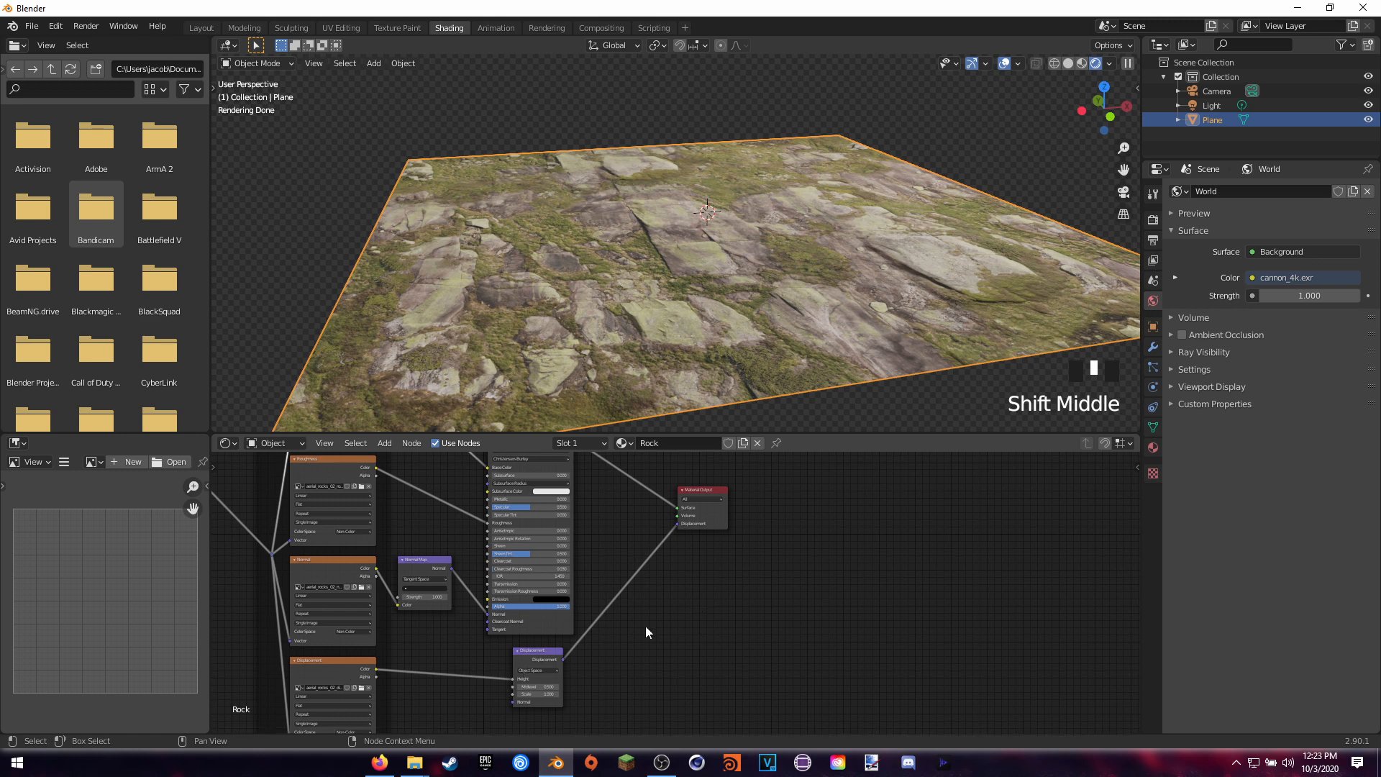
shift+middle_drag(668, 639, 736, 667)
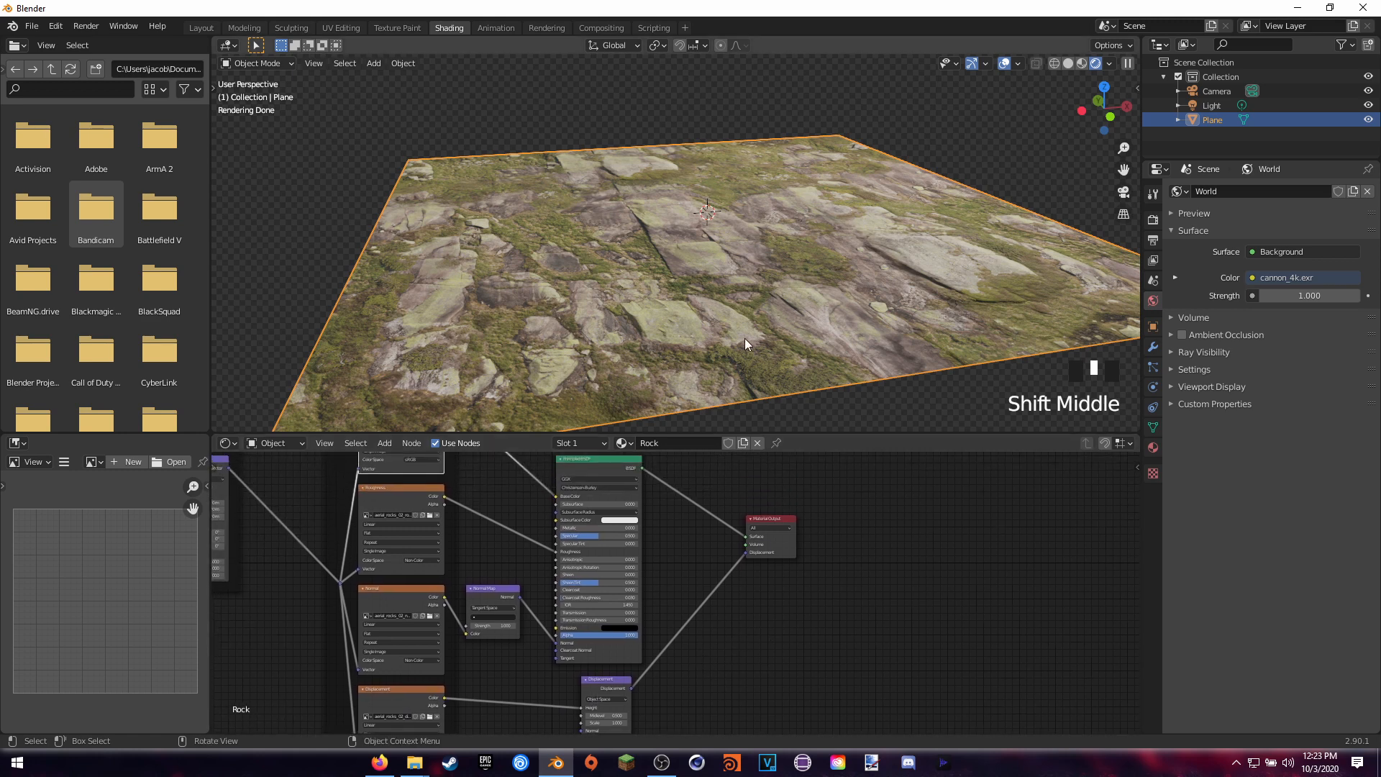
middle_drag(745, 338, 809, 318)
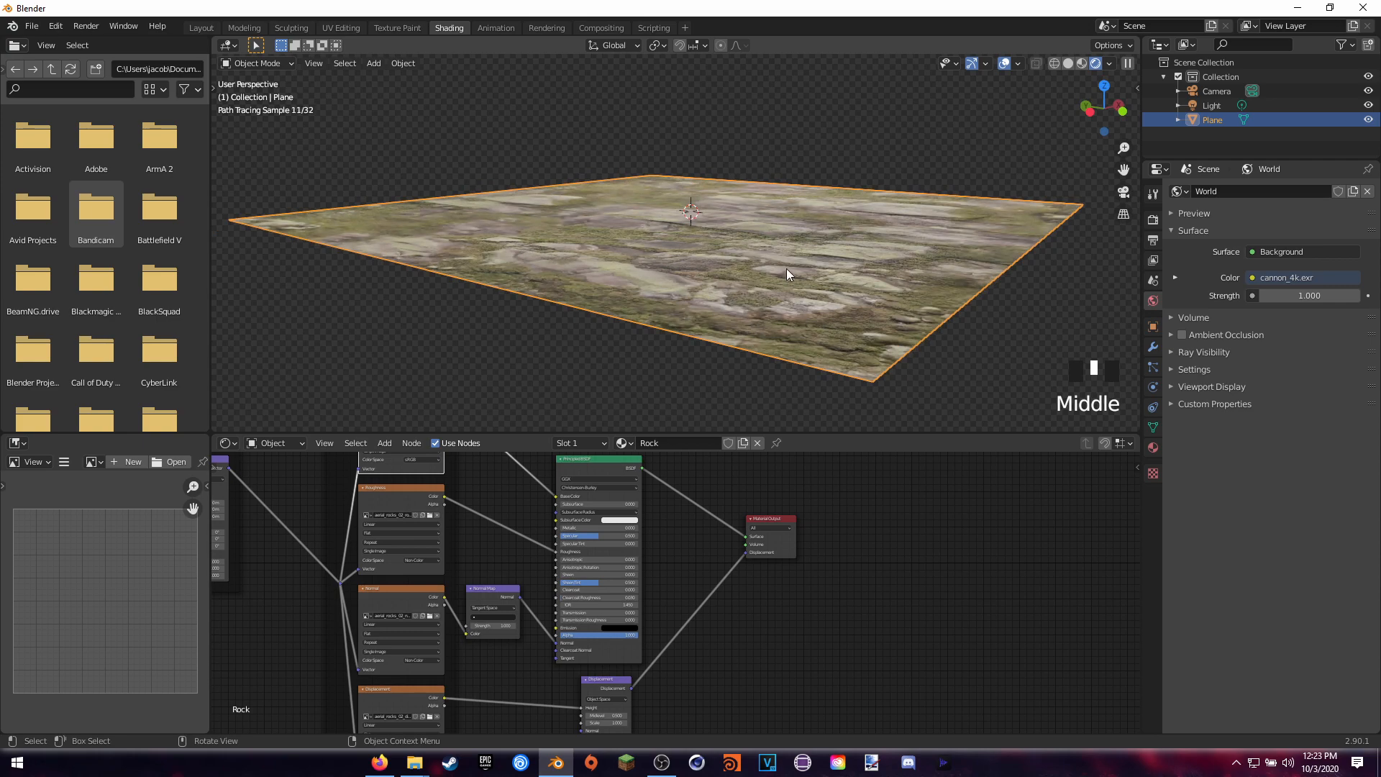
scroll(791, 265, up, 4)
mouse_move(791, 266)
middle_down()
mouse_move(804, 236)
mouse_move(787, 236)
middle_up()
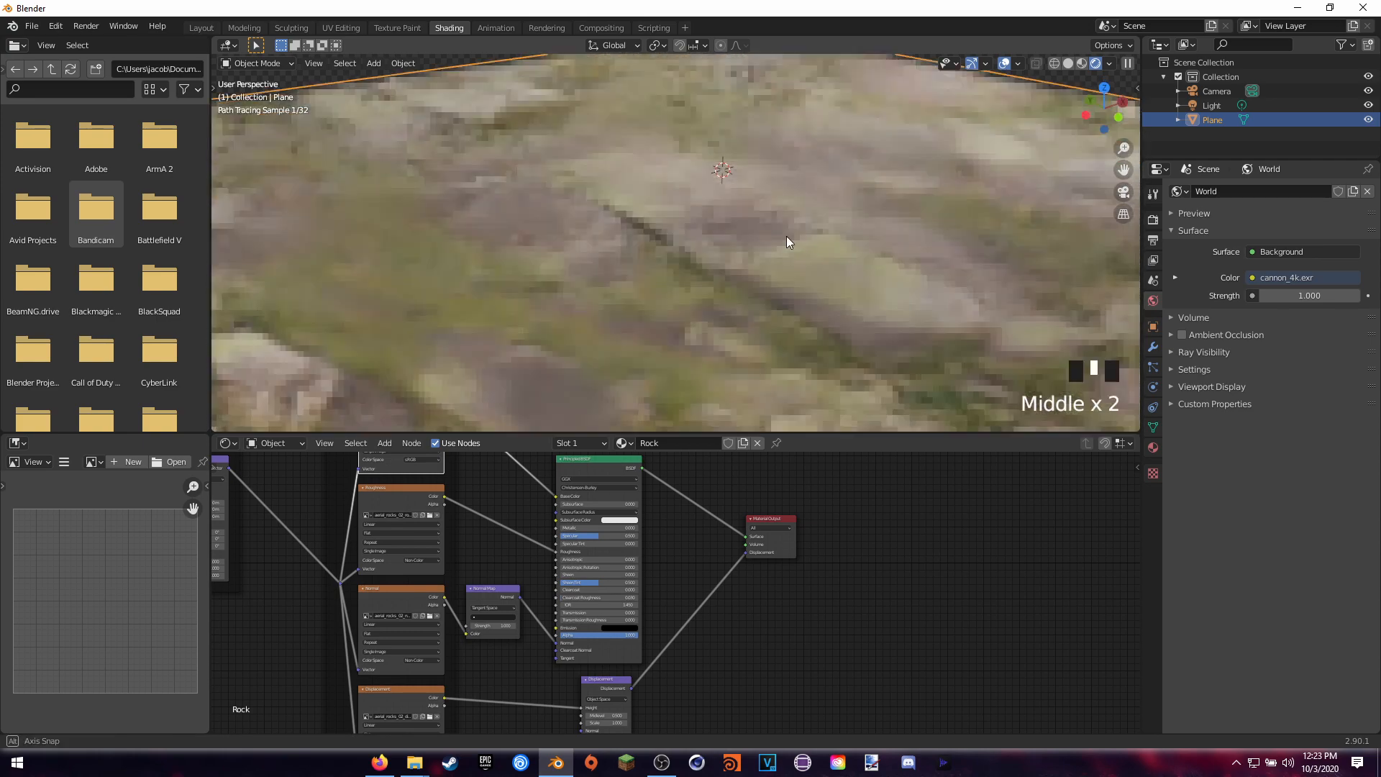
scroll(783, 238, down, 3)
scroll(783, 237, down, 2)
mouse_move(784, 283)
middle_down()
mouse_move(810, 315)
mouse_move(797, 303)
middle_up()
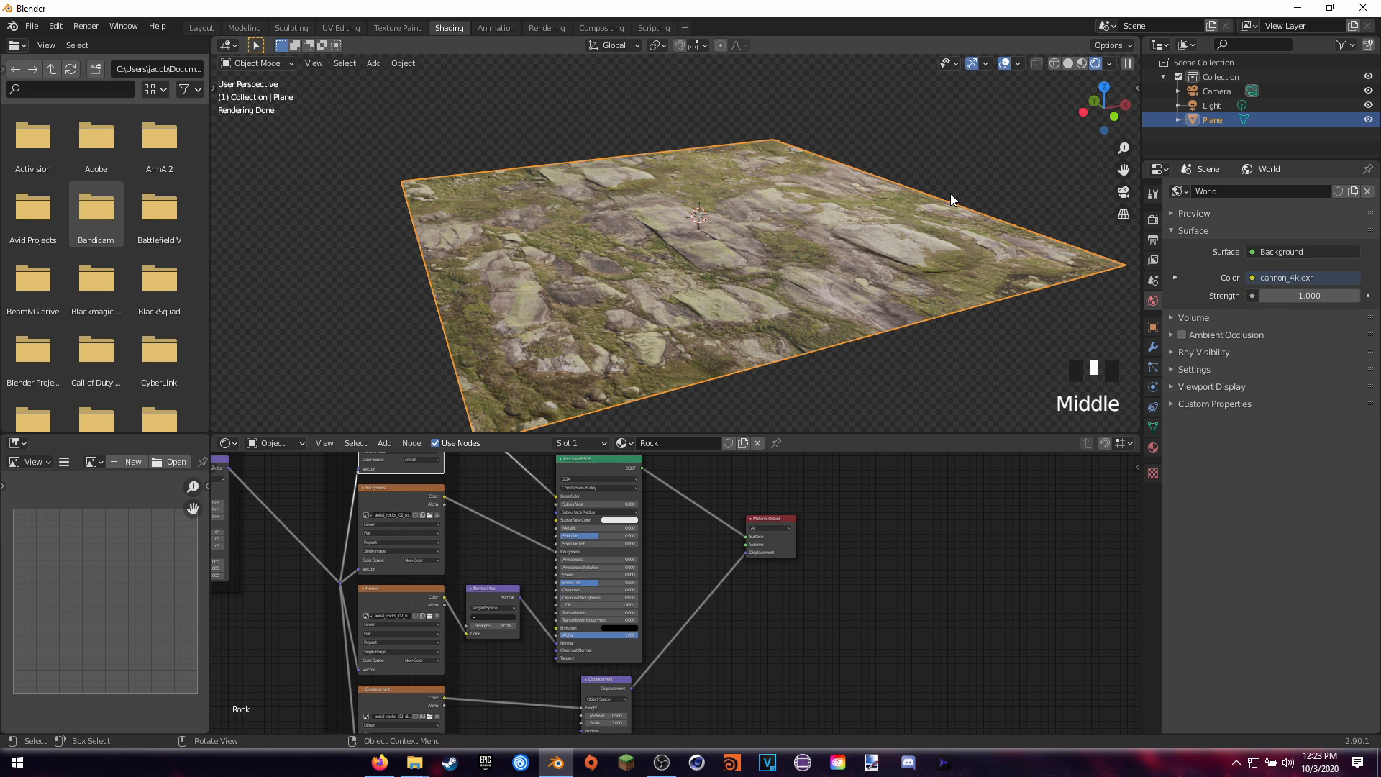
Set the Rock material's surface displacement method to Displacement Only and check the plane's surface.
click(1152, 449)
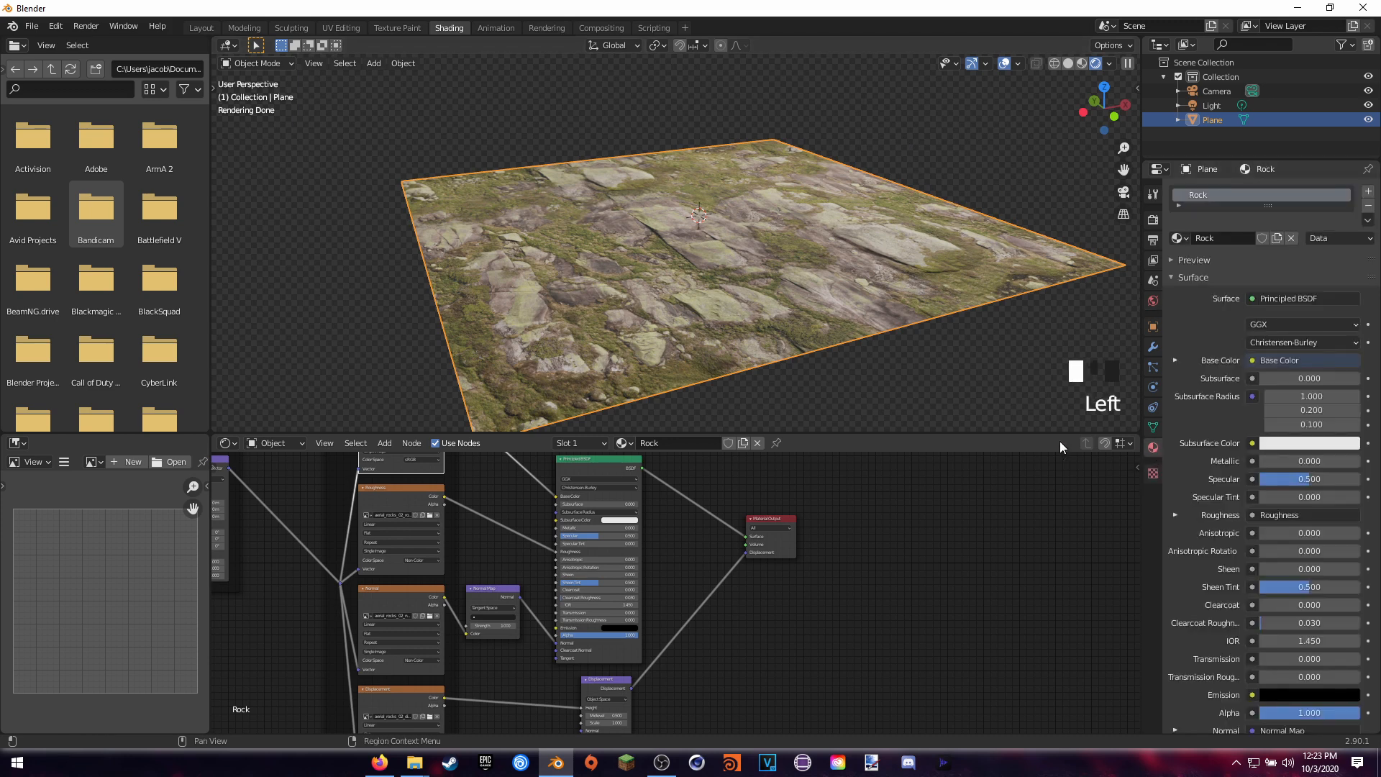
scroll(1211, 338, down, 8)
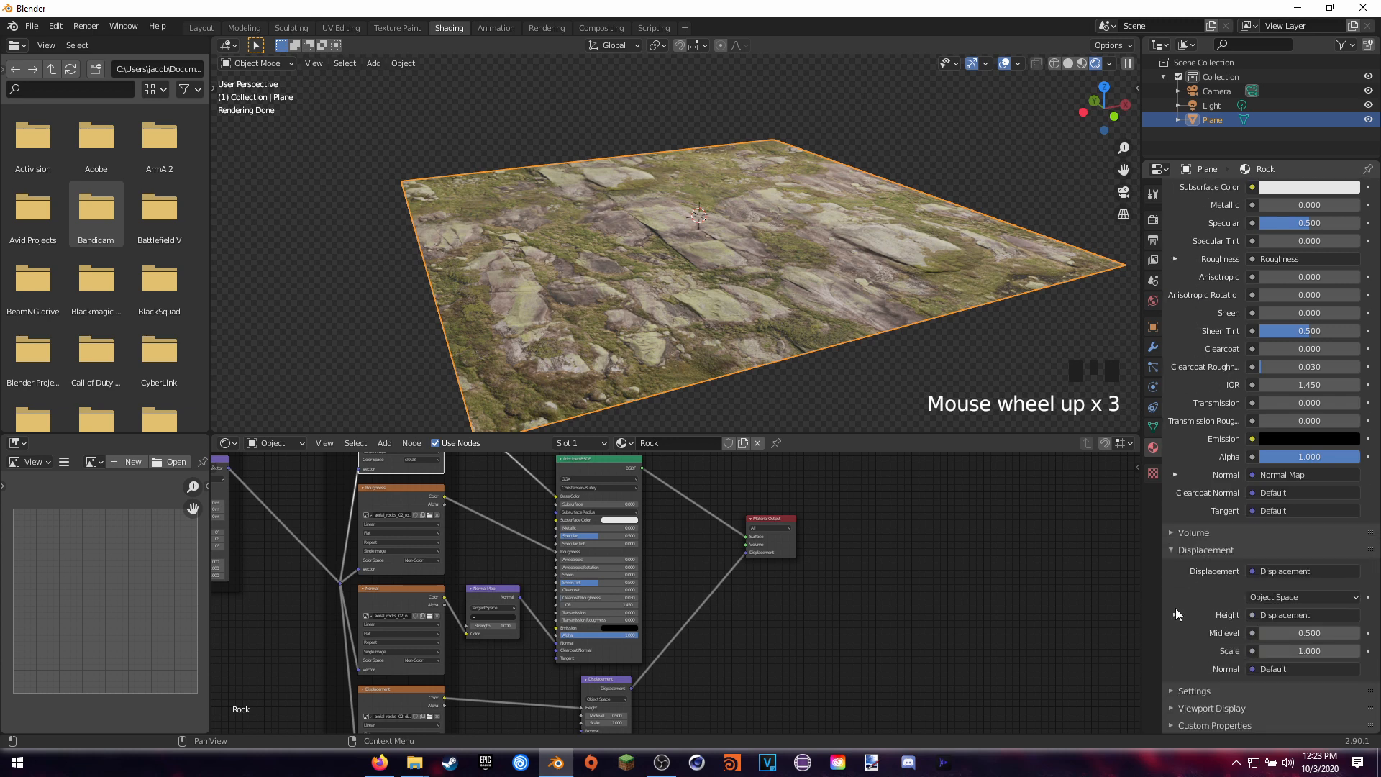
click(1173, 690)
scroll(1188, 623, down, 3)
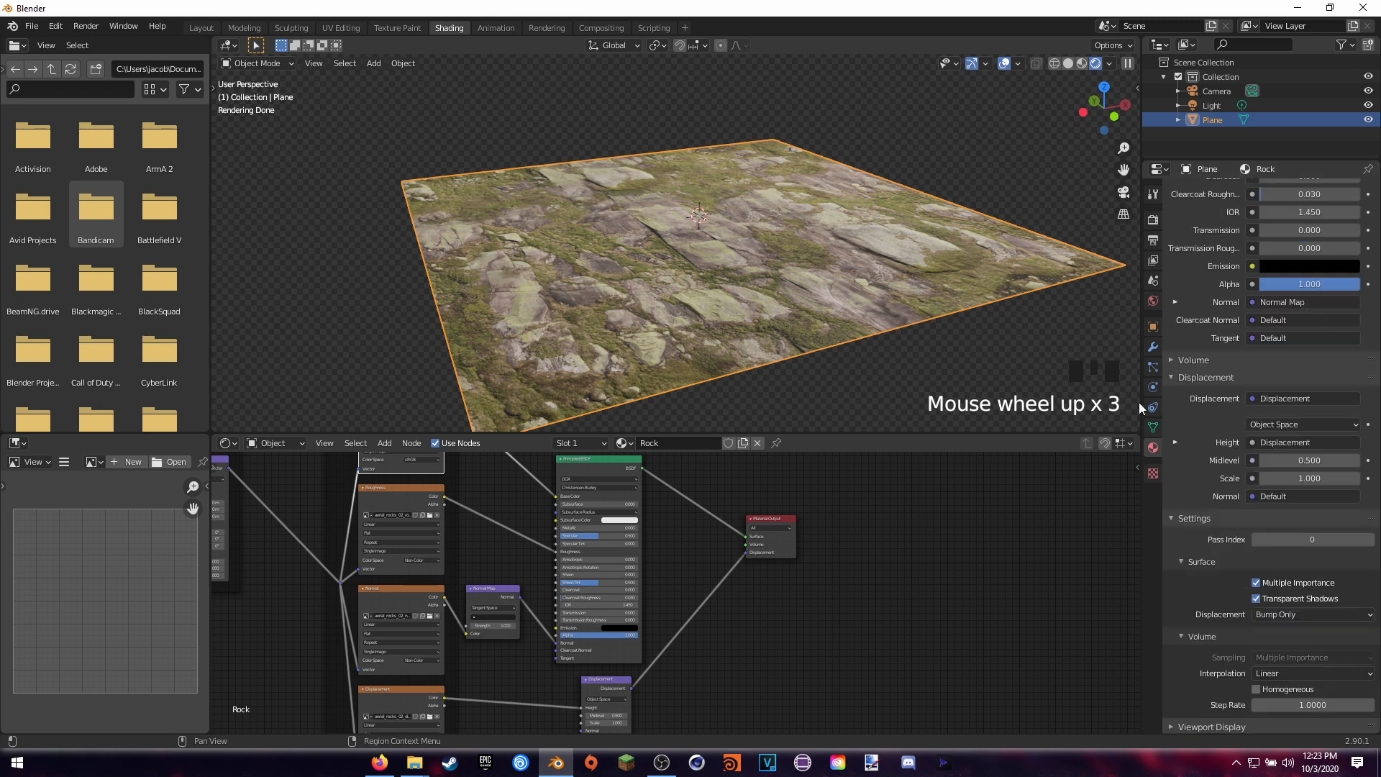
click(1272, 618)
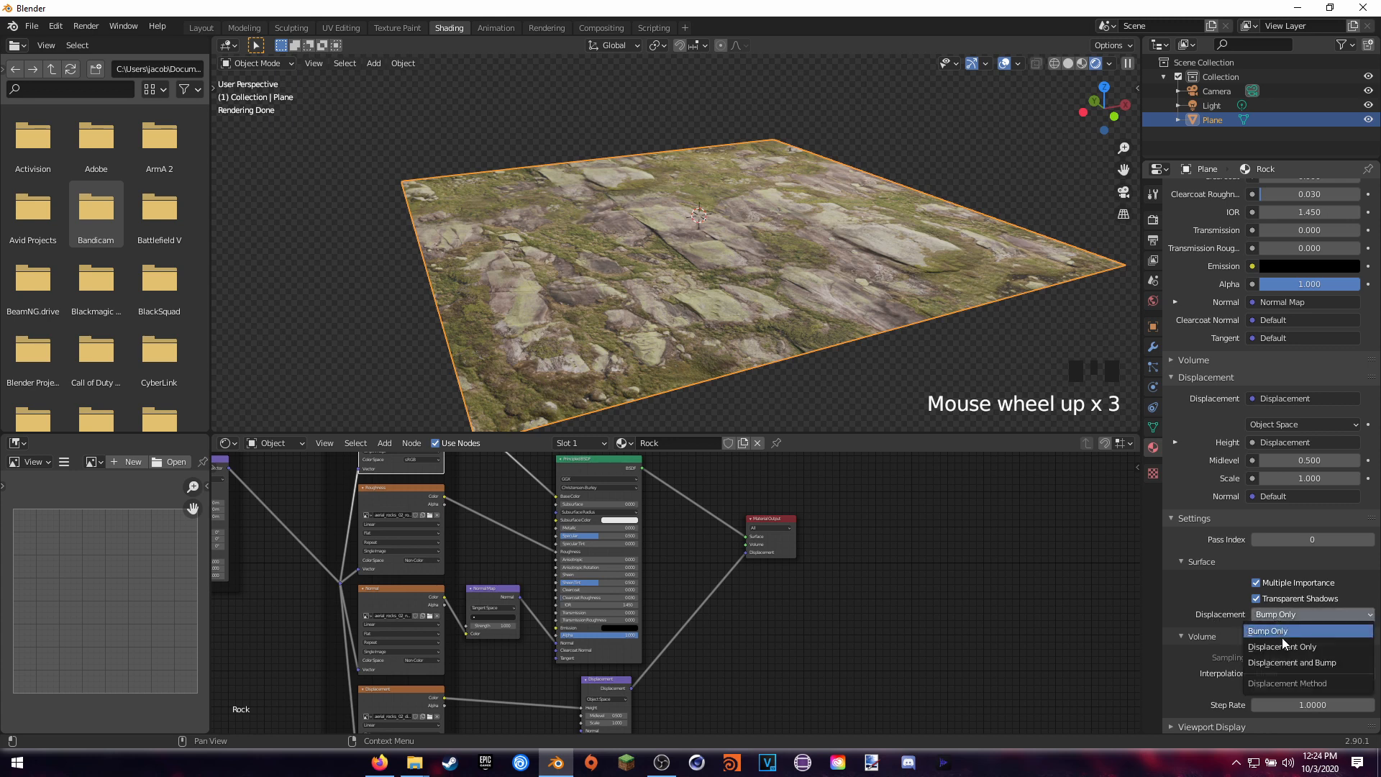
click(1278, 645)
middle_drag(822, 357, 881, 311)
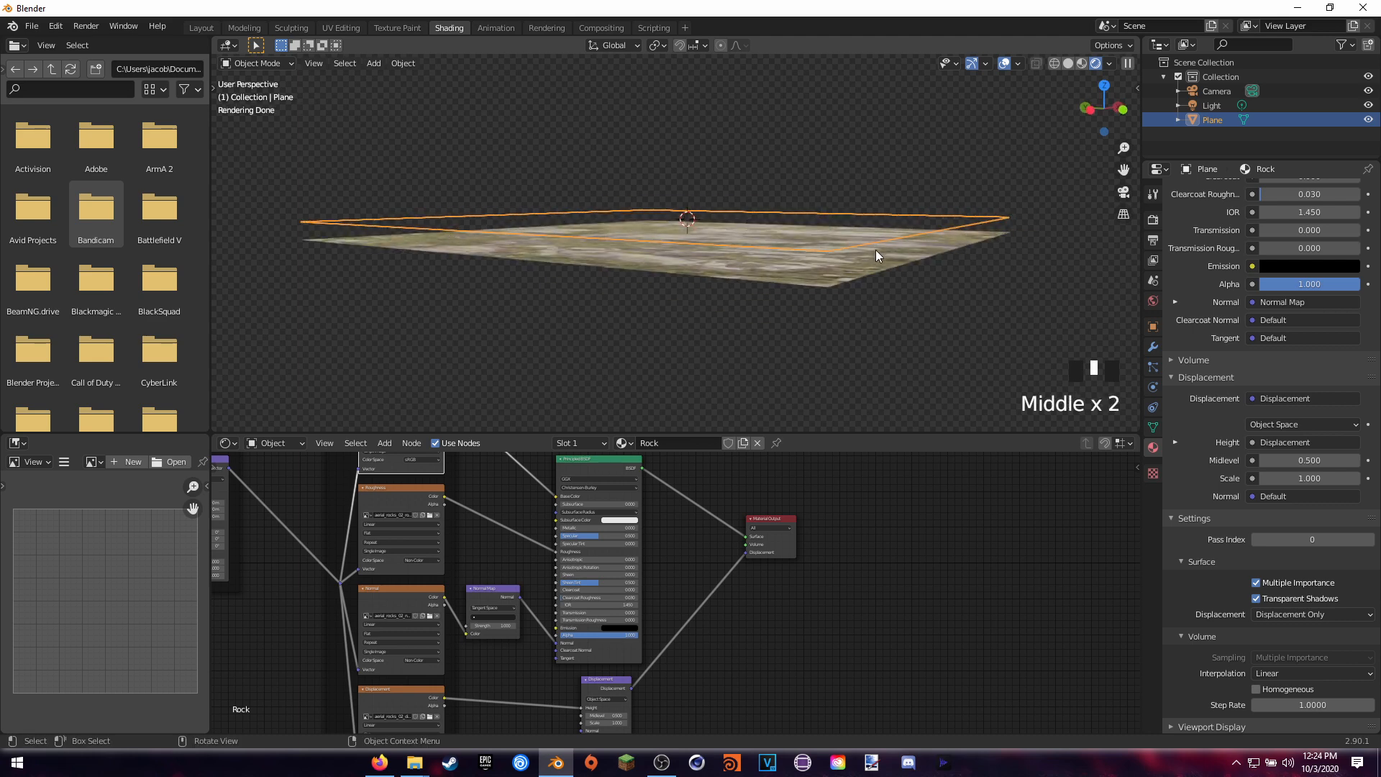
middle_drag(985, 216, 925, 212)
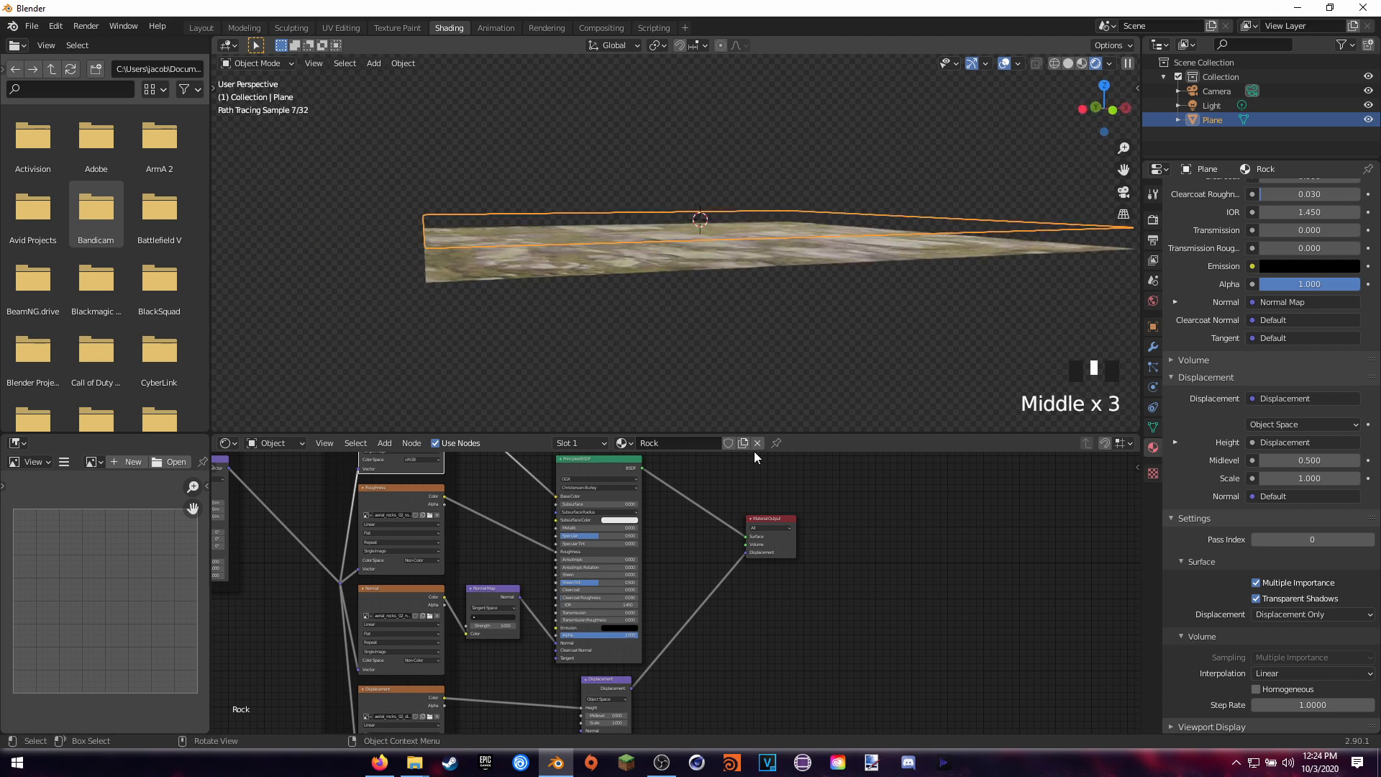
shift+middle_drag(709, 404, 703, 402)
middle_drag(661, 559, 614, 533)
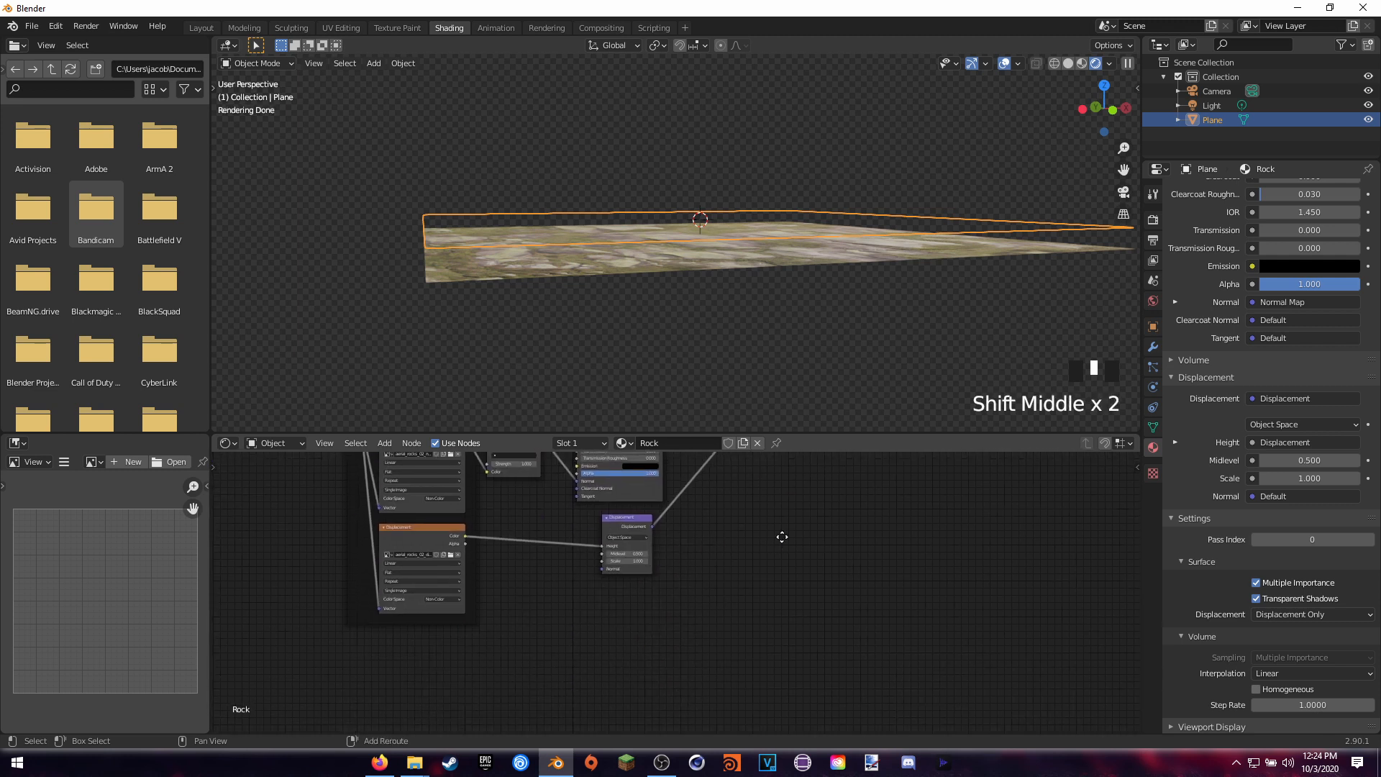
shift+middle_drag(780, 533, 809, 620)
middle_drag(732, 257, 753, 271)
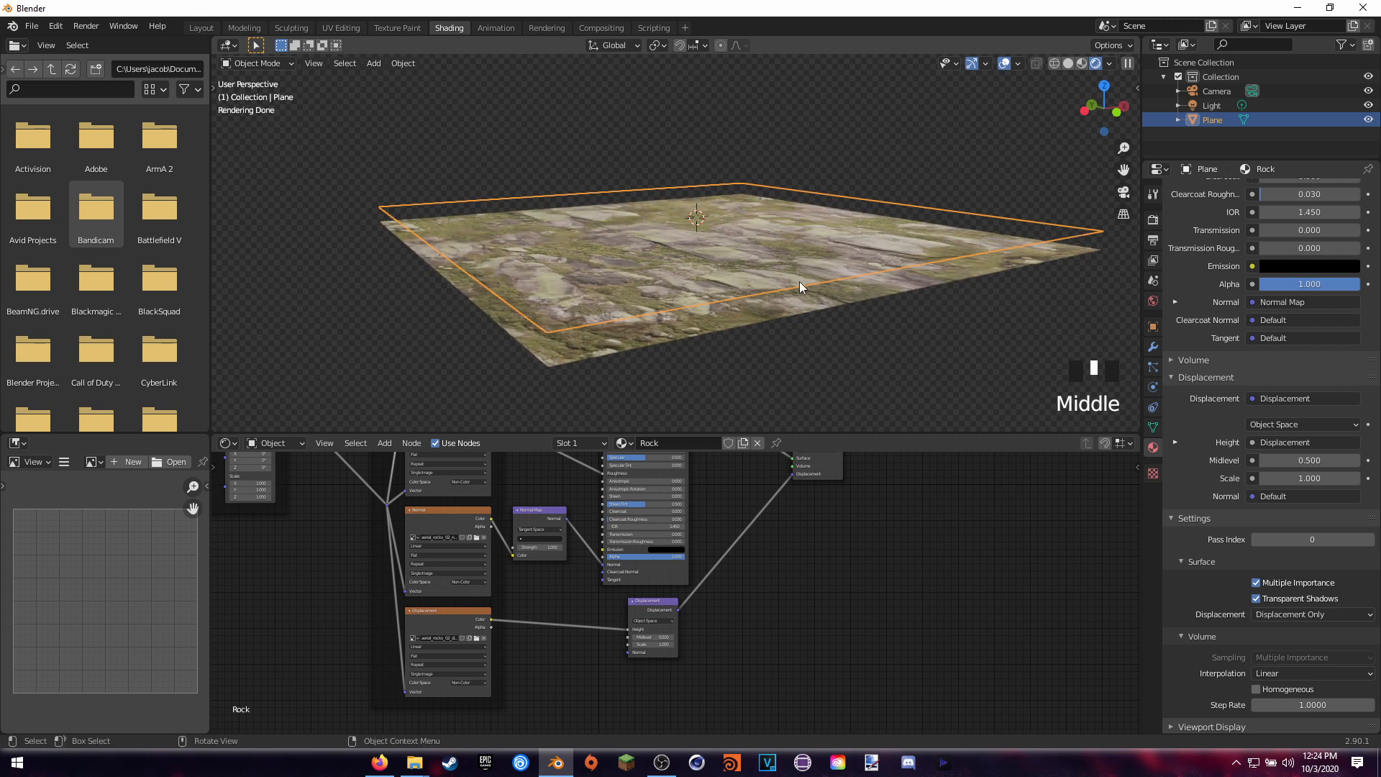
Add a Subdivision Surface modifier to the plane and switch it to Simple subdivision.
double_click(1003, 420)
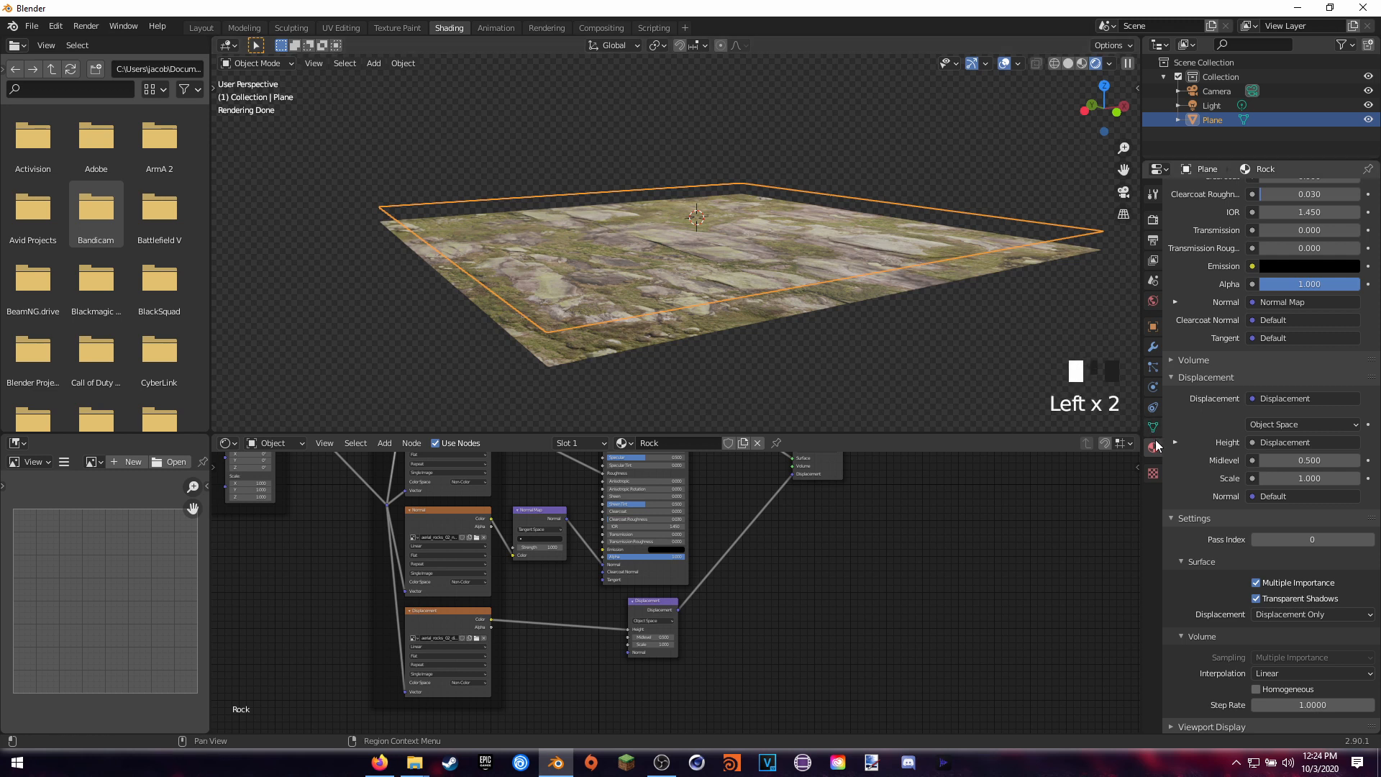
click(1154, 348)
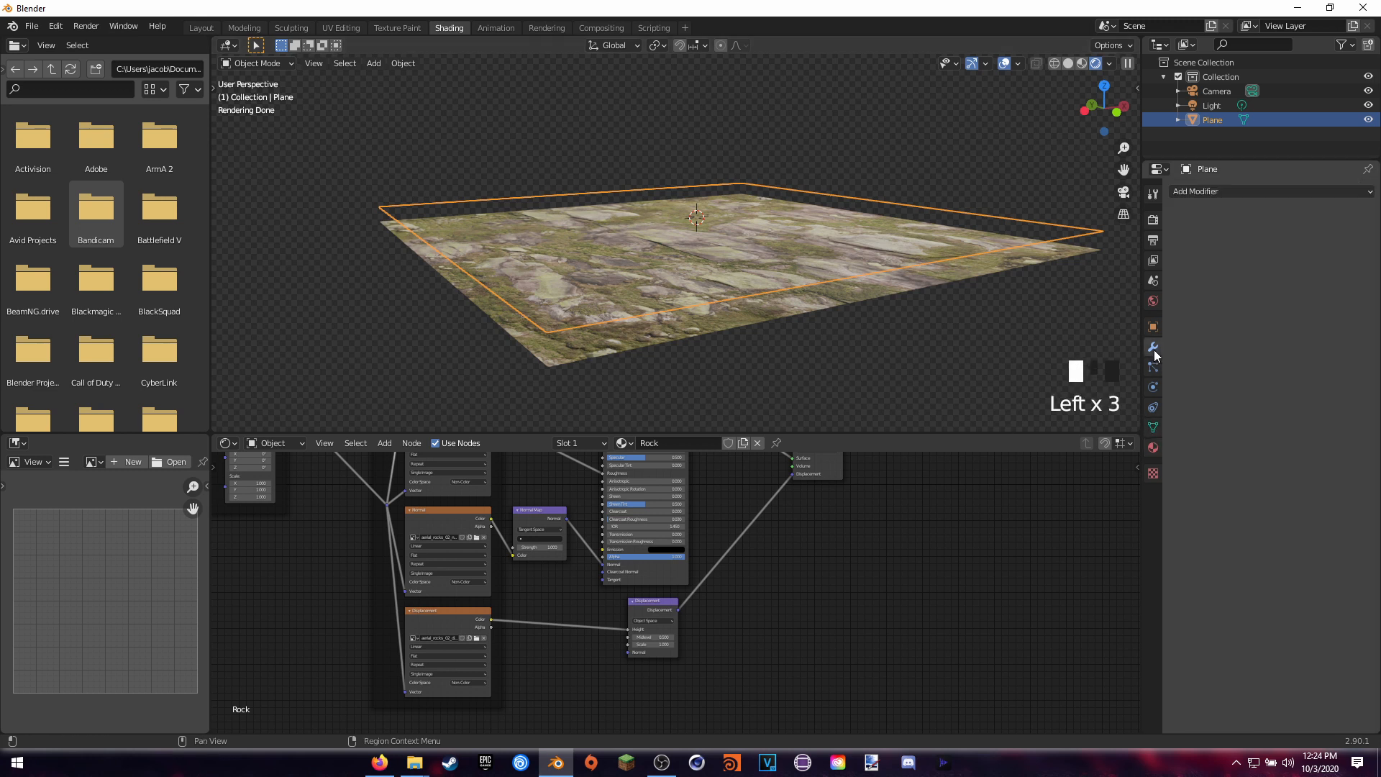
click(1210, 192)
click(1111, 430)
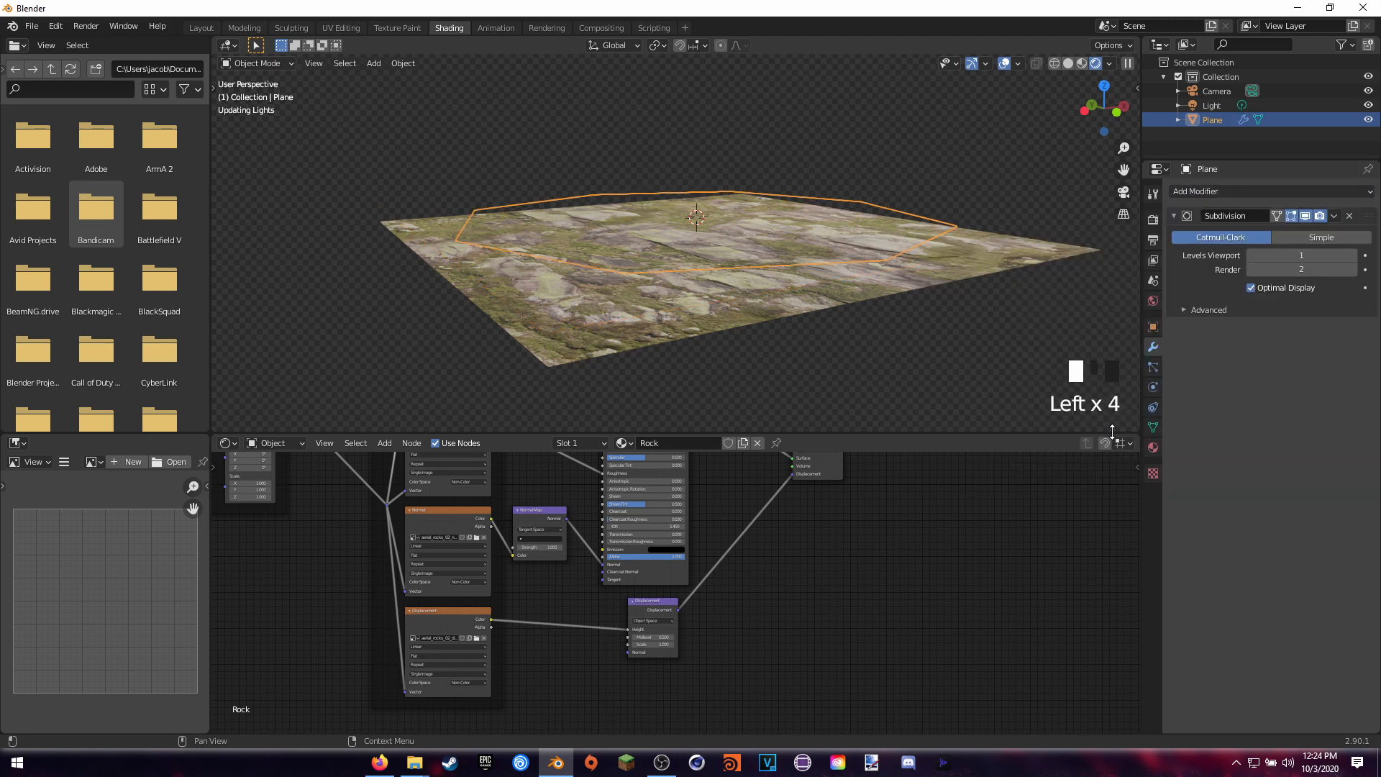
middle_drag(915, 294, 888, 316)
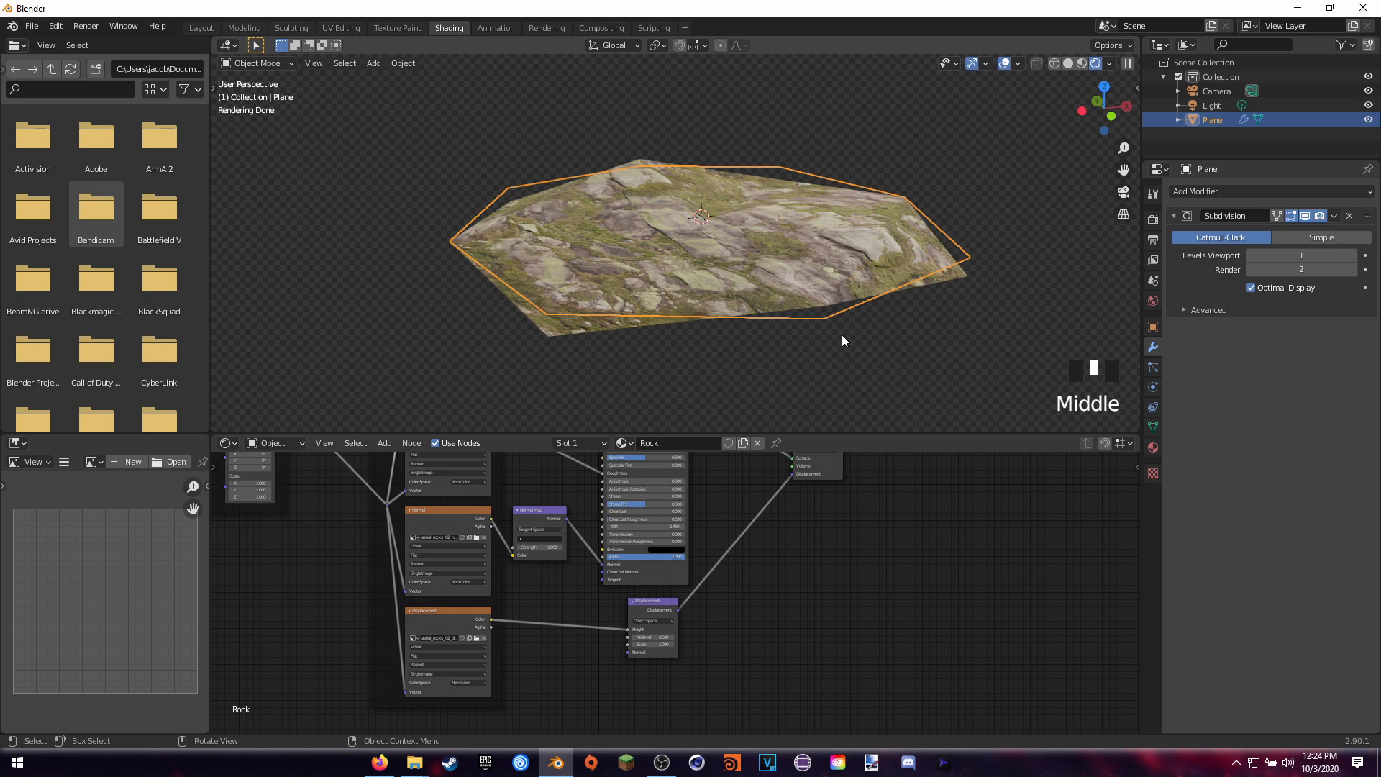
click(1283, 239)
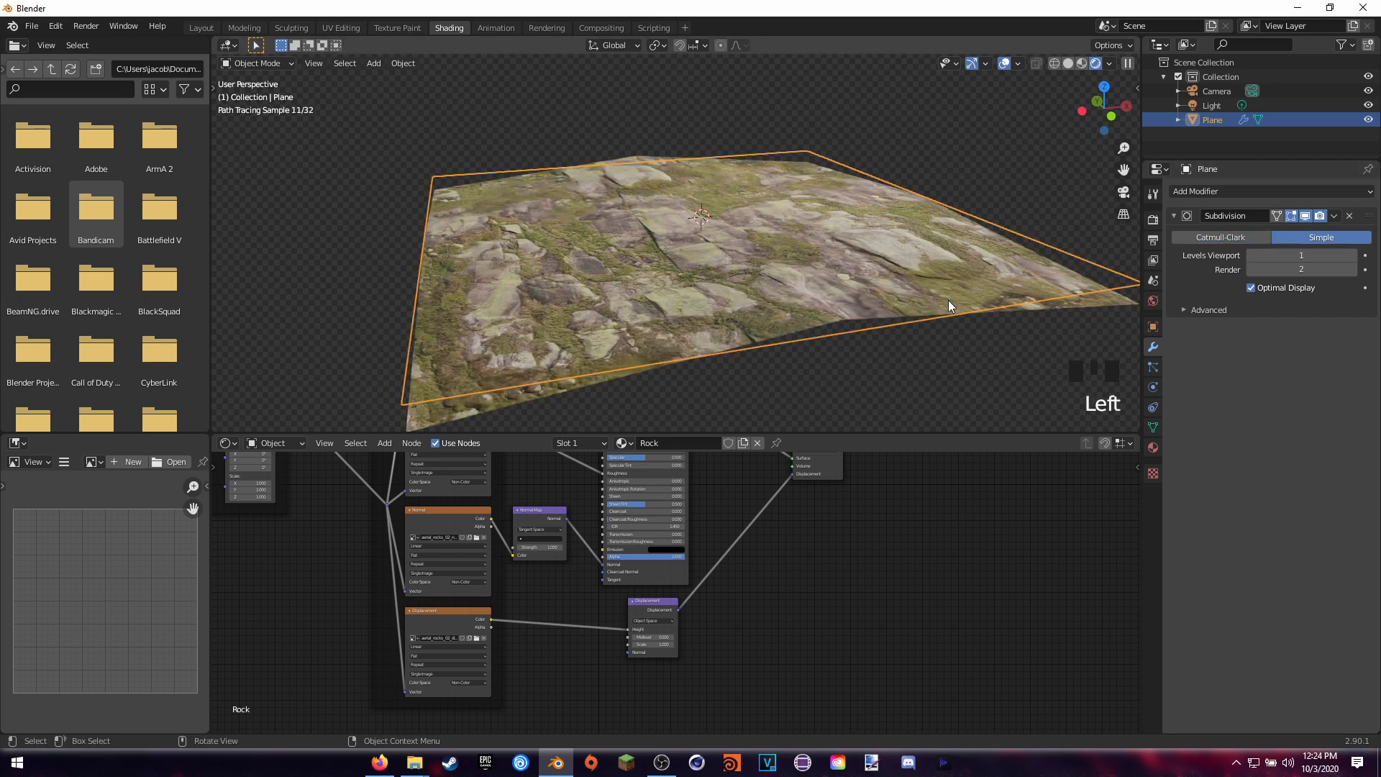
middle_drag(859, 310, 864, 309)
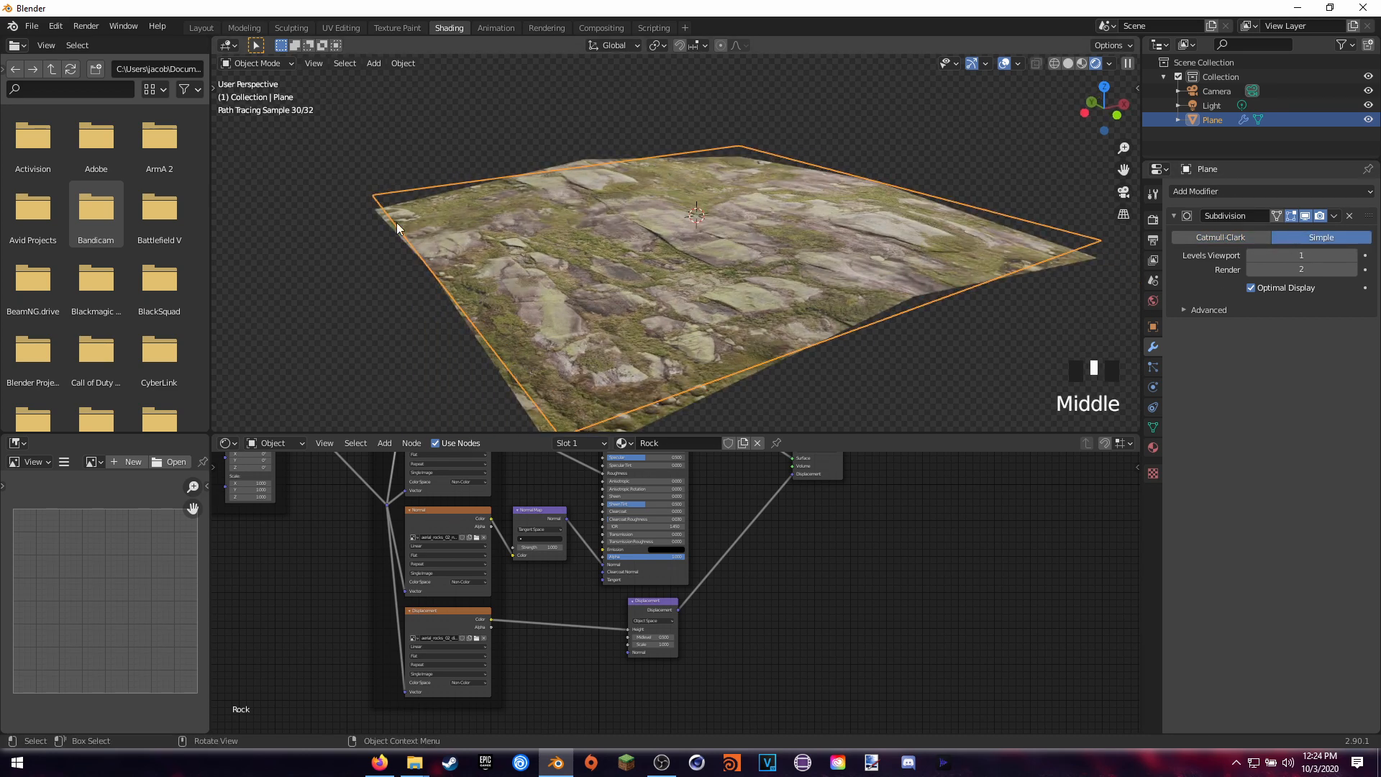
Raise the modifier's viewport subdivision level to 5 and inspect the displaced rock surface.
click(1354, 257)
click(1354, 258)
click(1354, 258)
click(1354, 258)
mouse_move(770, 329)
middle_down()
mouse_move(868, 326)
mouse_move(766, 333)
middle_up()
scroll(719, 337, up, 3)
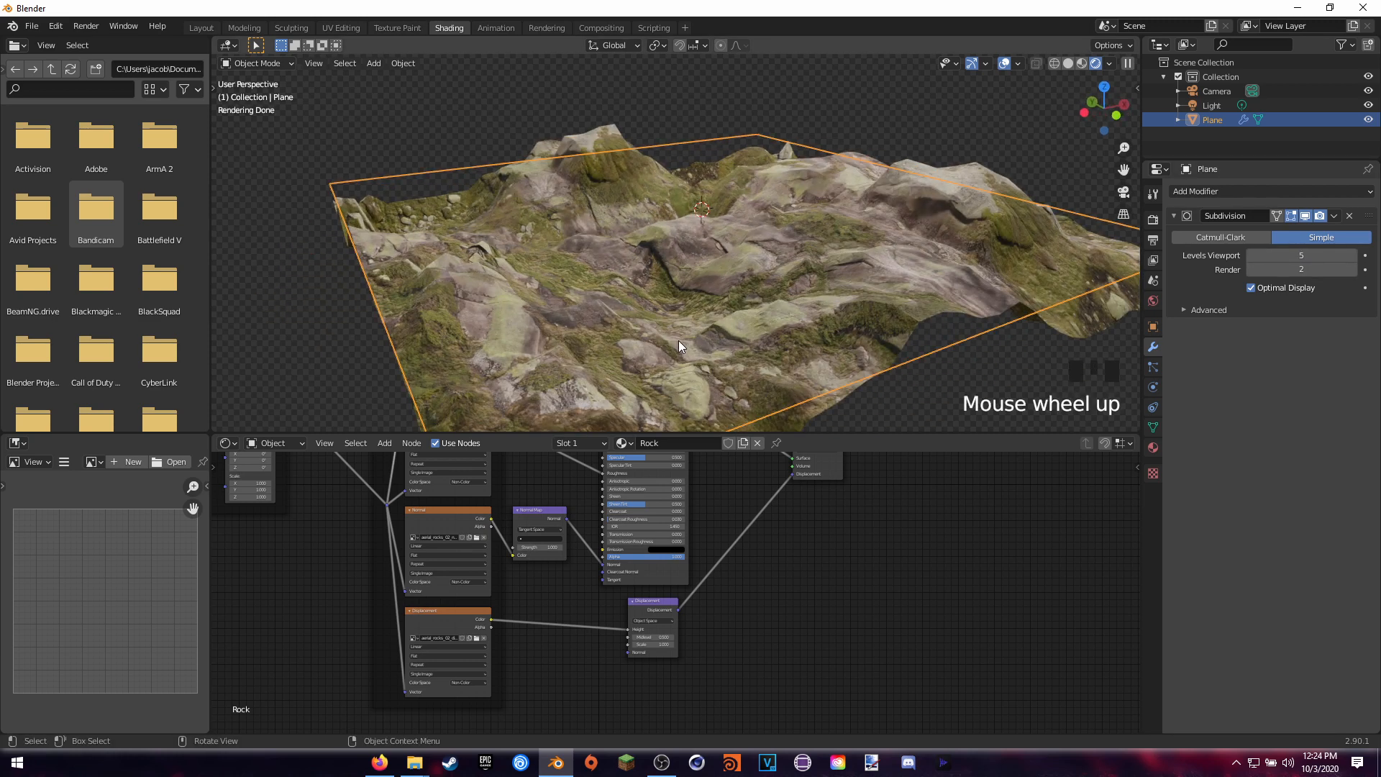
middle_drag(679, 339, 1107, 269)
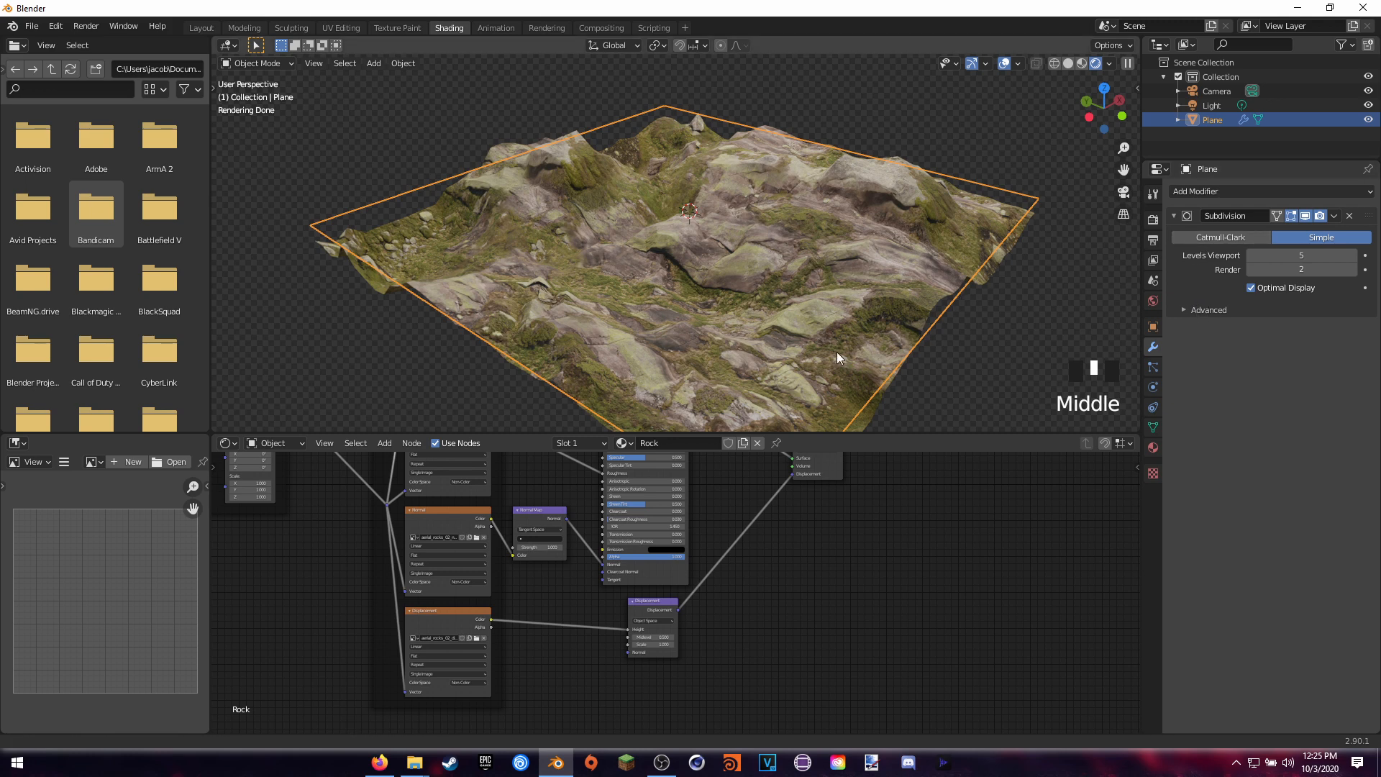
shift+middle_drag(836, 351, 823, 302)
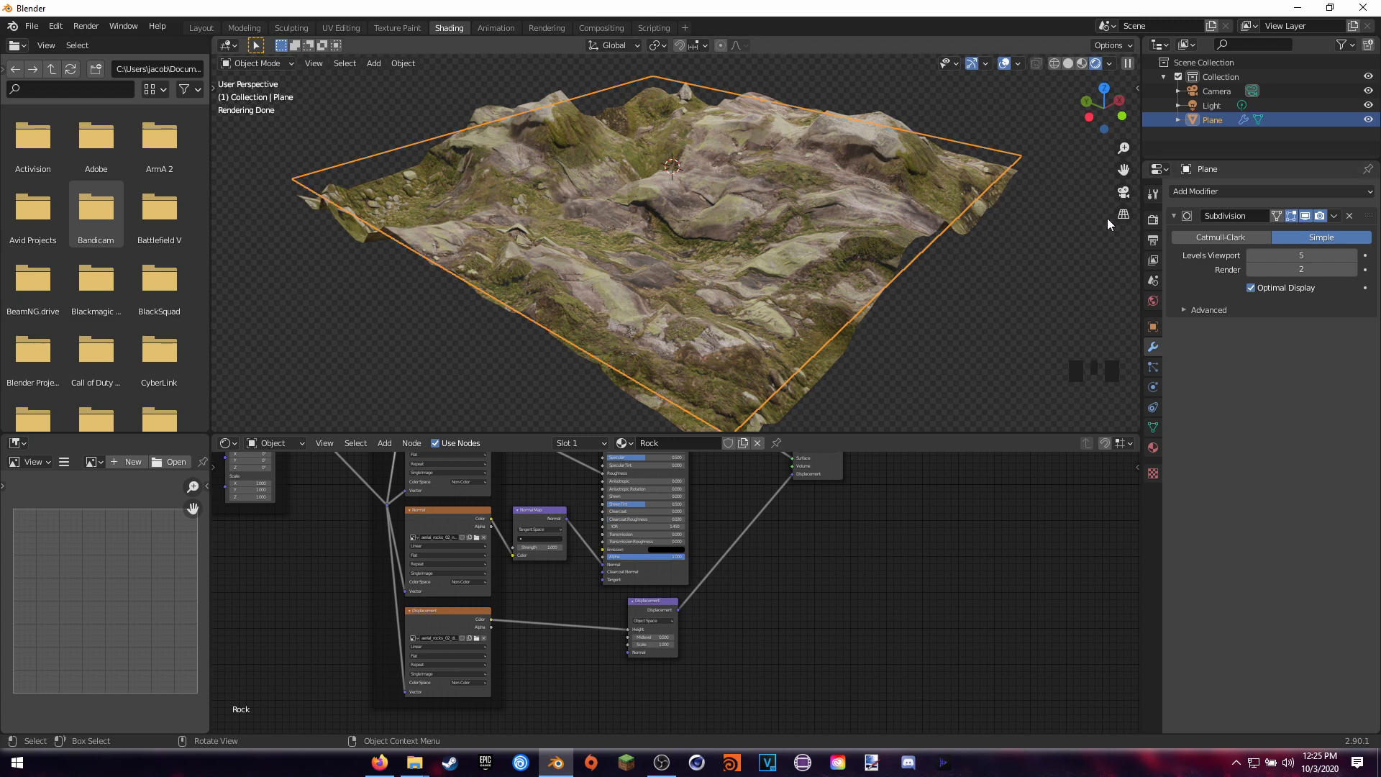
Set the Cycles feature set to Experimental.
click(1153, 219)
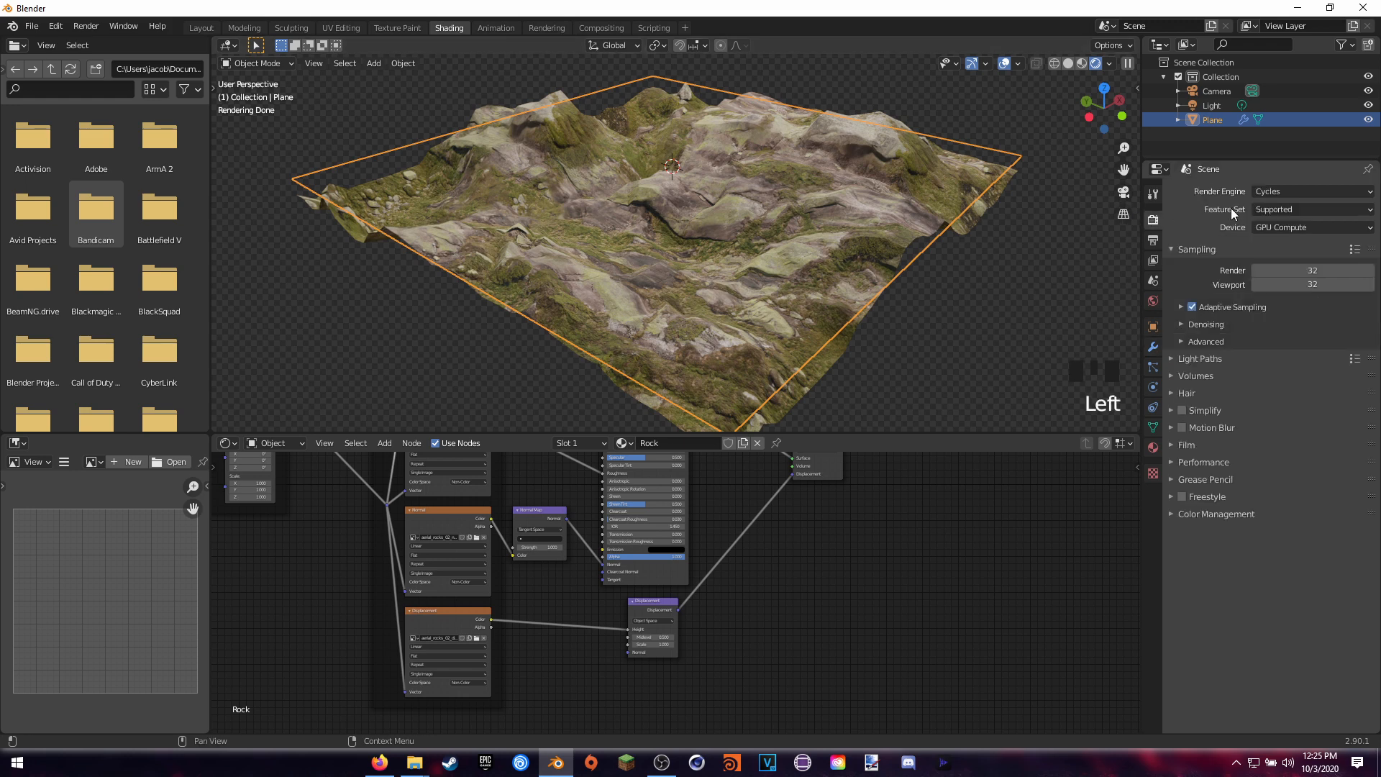
click(1278, 209)
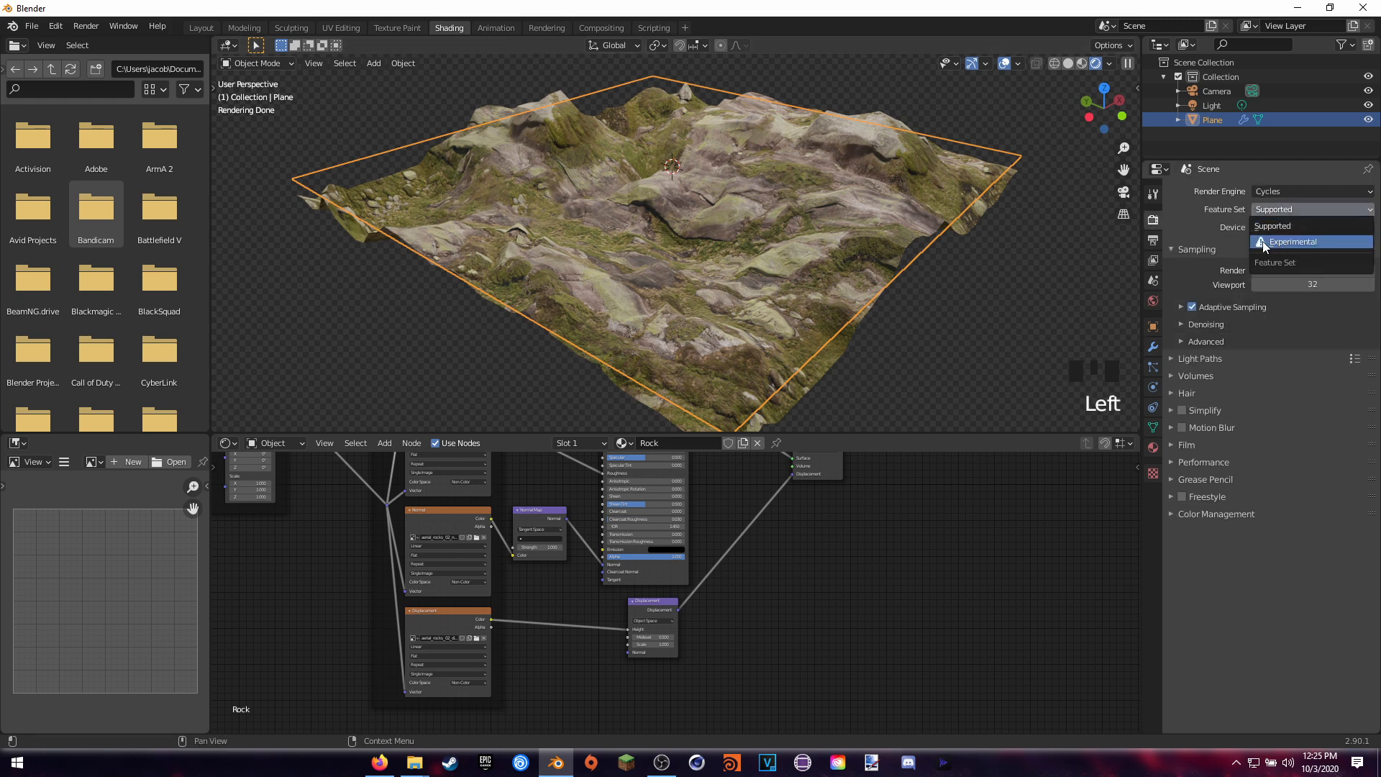
click(1287, 242)
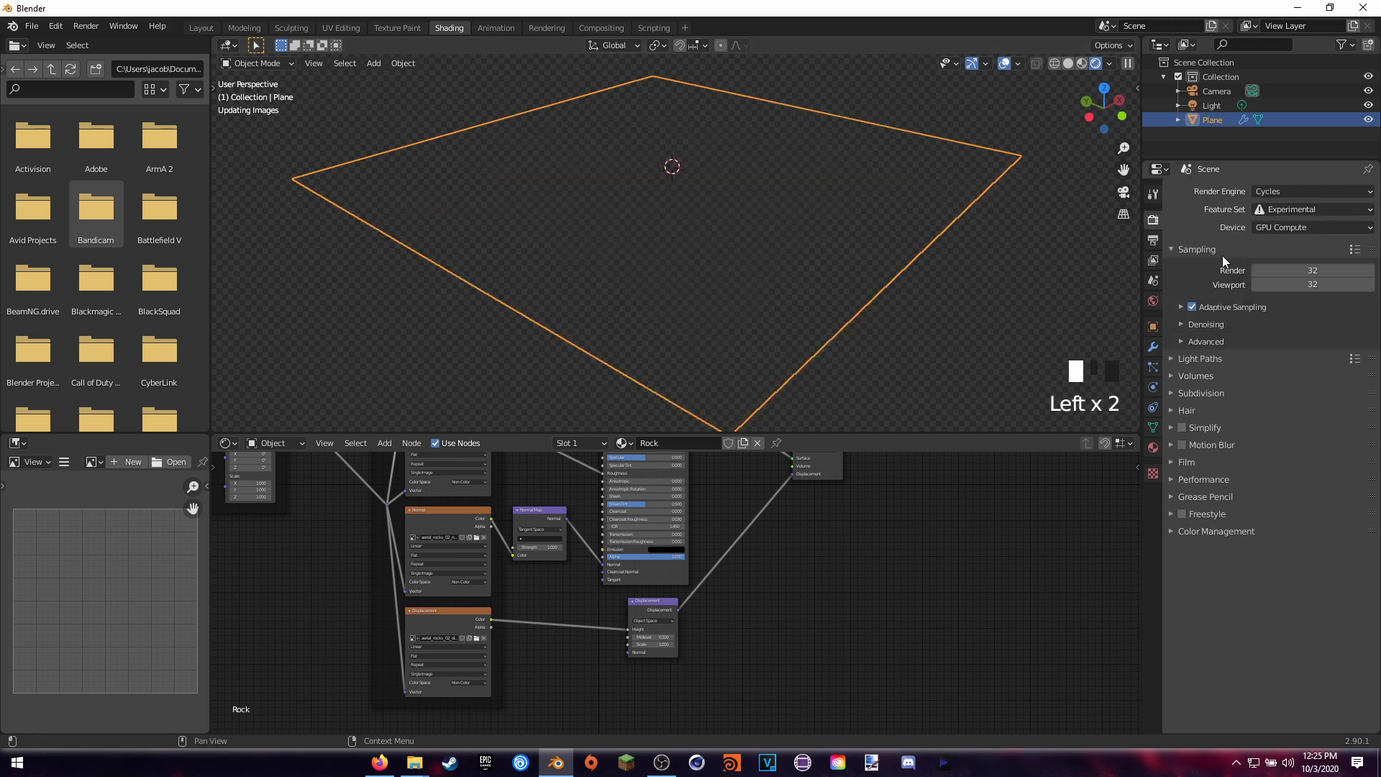
Enable Adaptive Subdivision on the plane's Subdivision modifier and inspect the rock detail up close.
click(1154, 346)
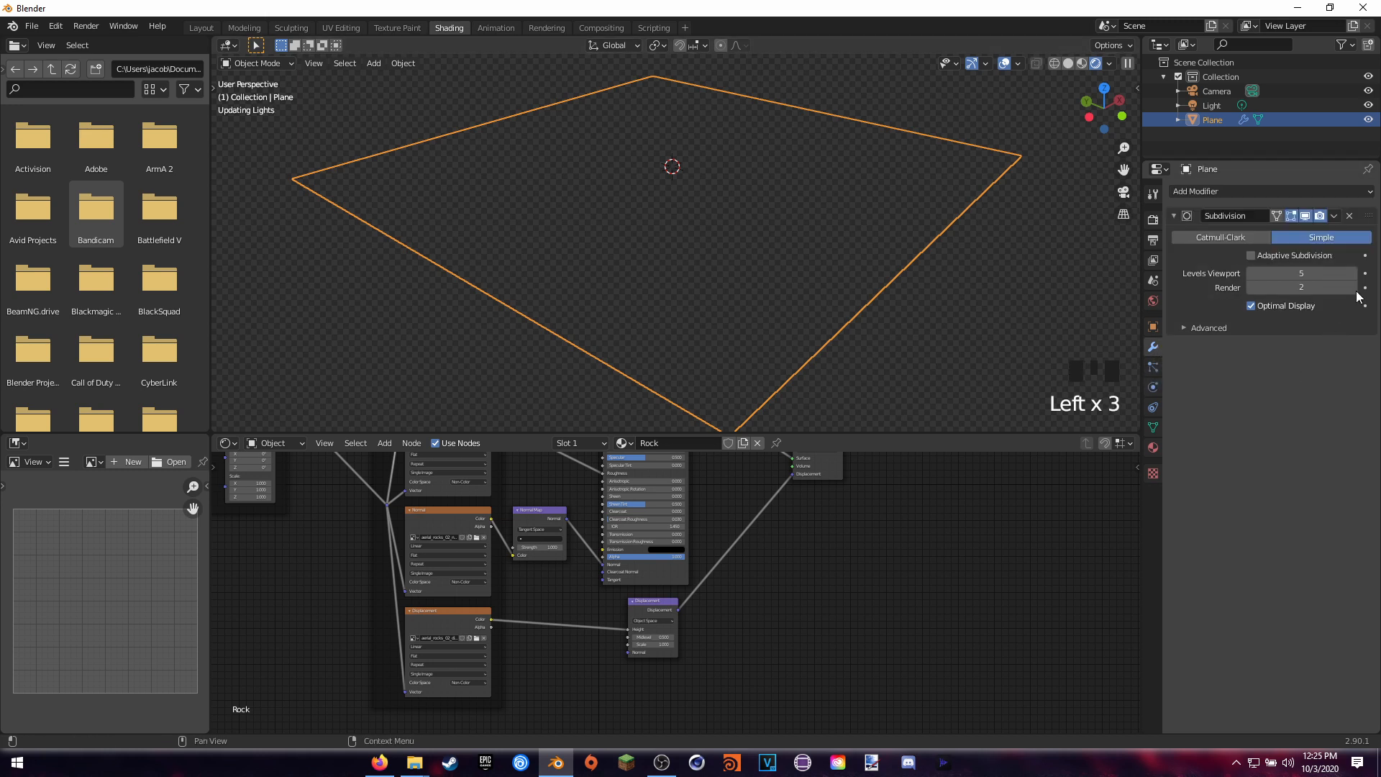
click(1251, 255)
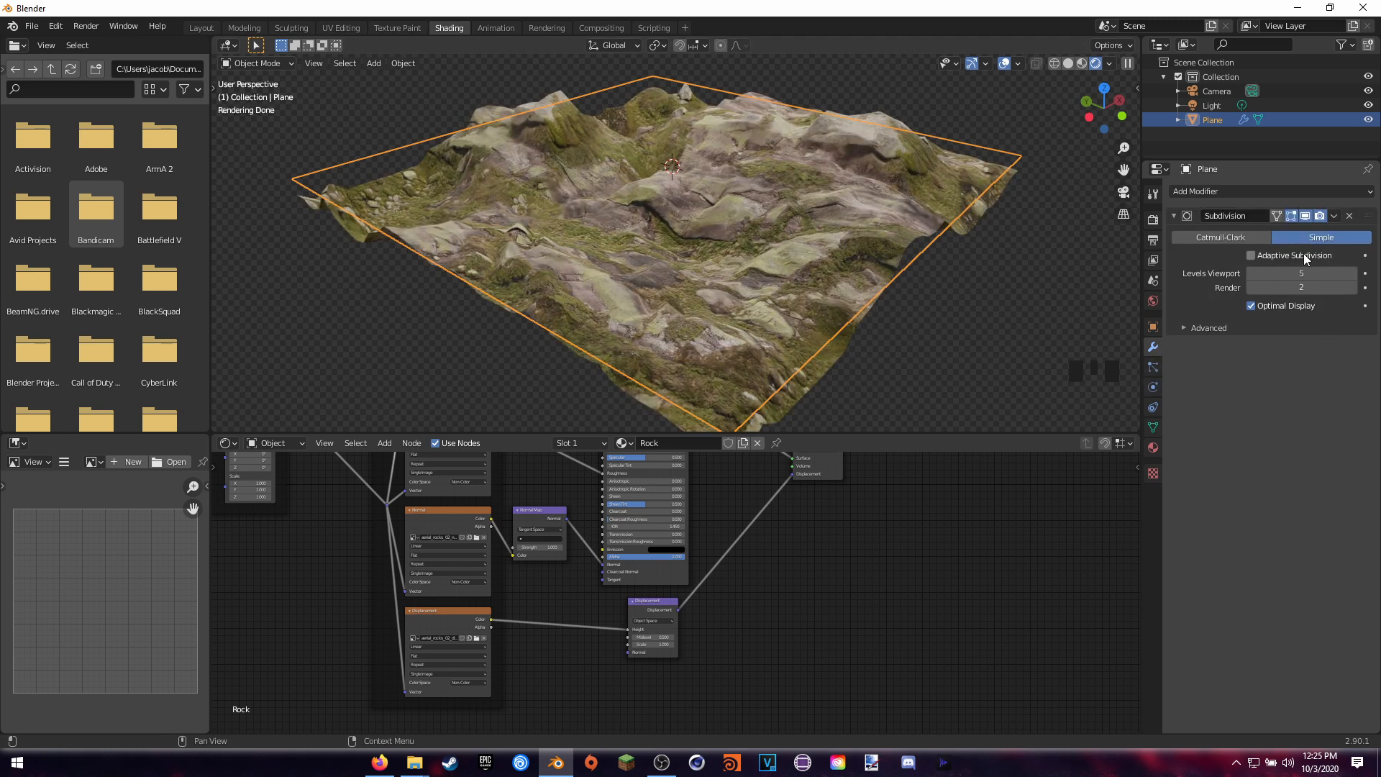
middle_drag(1057, 277, 925, 286)
scroll(918, 287, up, 4)
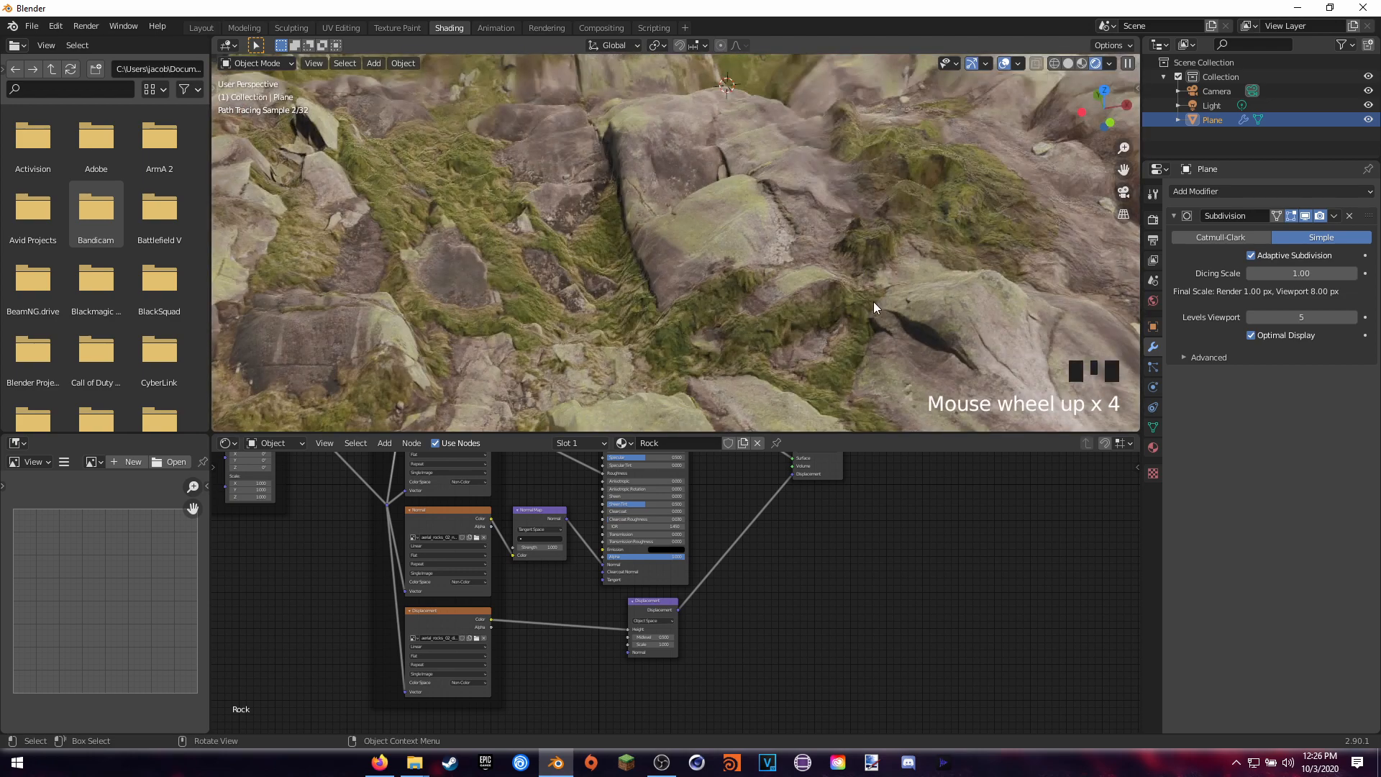
middle_drag(832, 316, 905, 292)
scroll(870, 301, up, 2)
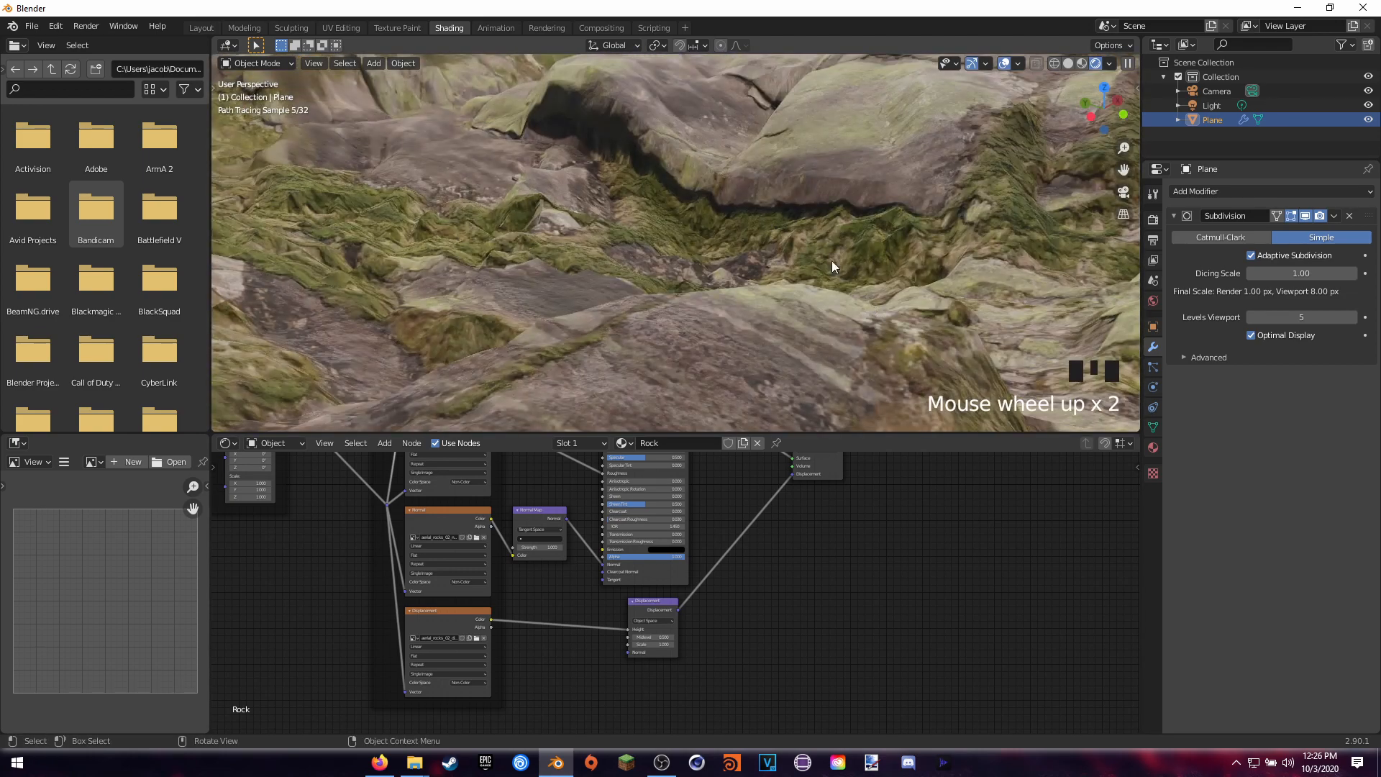
shift+middle_drag(832, 261, 801, 273)
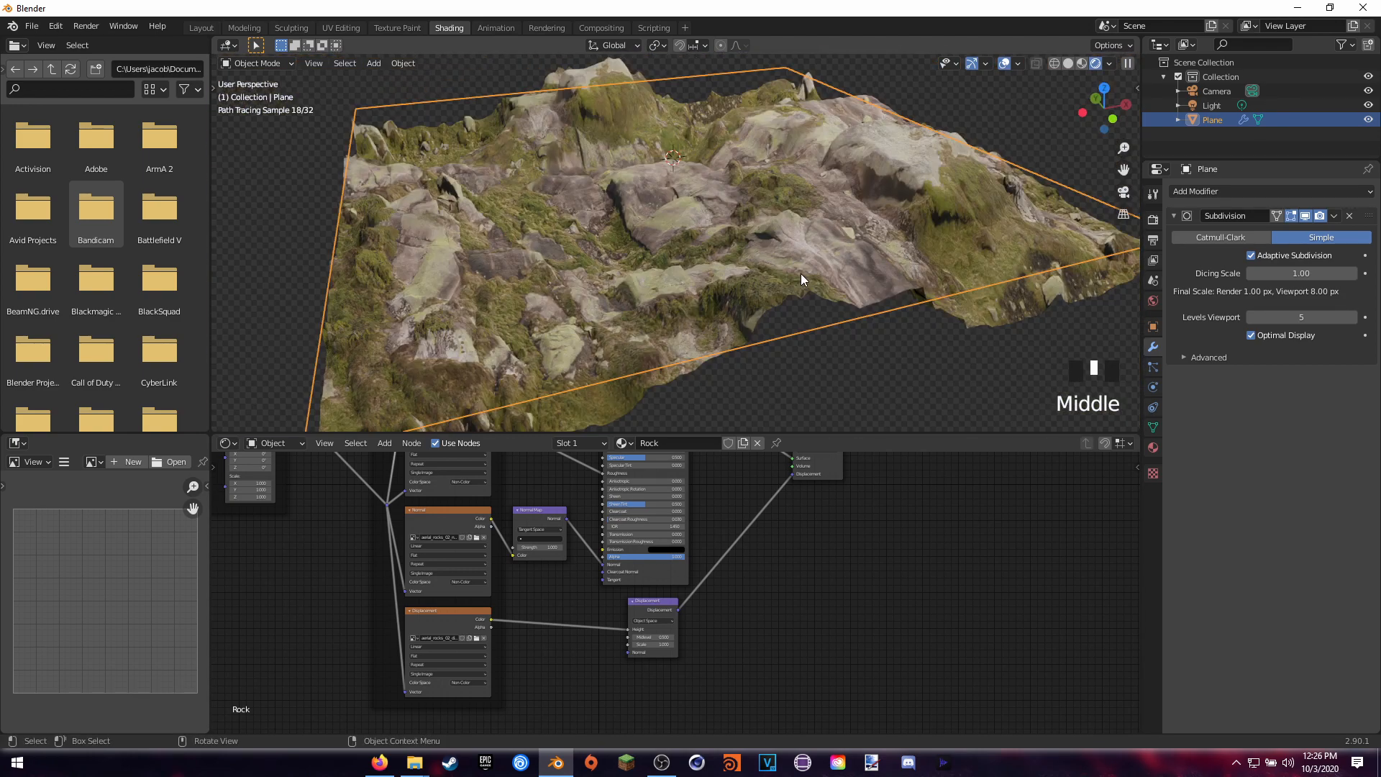
middle_drag(807, 184, 770, 275)
Set the Scale of the Rock material's Displacement node to 0.400.
scroll(785, 645, up, 6)
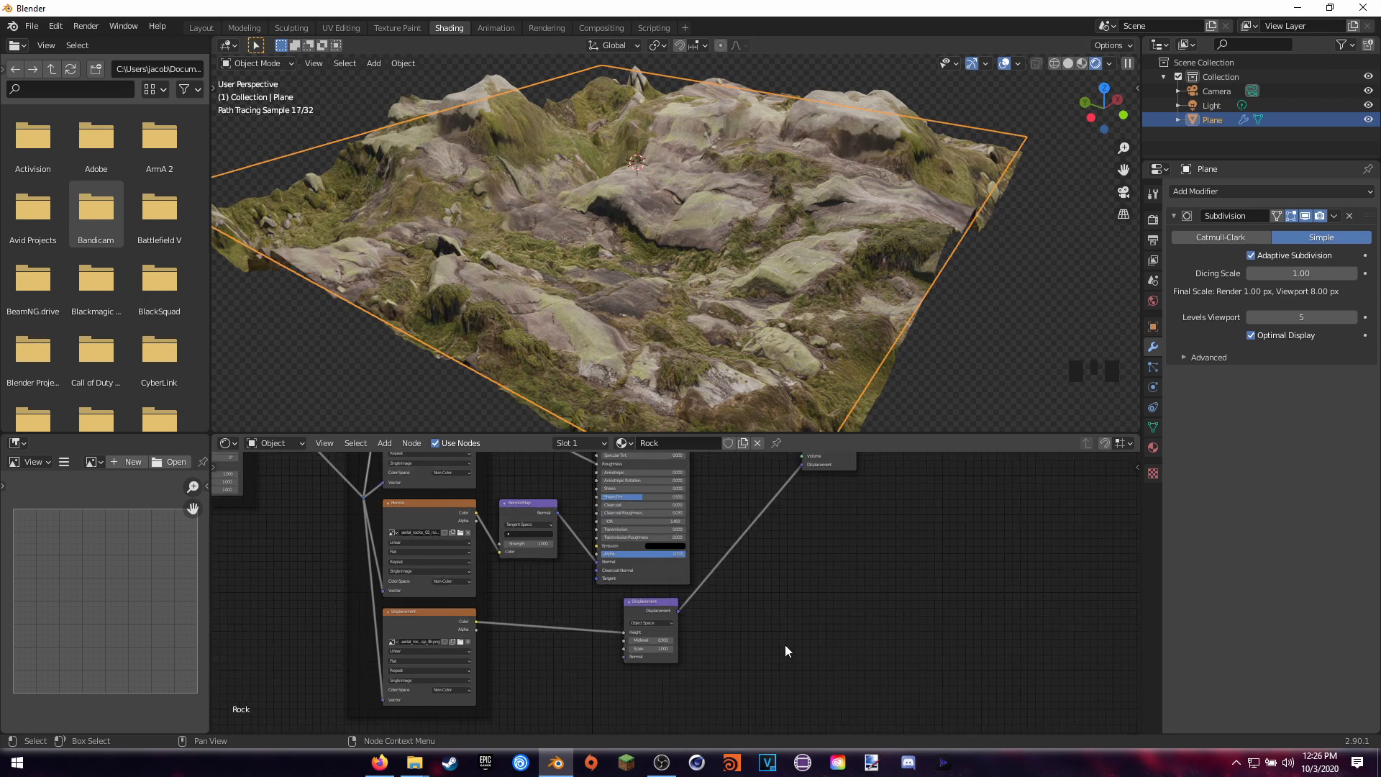
middle_drag(743, 657, 750, 591)
scroll(776, 562, up, 10)
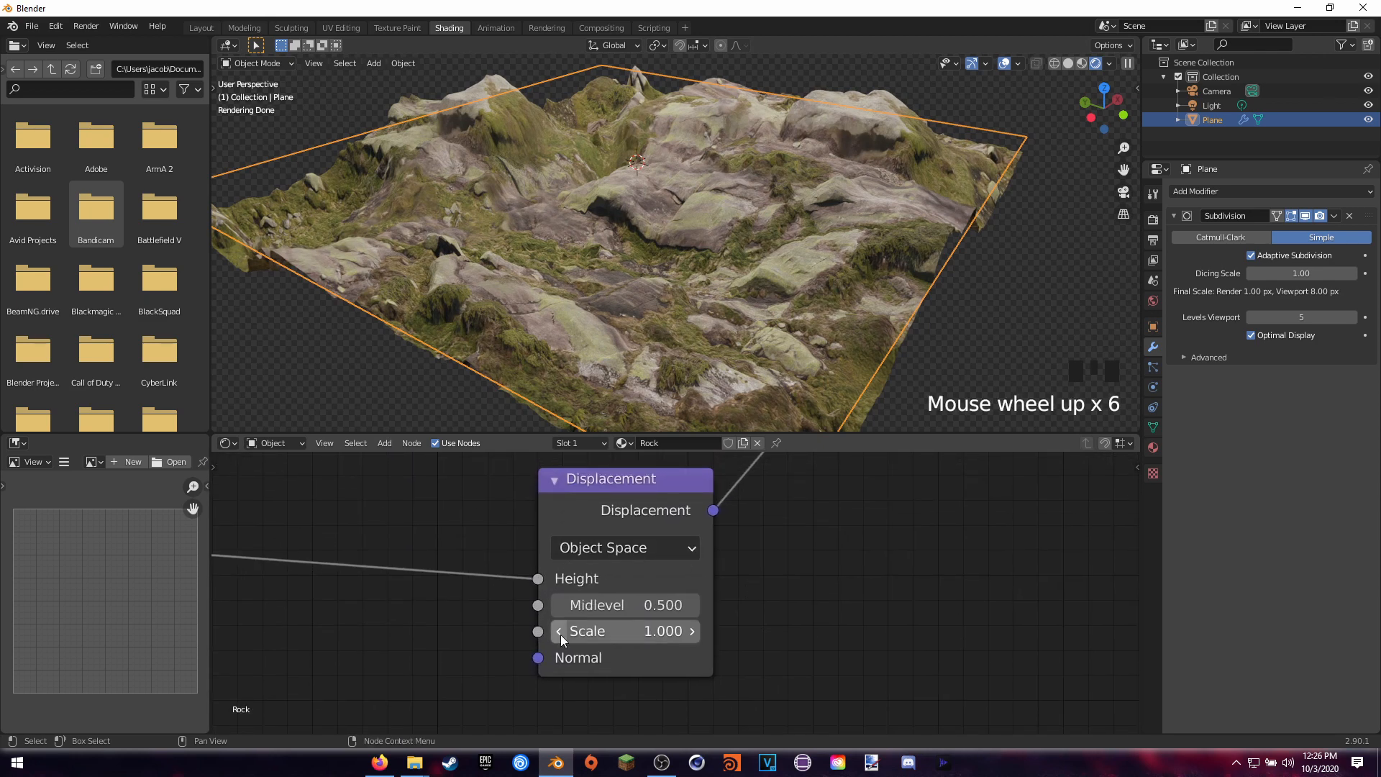
double_click(560, 633)
double_click(560, 634)
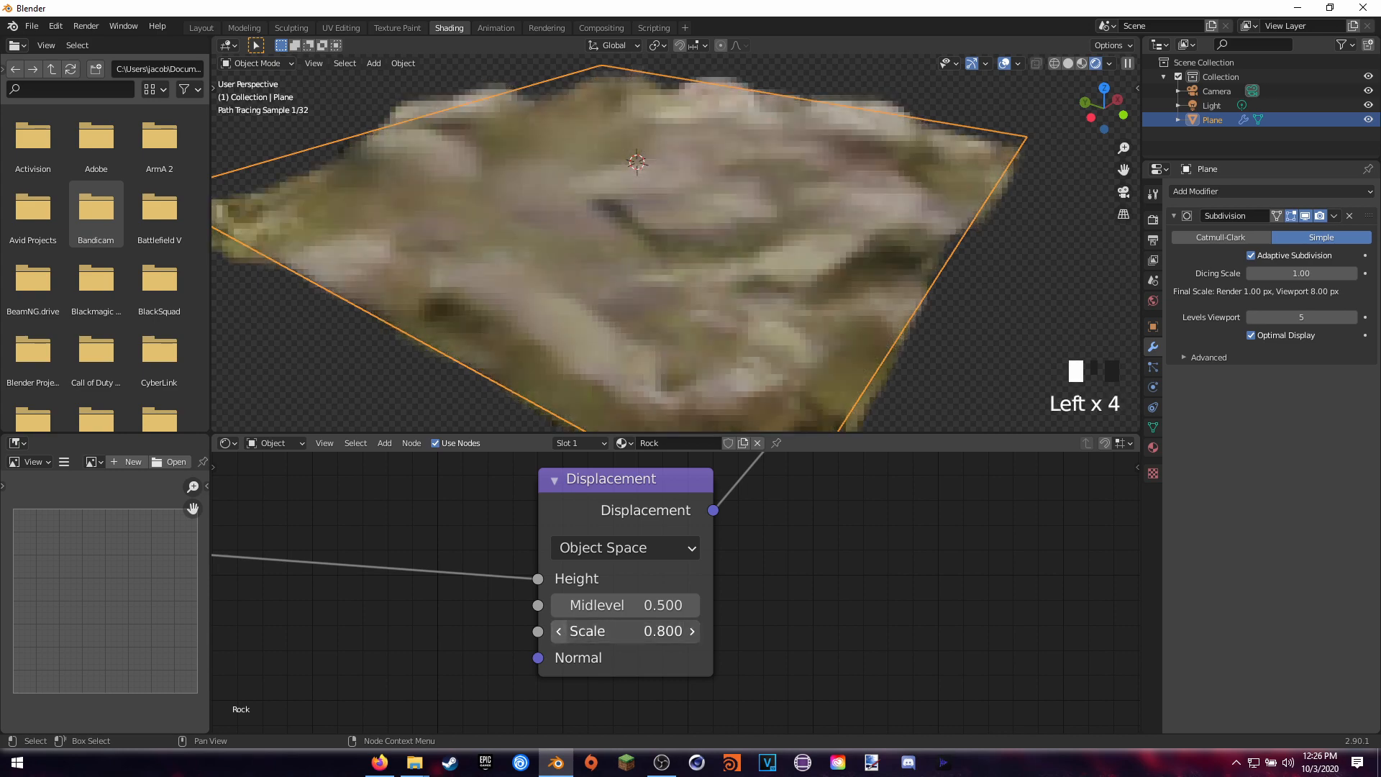
double_click(560, 633)
double_click(560, 633)
double_click(560, 633)
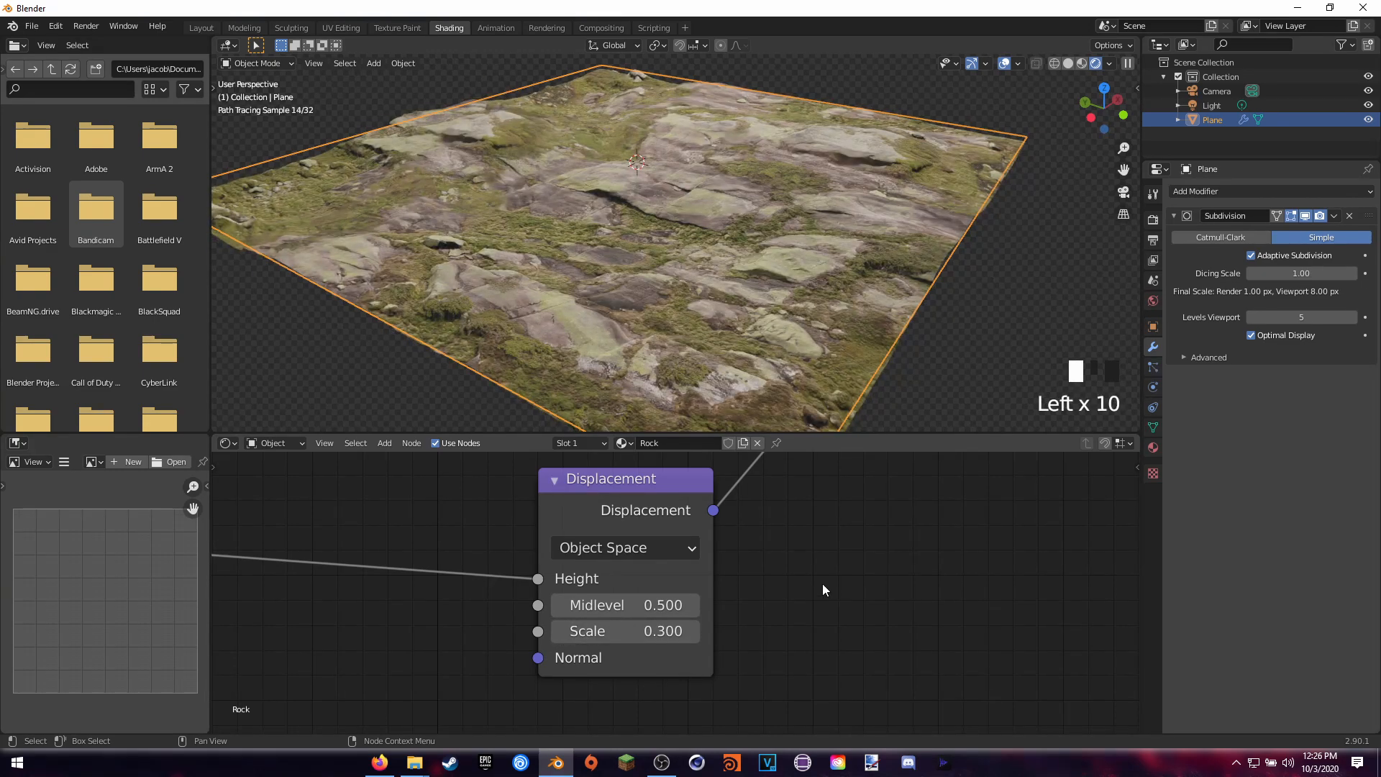
click(694, 631)
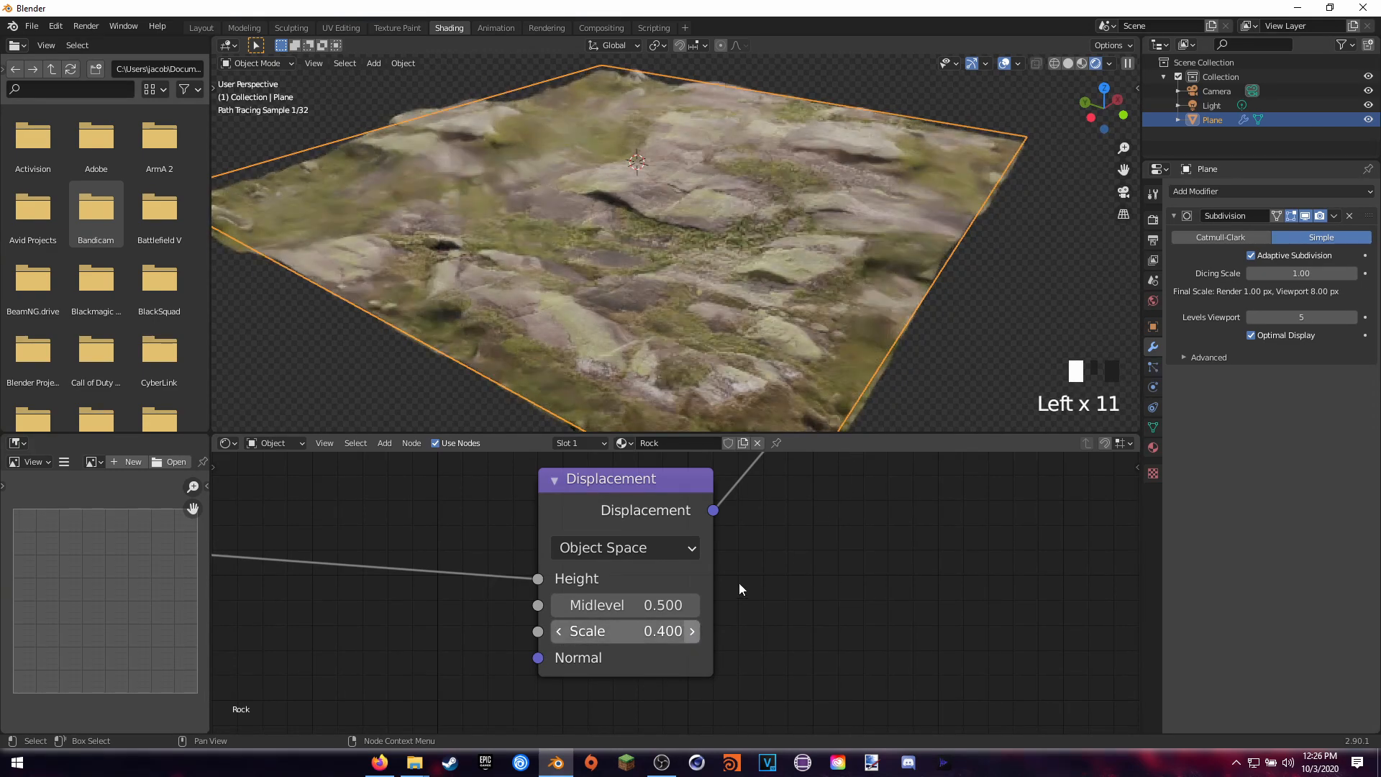
Render the scene and review the displaced rock plane from several angles.
middle_drag(840, 360, 882, 317)
key(F12)
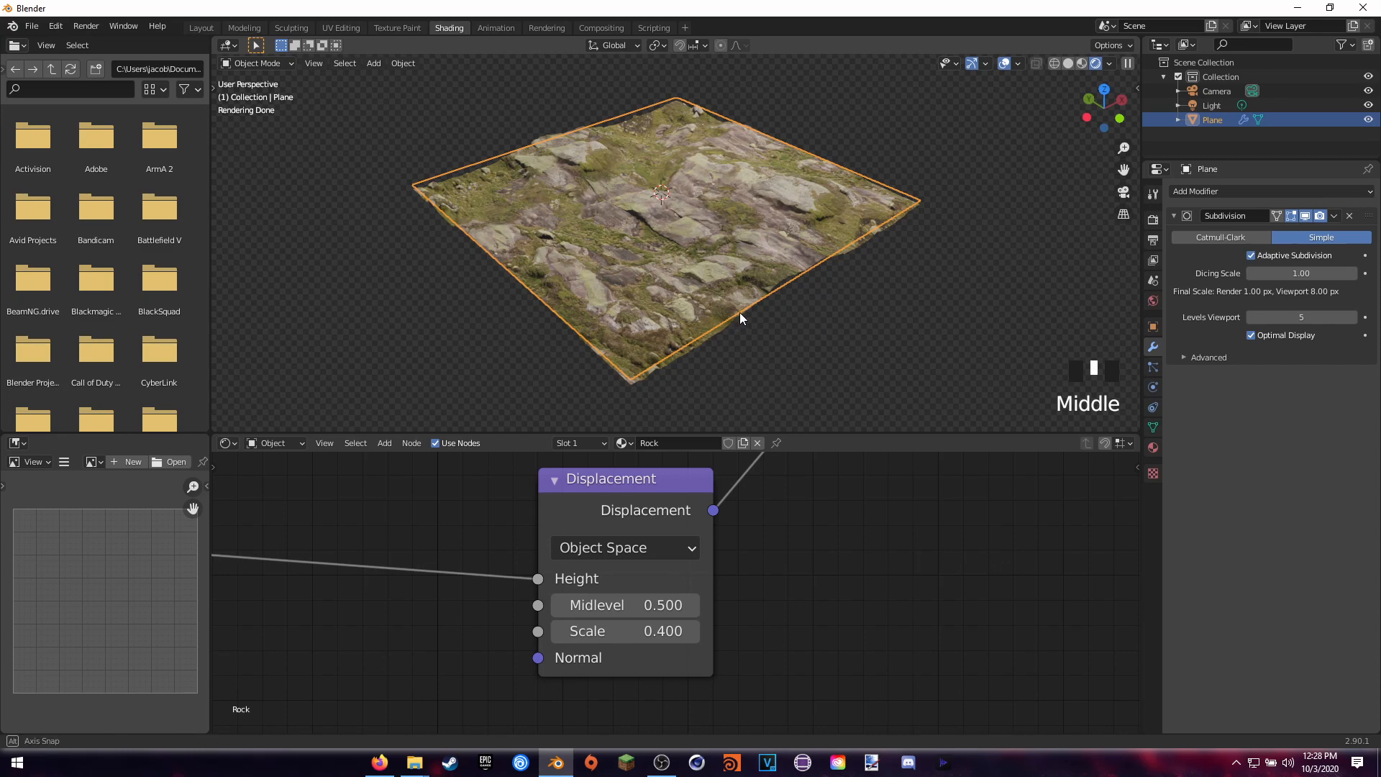
middle_drag(740, 312, 686, 377)
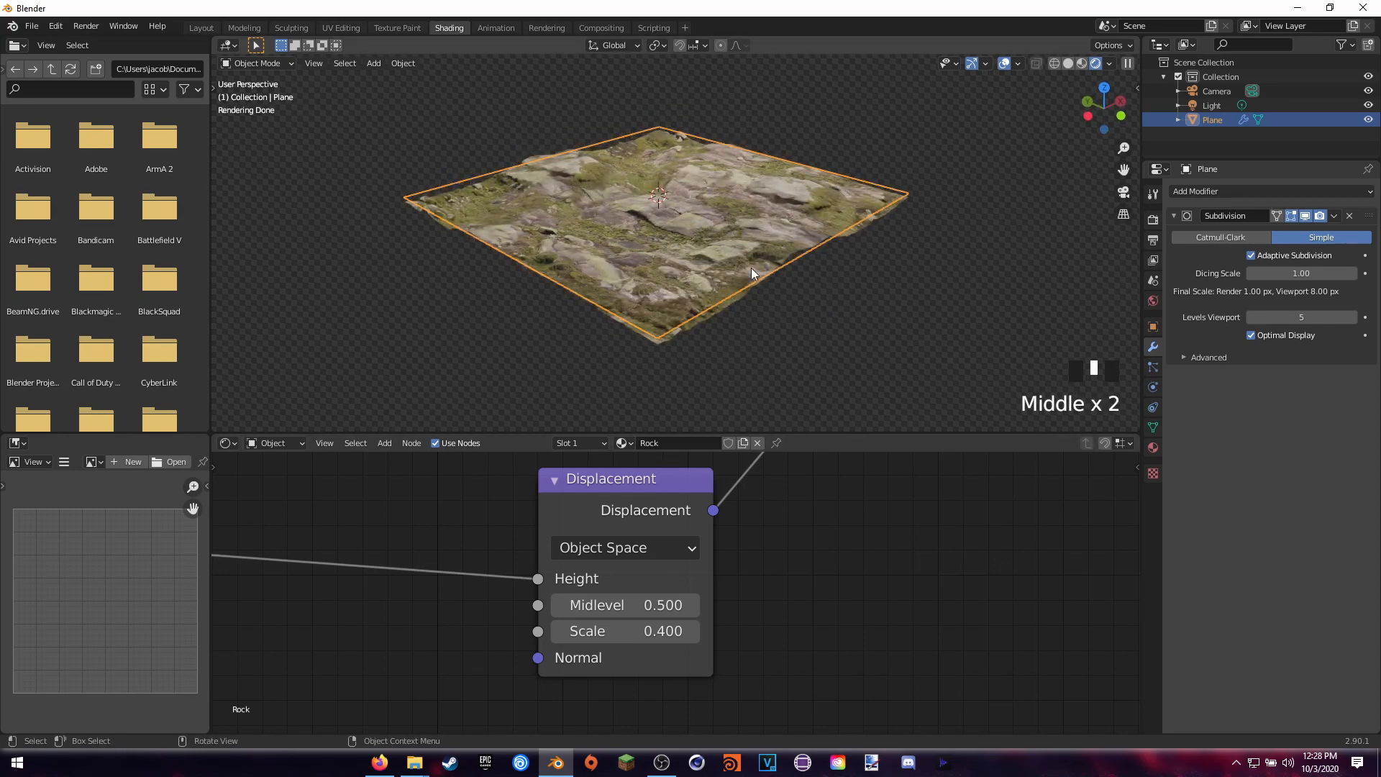
Delete the rock plane and add a UV sphere in its place.
key(Delete)
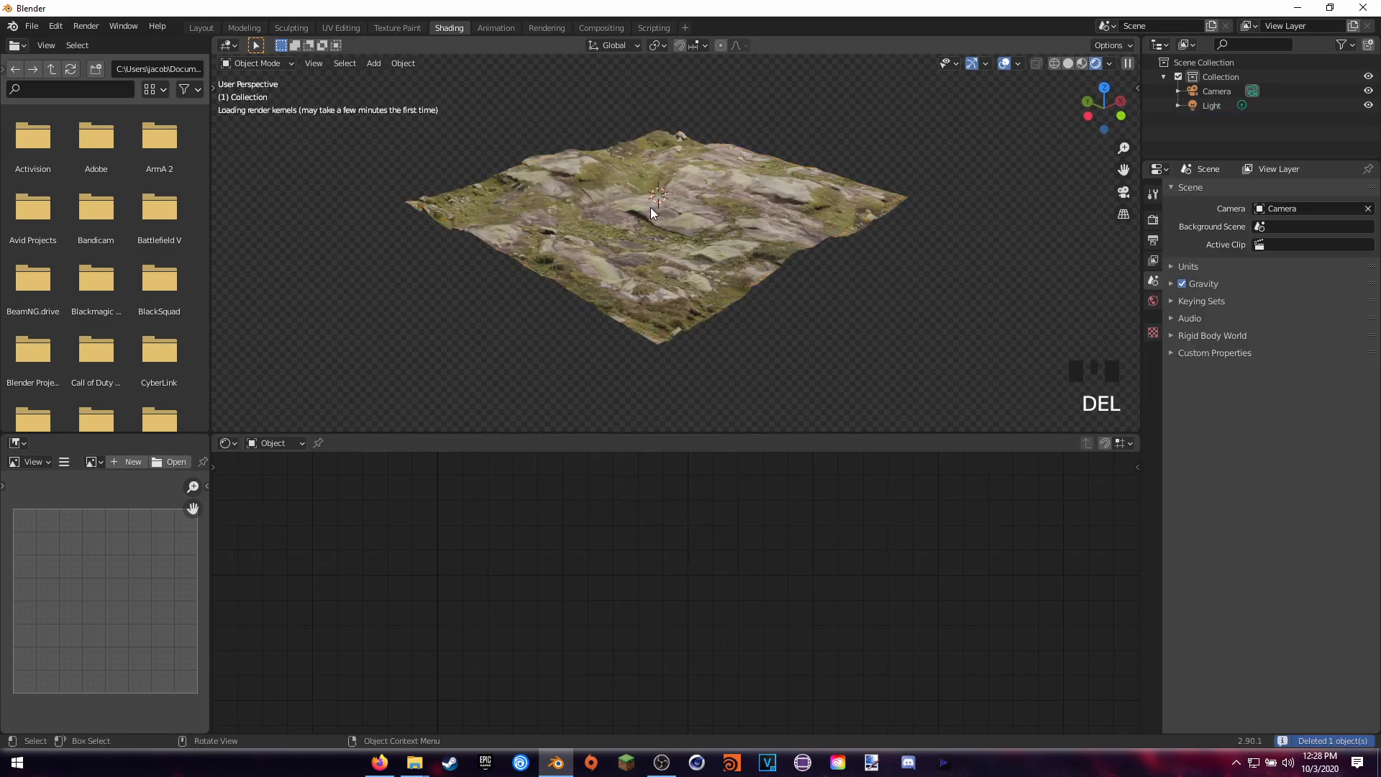
key(shift+a)
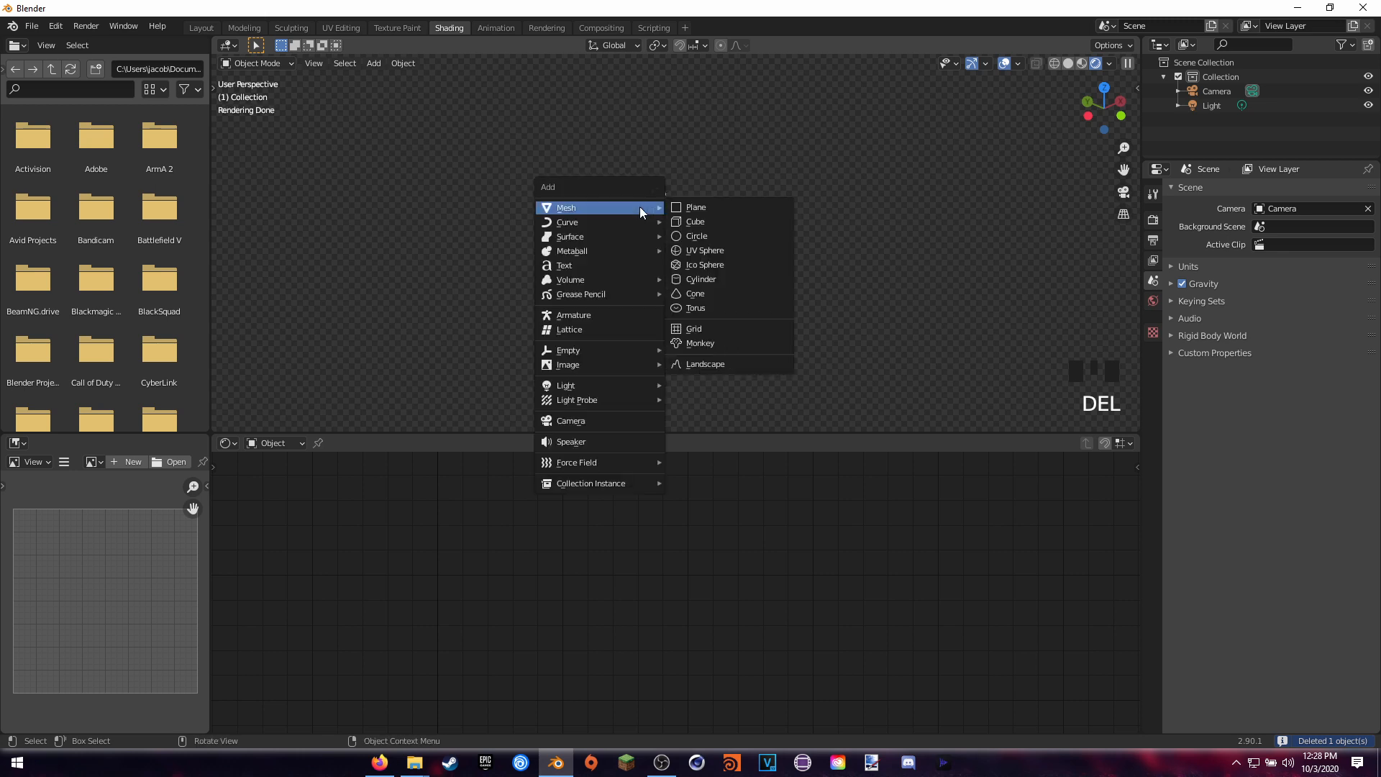
click(720, 250)
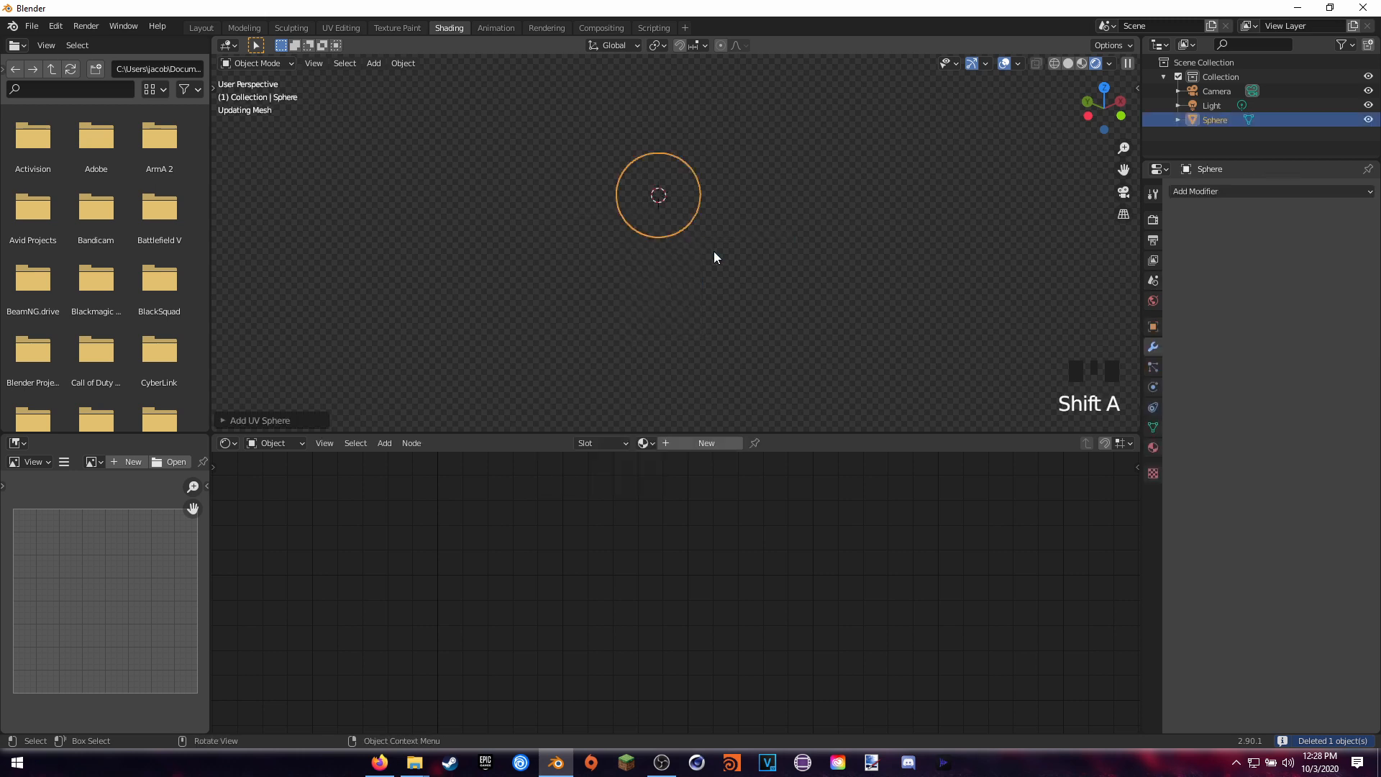
Apply Shade Smooth to the new UV sphere.
scroll(754, 280, up, 3)
shift+middle_drag(713, 178, 741, 272)
right_click(707, 252)
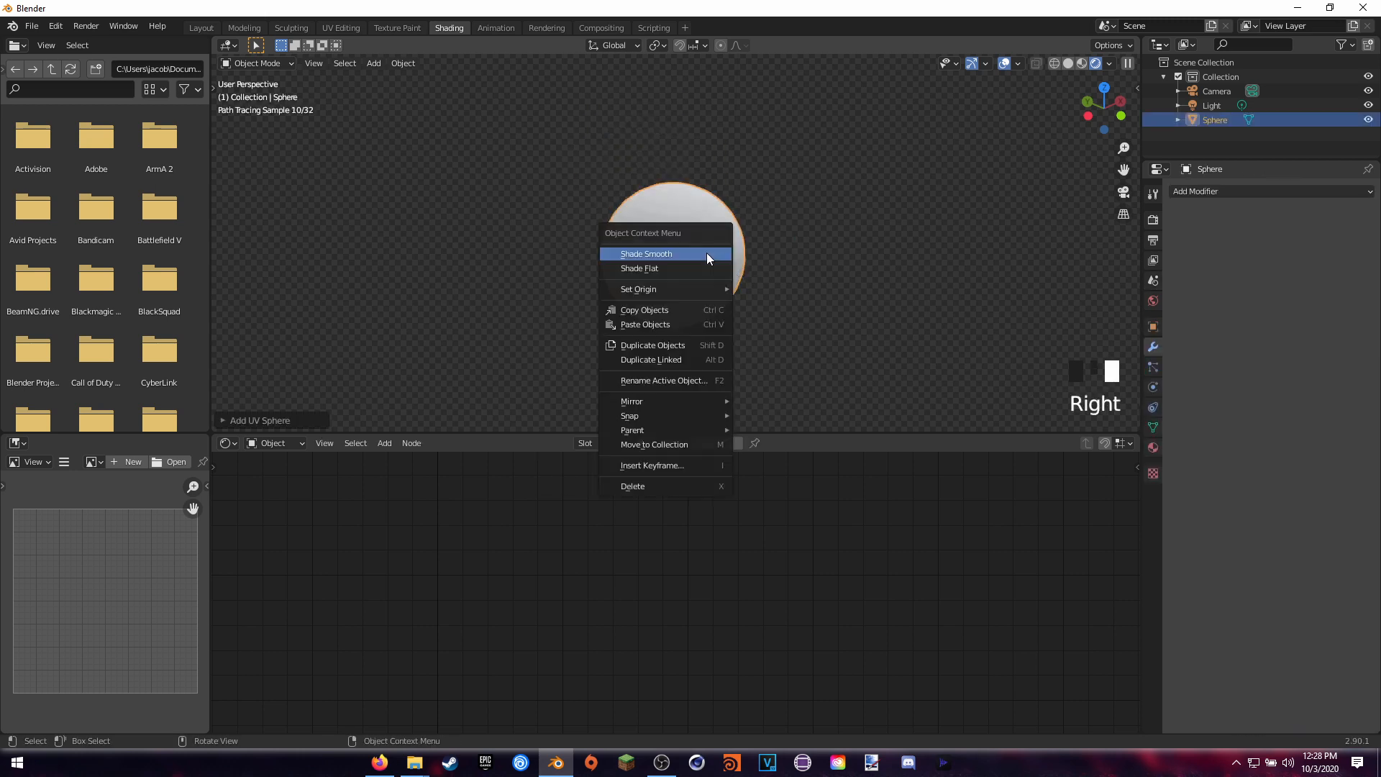
click(691, 255)
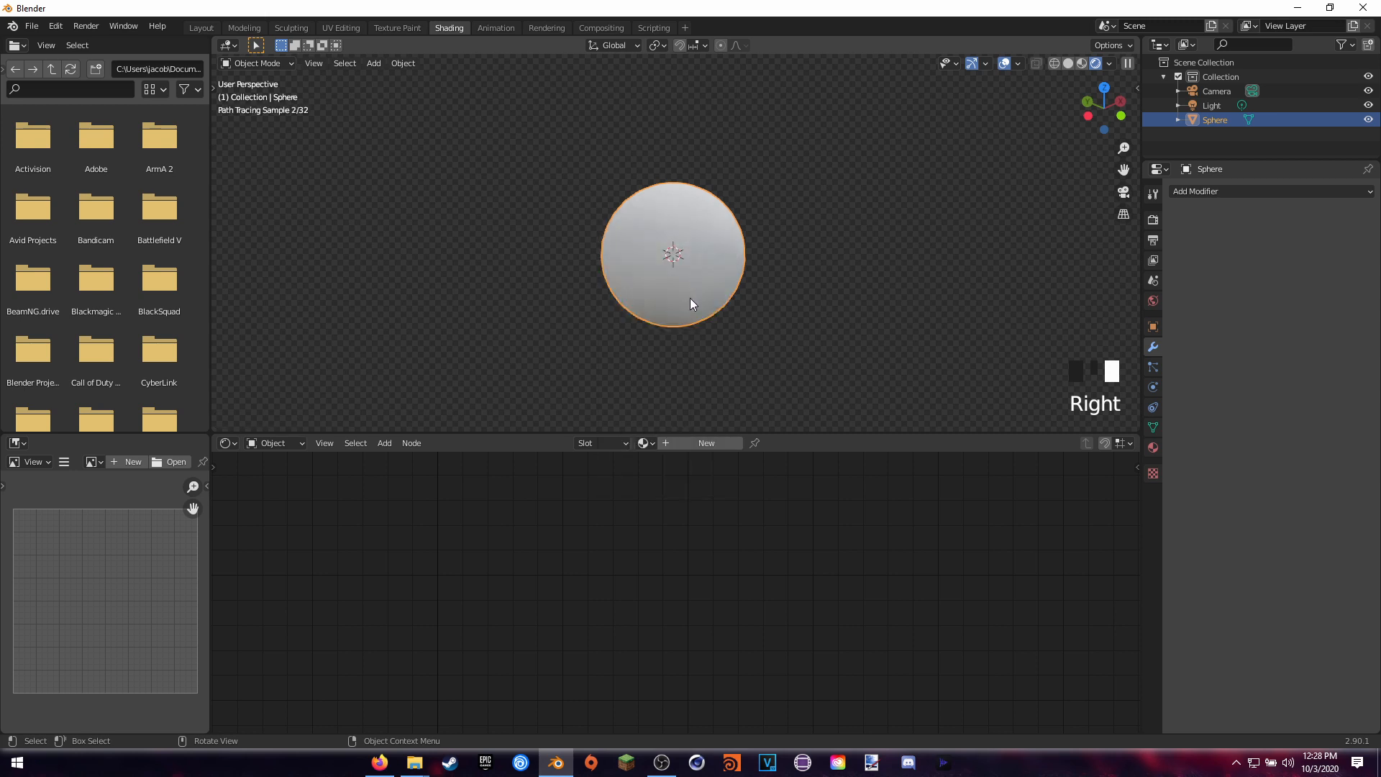
Assign the existing Rock material to the sphere and look at how it wraps around the surface.
click(642, 443)
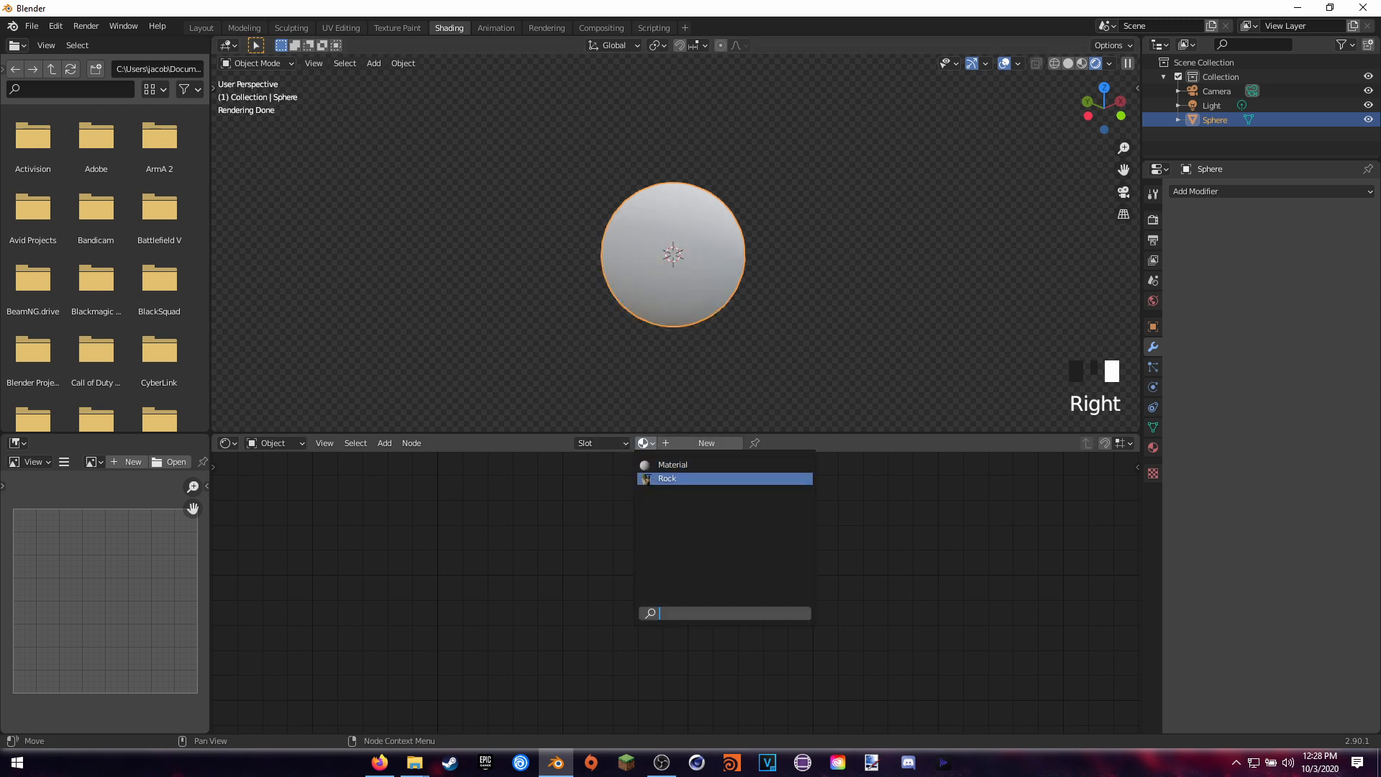
click(655, 478)
scroll(743, 302, up, 3)
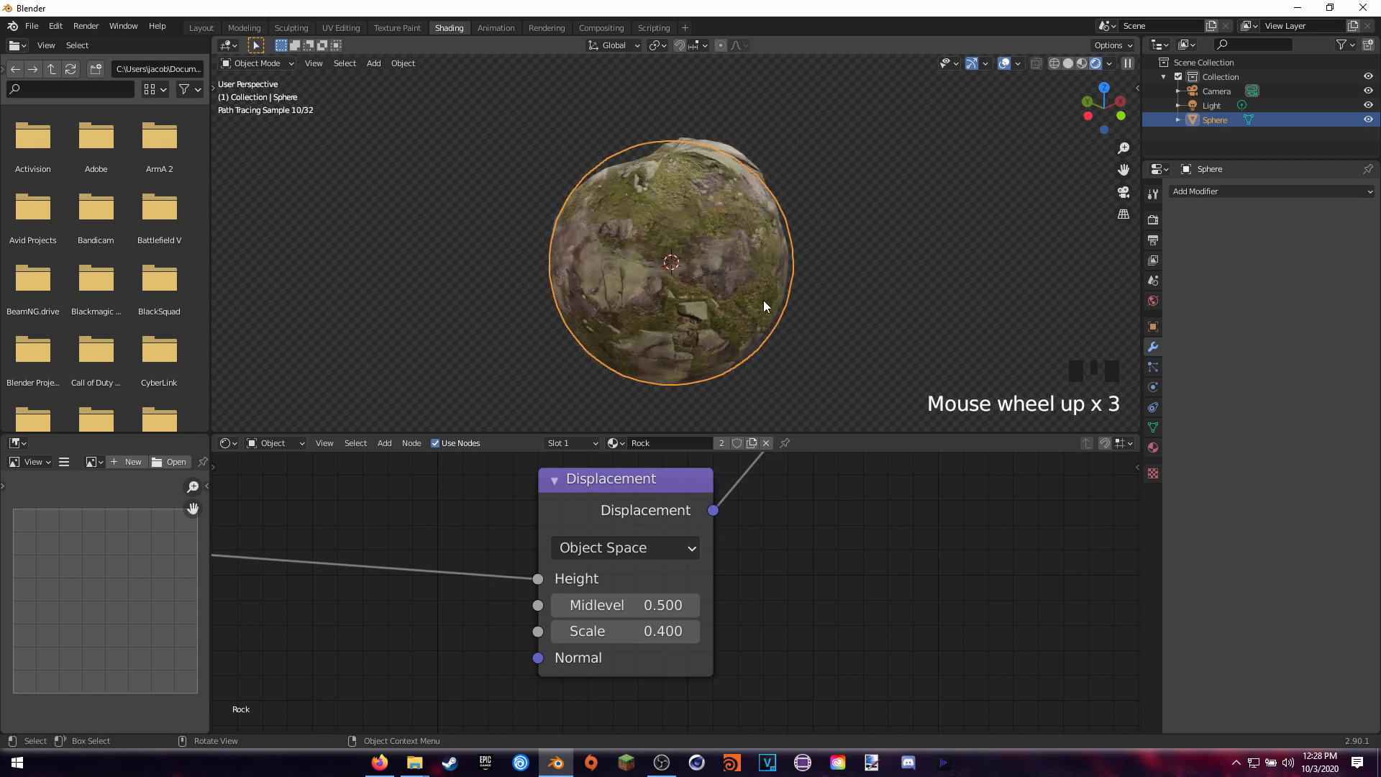
middle_drag(756, 218, 885, 198)
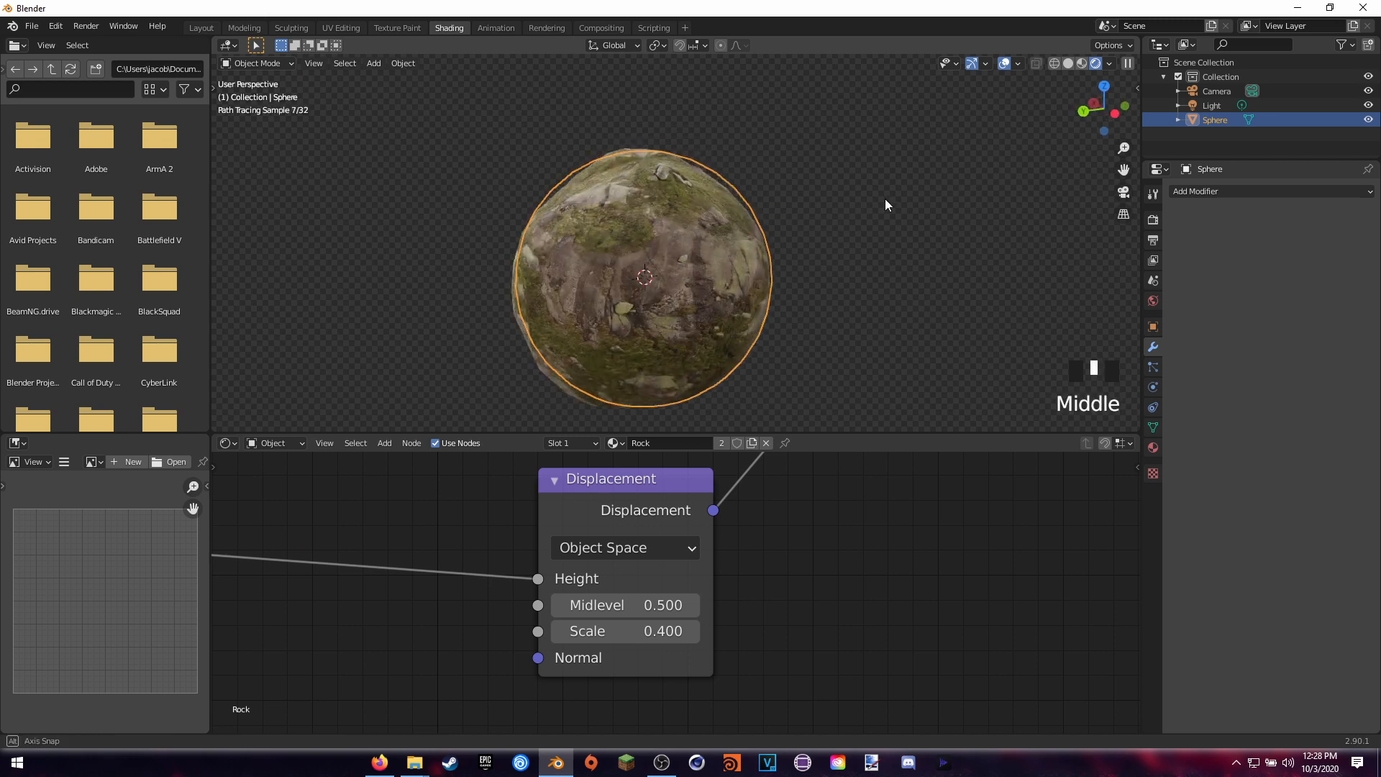
Add a Subdivision Surface modifier with Adaptive Subdivision enabled to the sphere and orbit around the displaced rock.
click(1211, 192)
click(1107, 430)
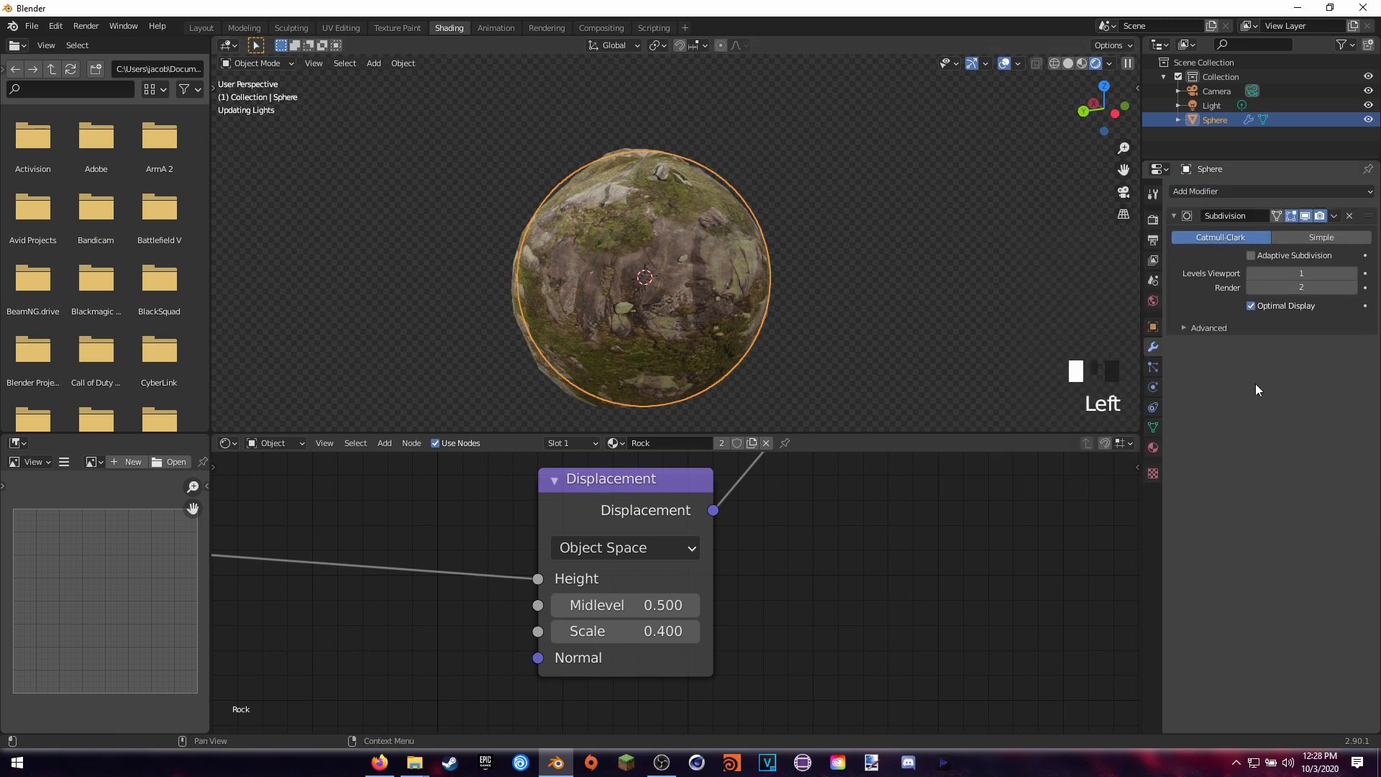
click(1252, 256)
middle_drag(852, 358, 811, 270)
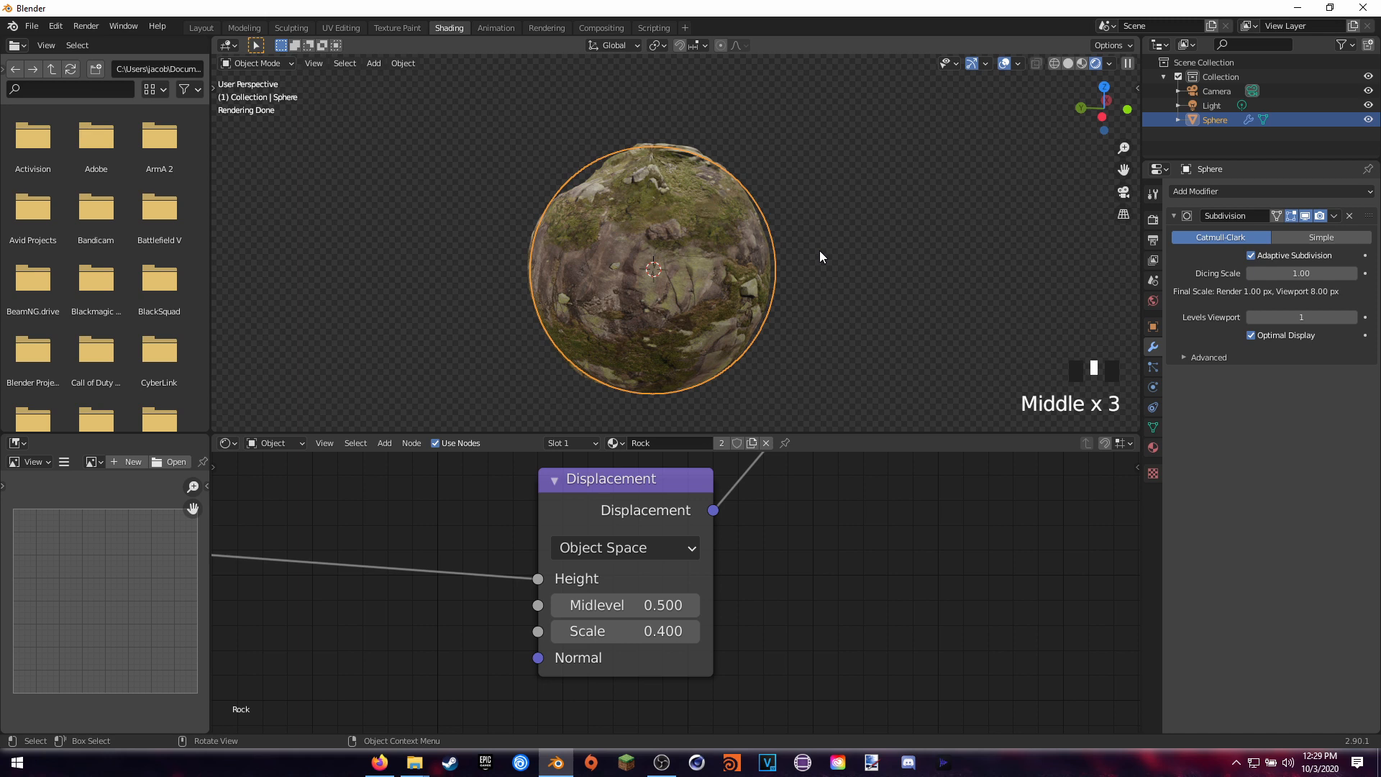
Delete the rock sphere and add a cylinder mesh in its place.
key(Delete)
scroll(554, 224, down, 2)
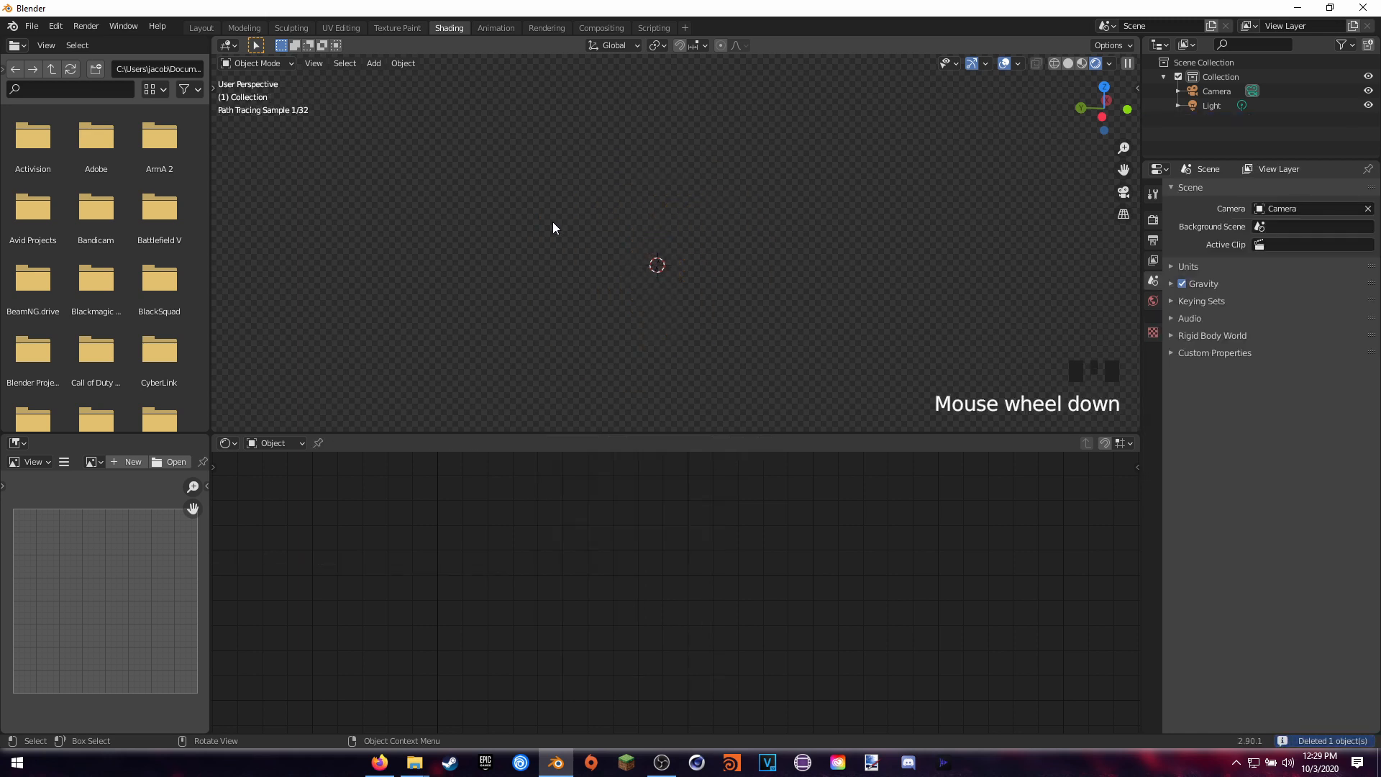
key(shift+a)
mouse_move(575, 199)
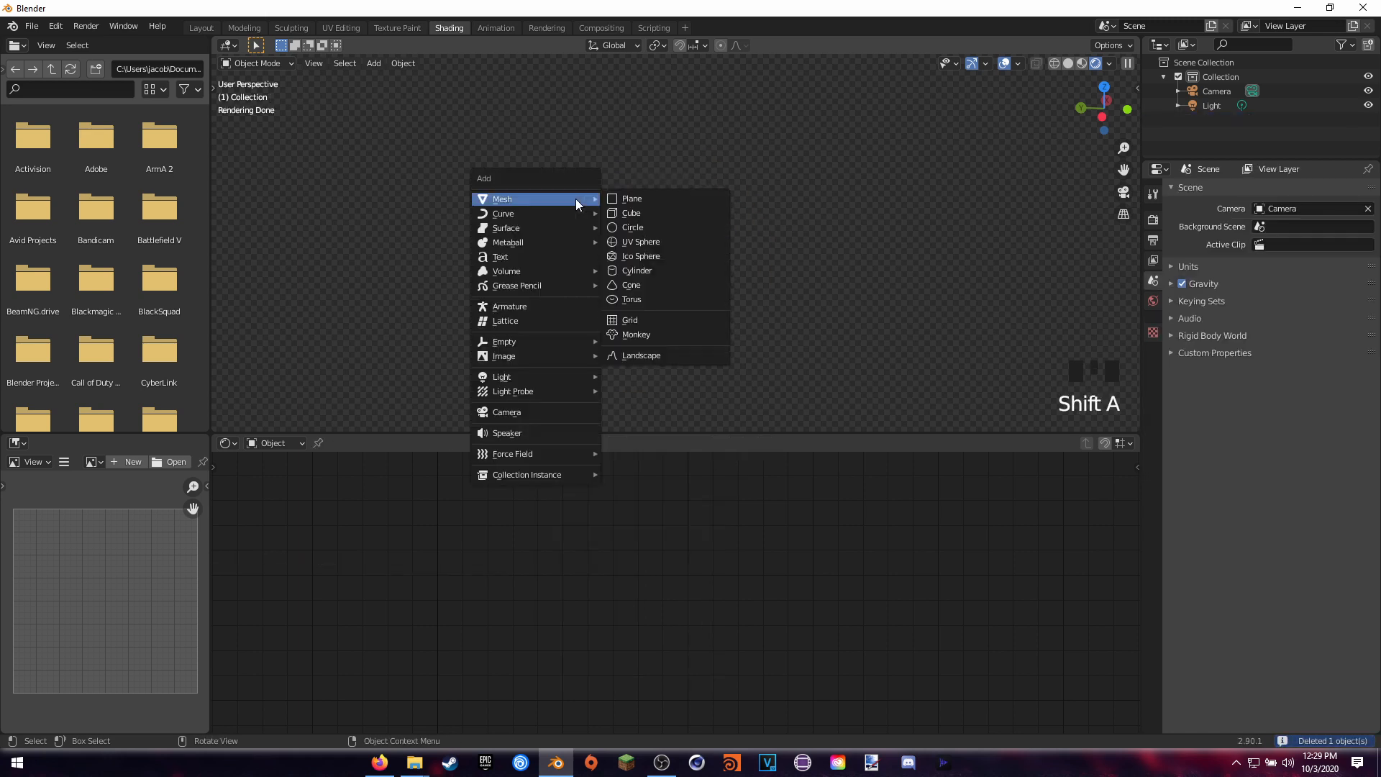
click(644, 271)
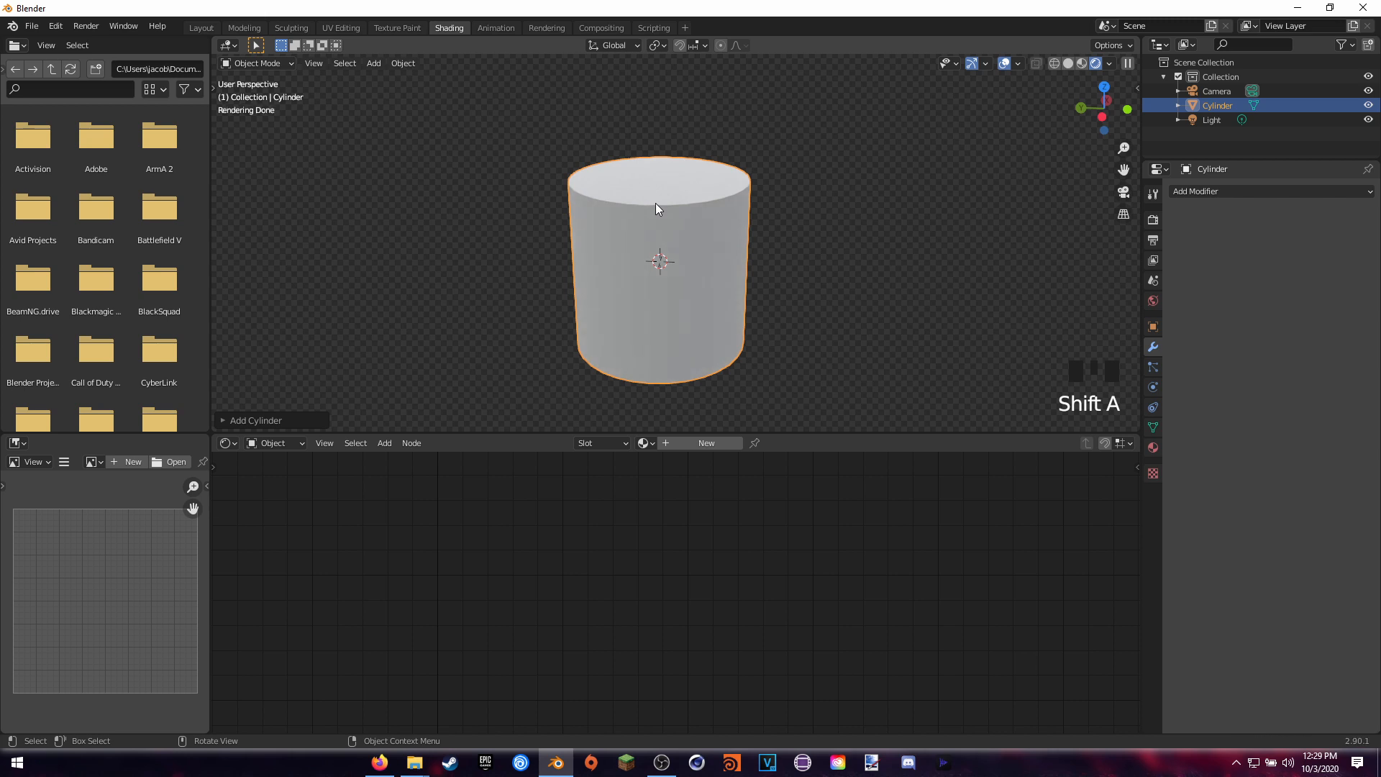
Switch to the camera view and stretch the cylinder vertically until it extends above and below the camera frame.
key(KP_0)
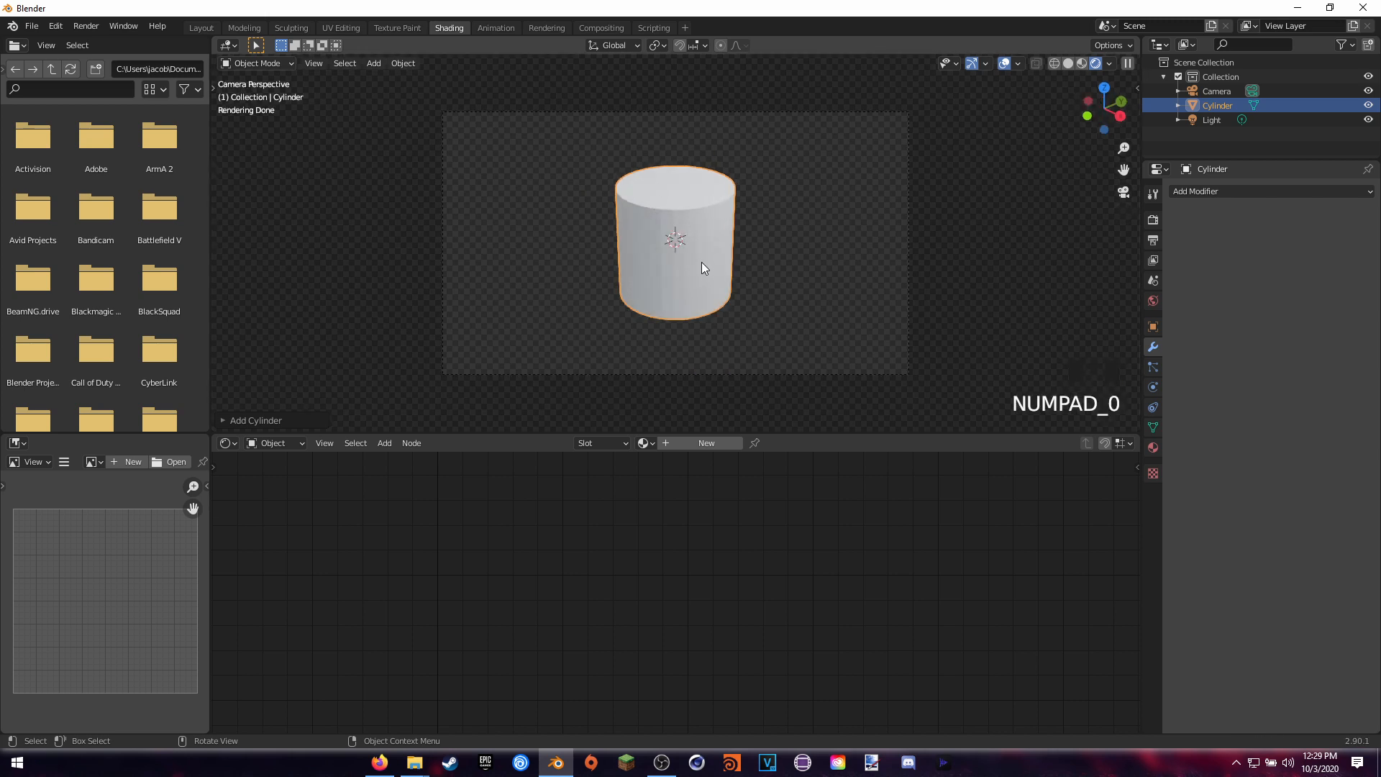
key(s)
click(707, 149)
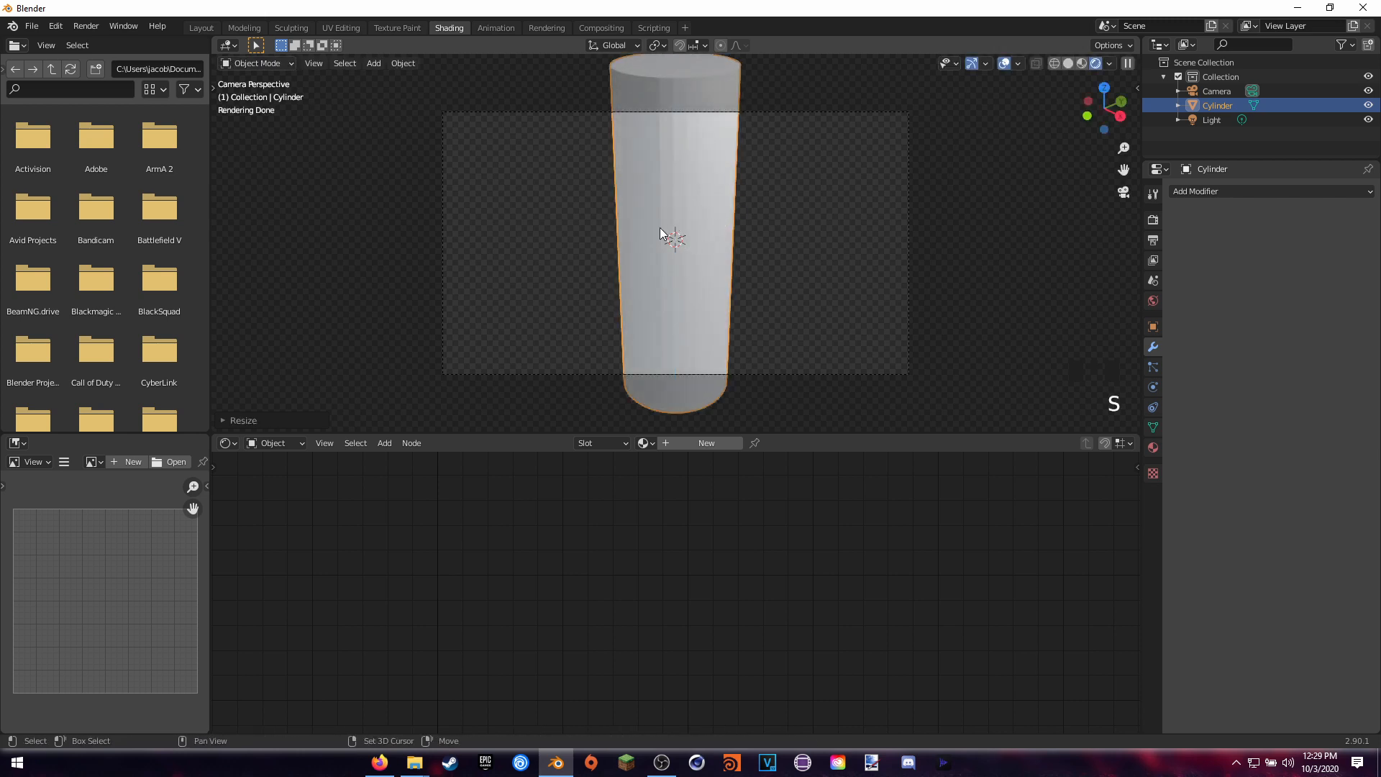
shift+middle_drag(661, 231, 666, 234)
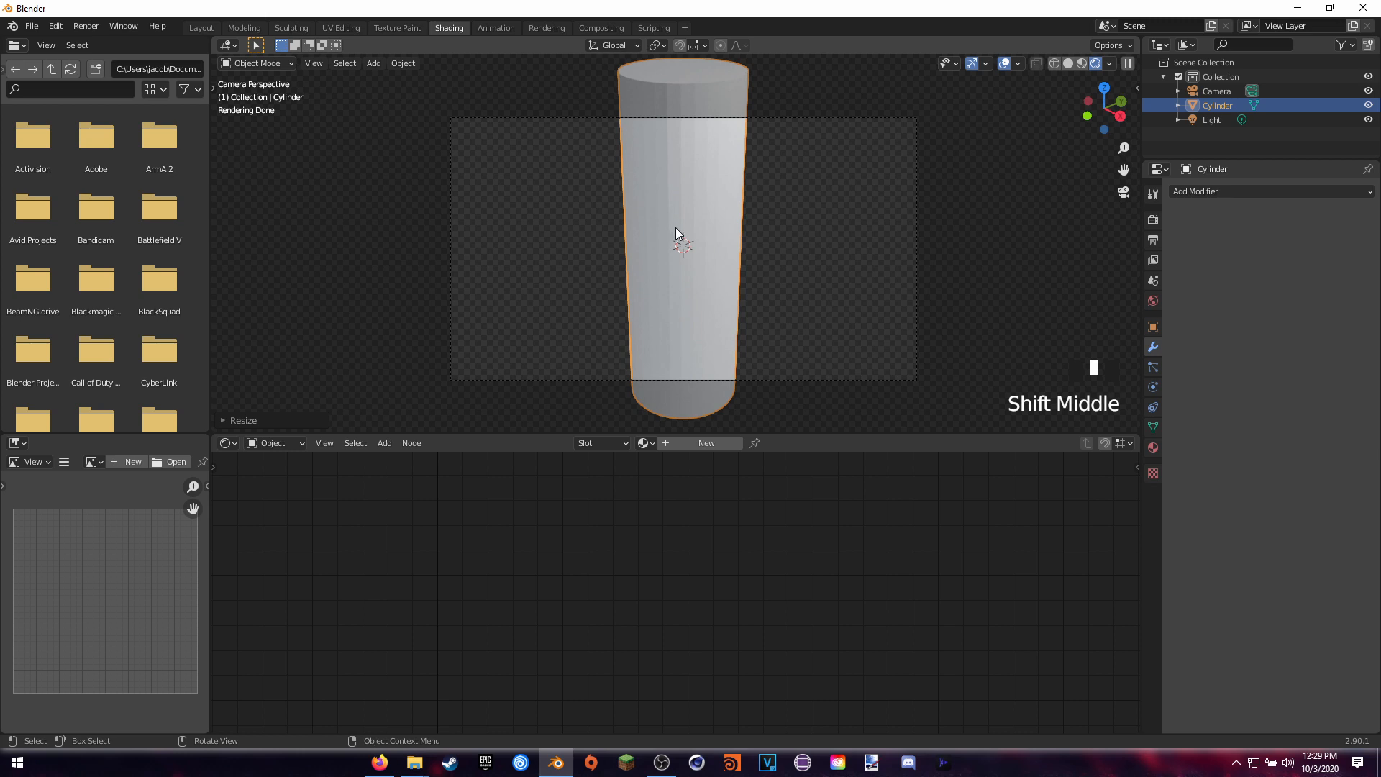
Create a new material on the cylinder and name it Bark.
click(673, 443)
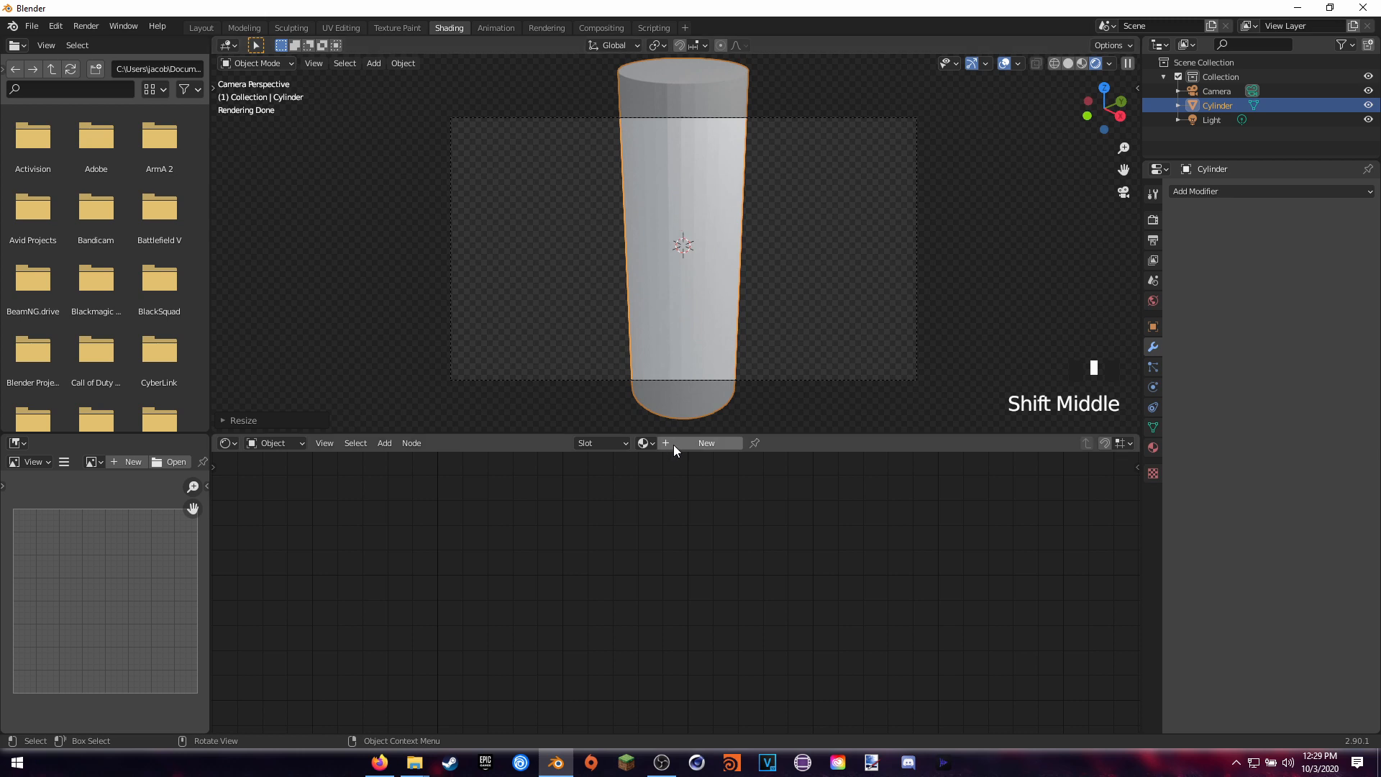
double_click(671, 445)
text(Bark)
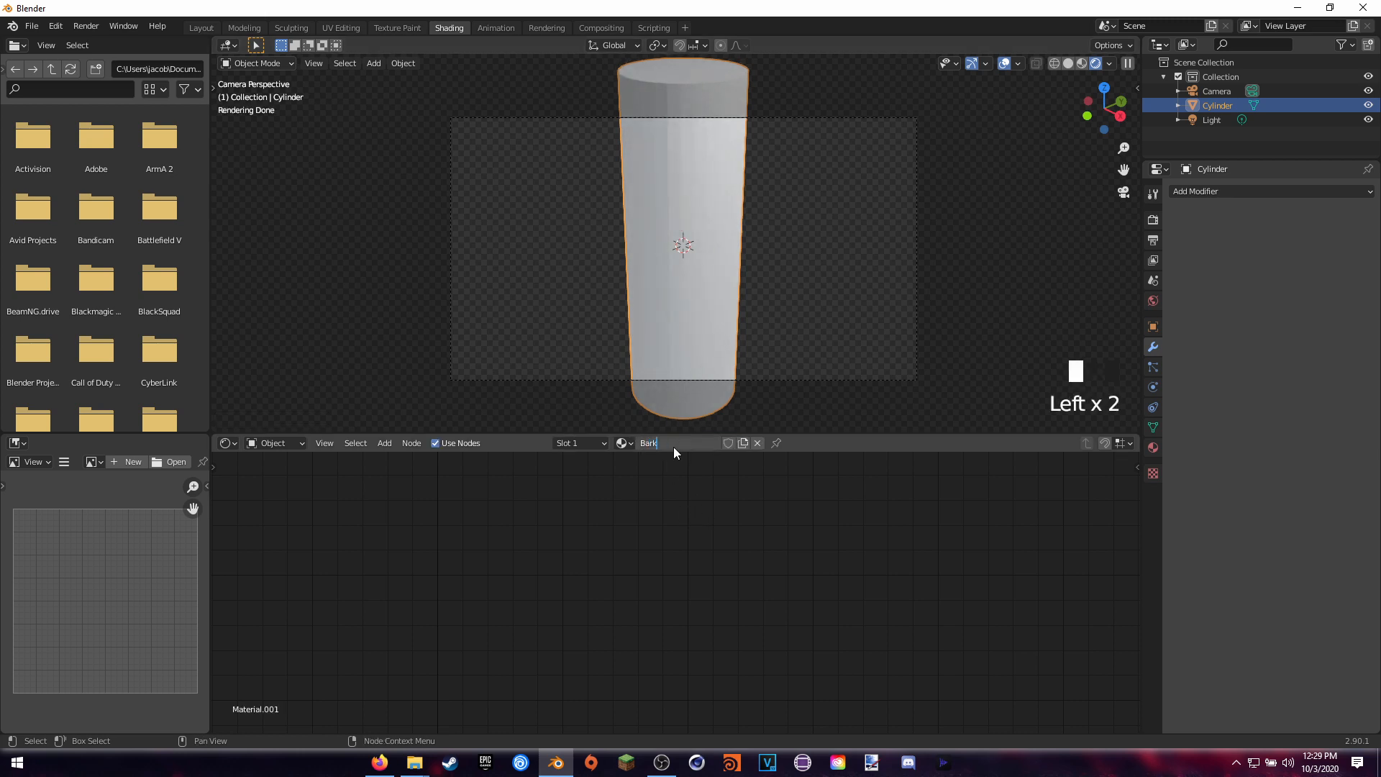
key(Return)
Load all the bark_brown_01 textures from the Bark folder onto the Principled BSDF with Node Wrangler's Principled Texture Setup.
middle_drag(543, 480, 597, 482)
scroll(651, 469, down, 5)
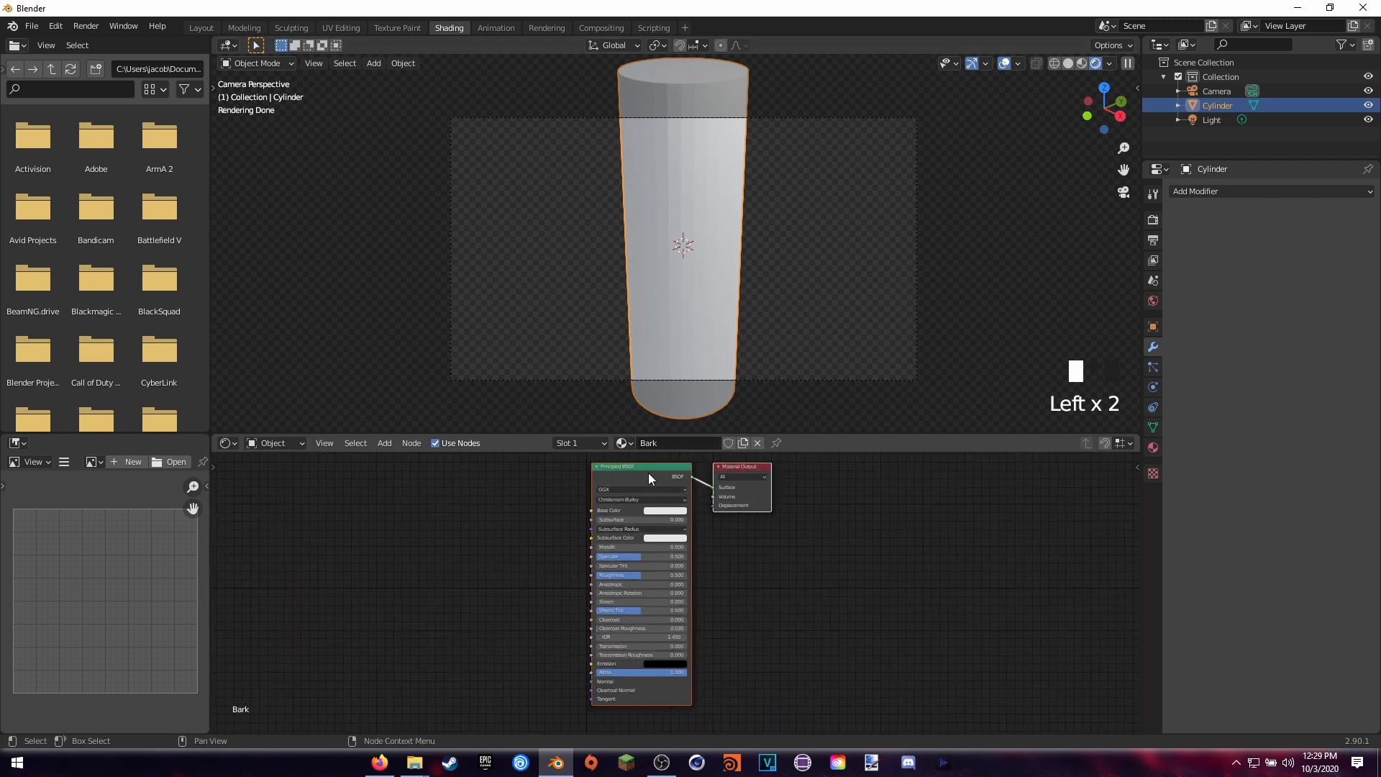
drag(649, 473, 635, 478)
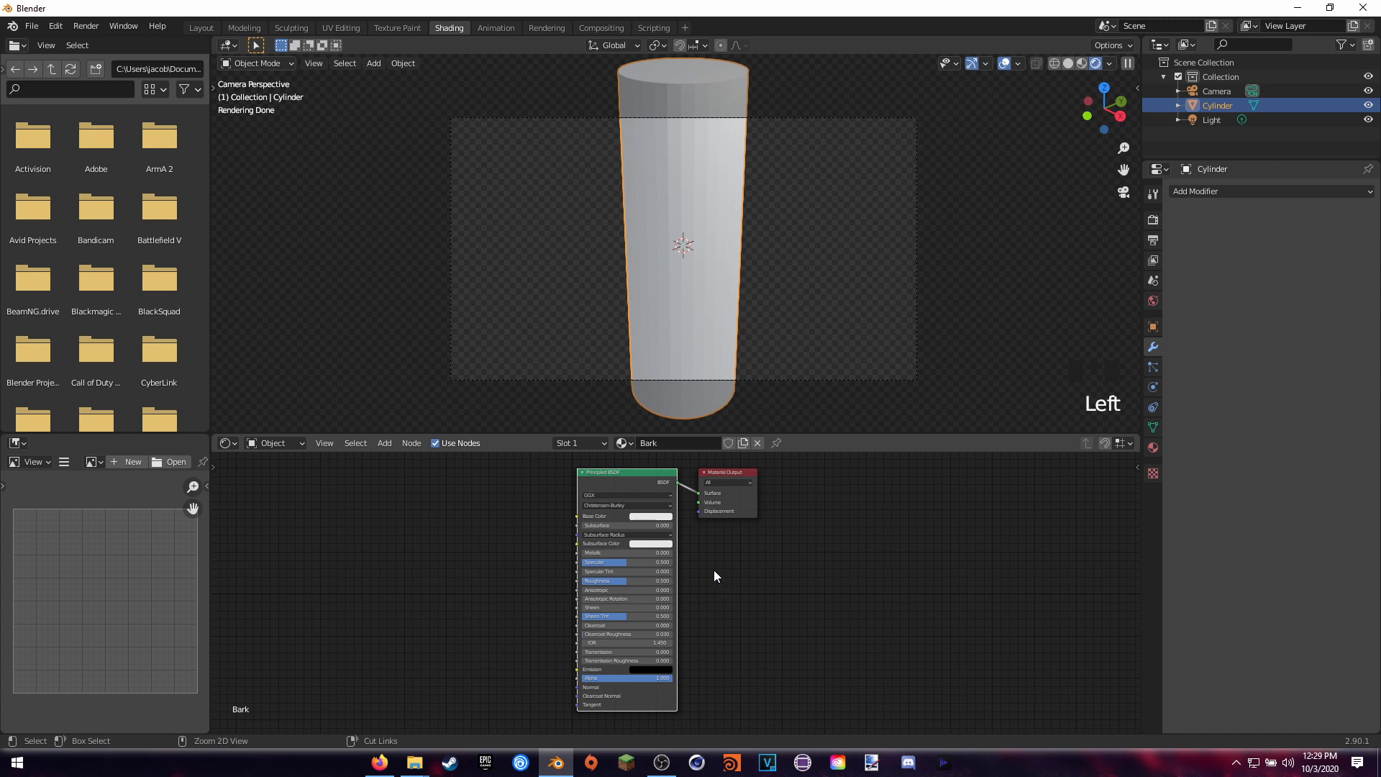
key(ctrl+shift+t)
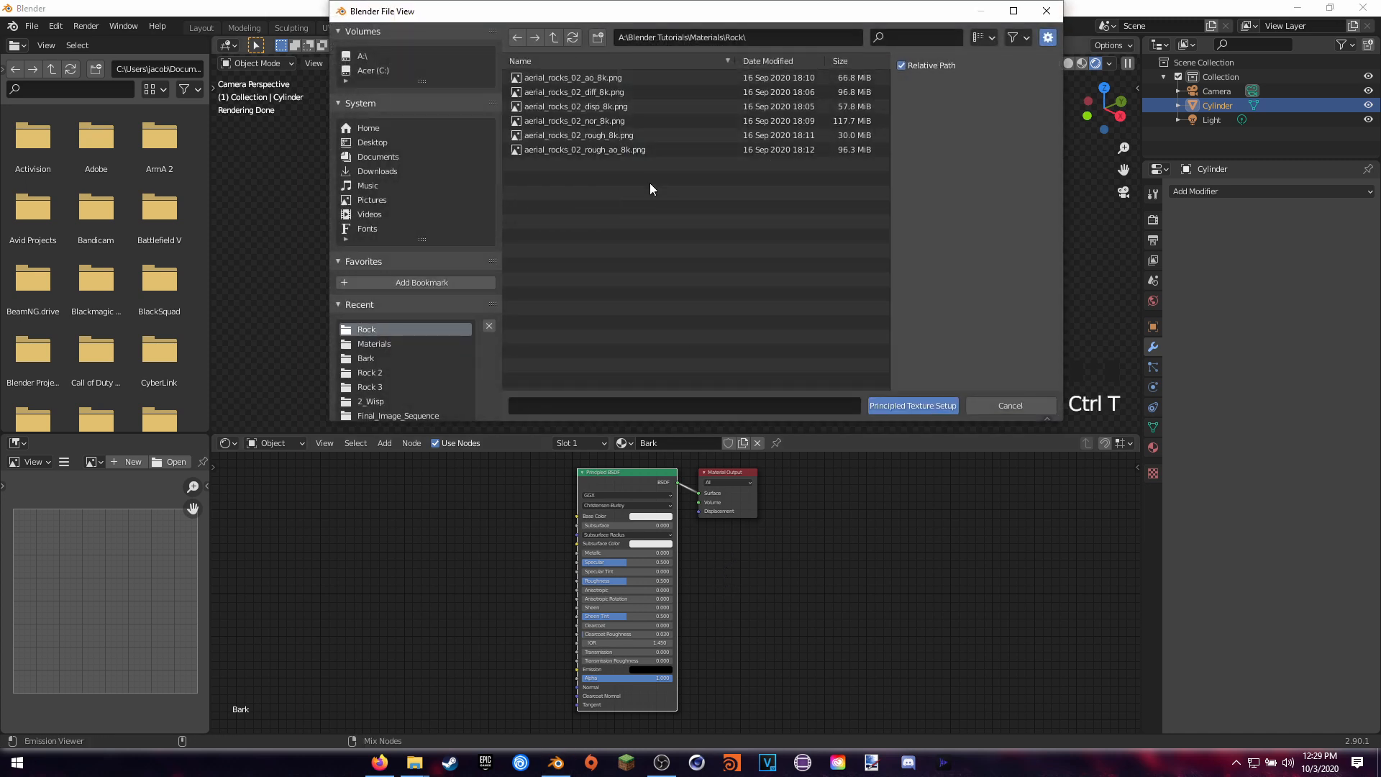
click(553, 36)
click(551, 78)
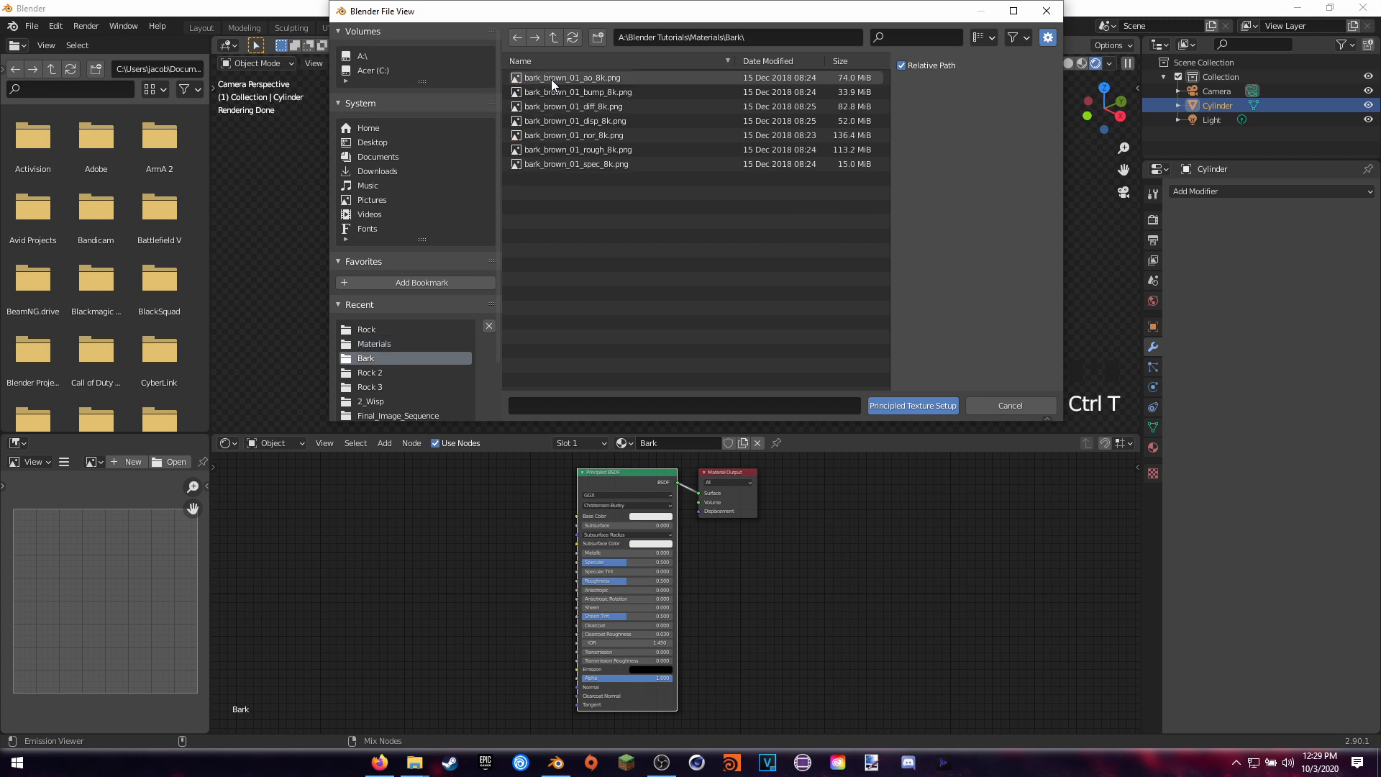
key(a)
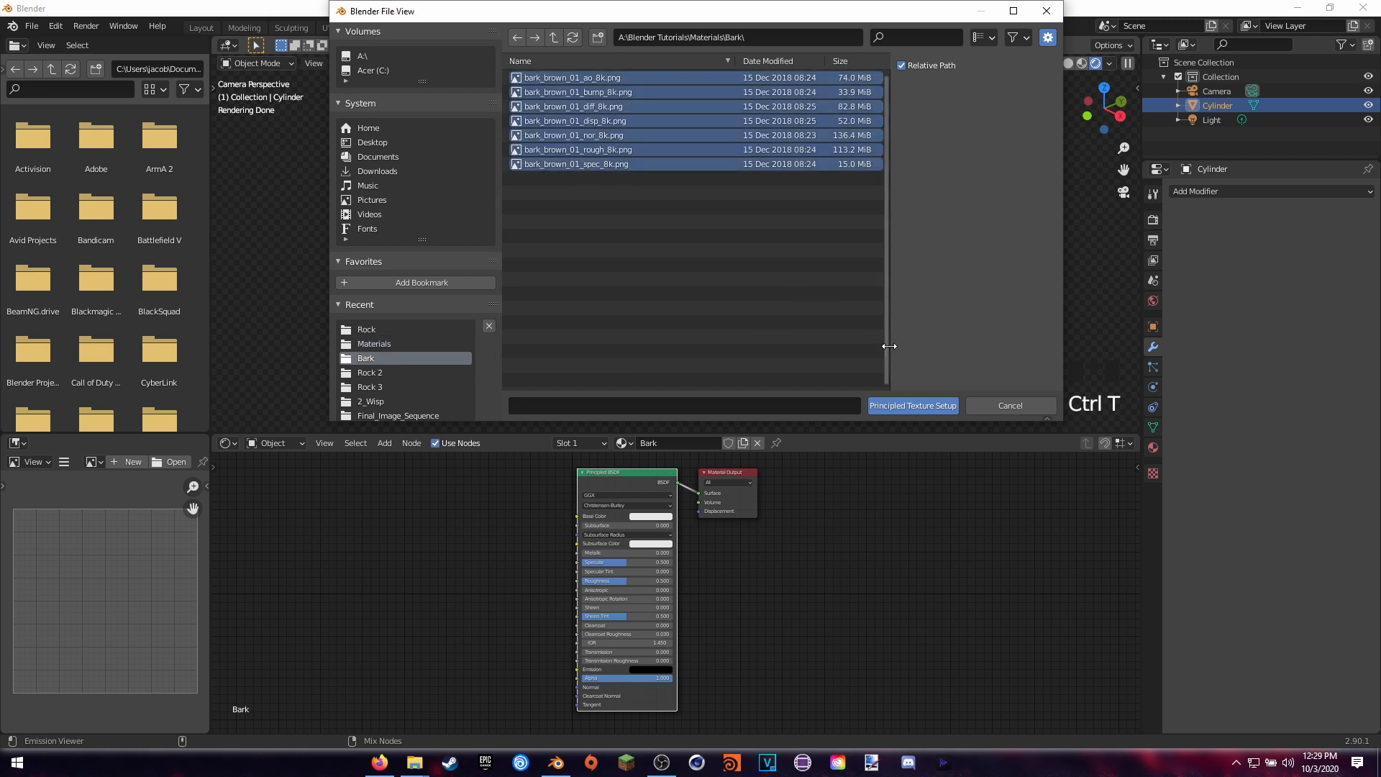
click(903, 405)
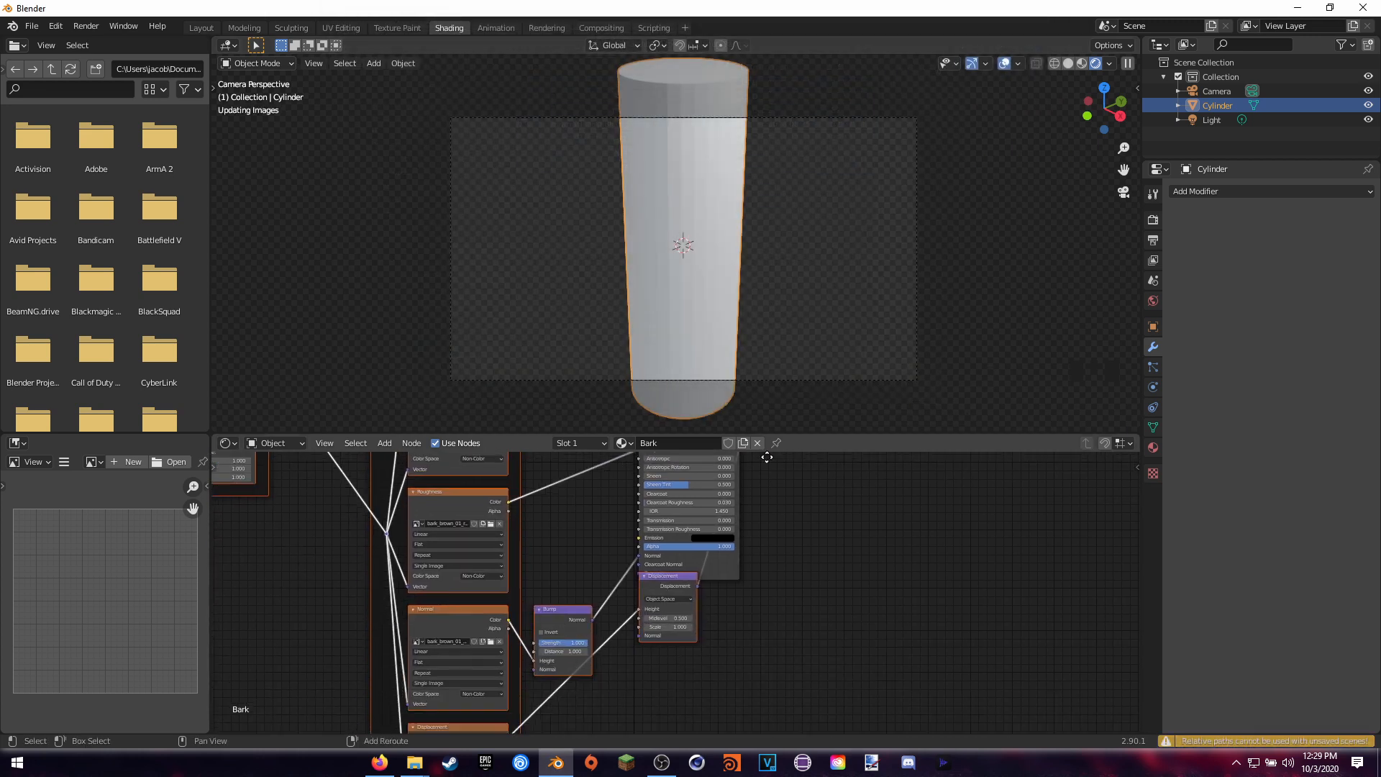
Move the Displacement node clear of the Principled BSDF and inspect the bark texture up close on the cylinder.
drag(629, 560, 656, 588)
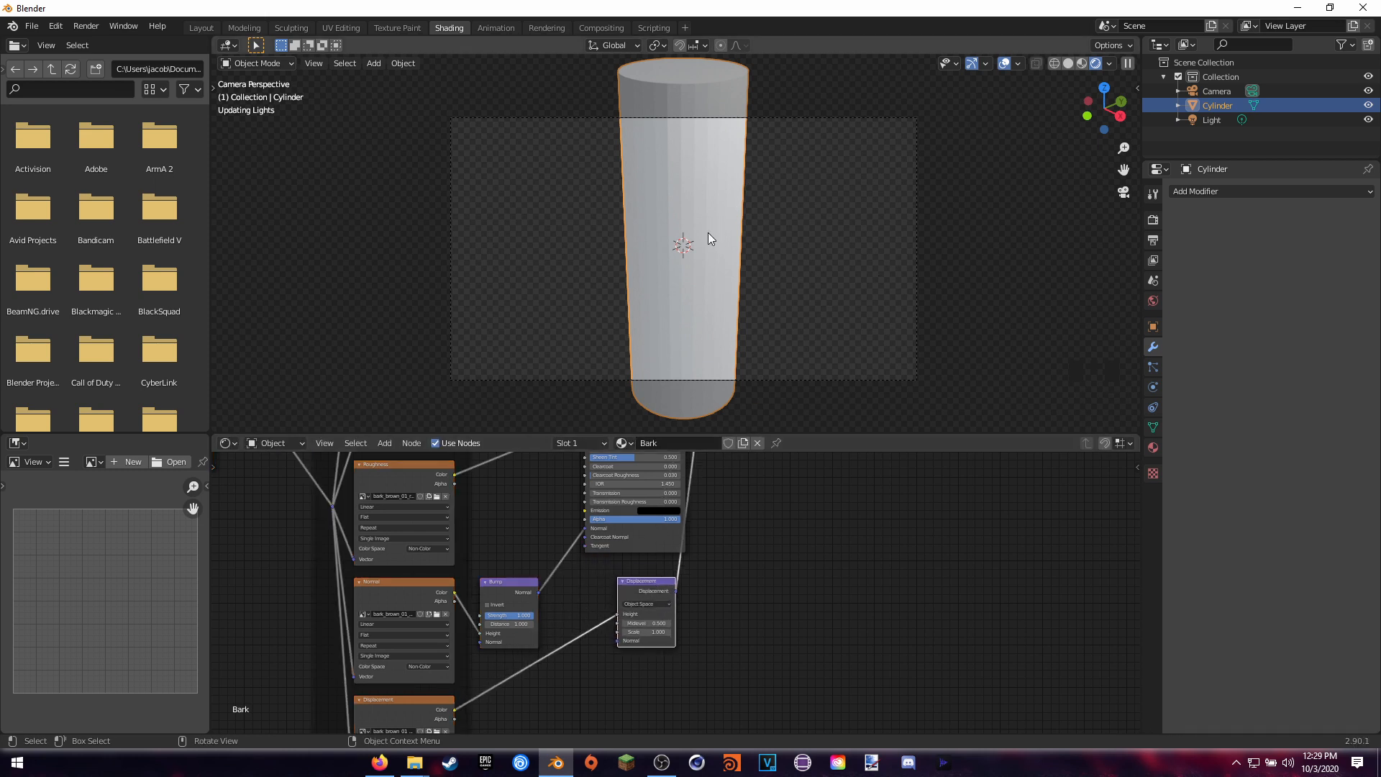
scroll(722, 244, up, 1)
scroll(723, 244, up, 3)
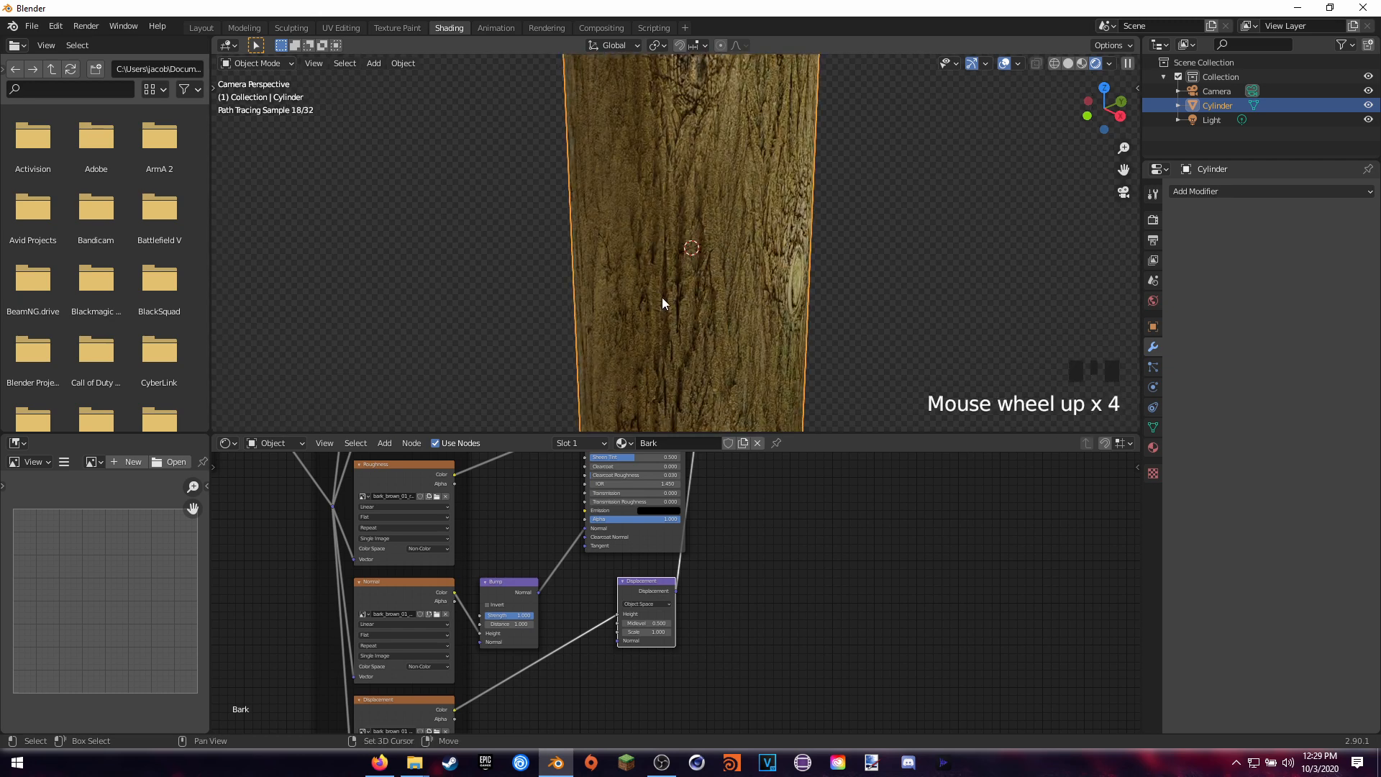
shift+middle_drag(662, 296, 614, 63)
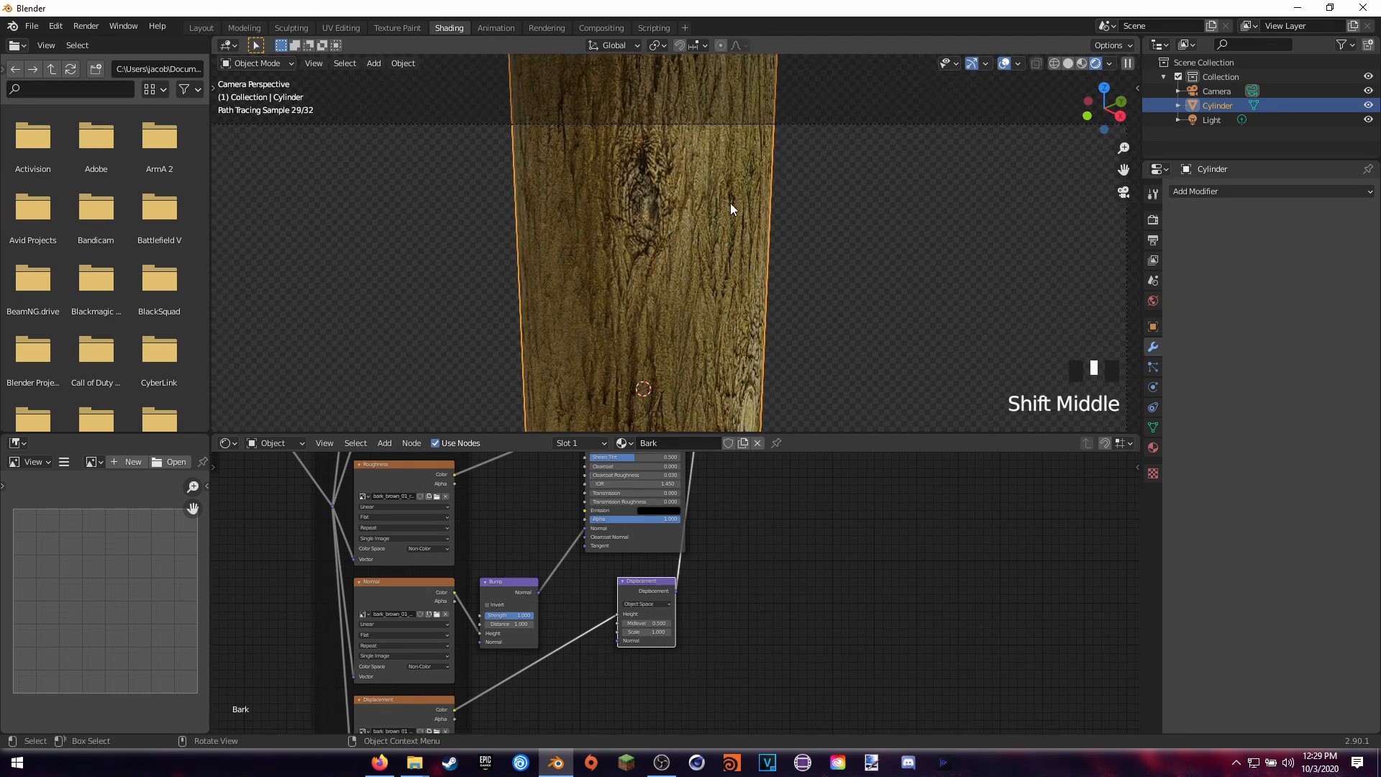
shift+middle_drag(667, 270, 652, 113)
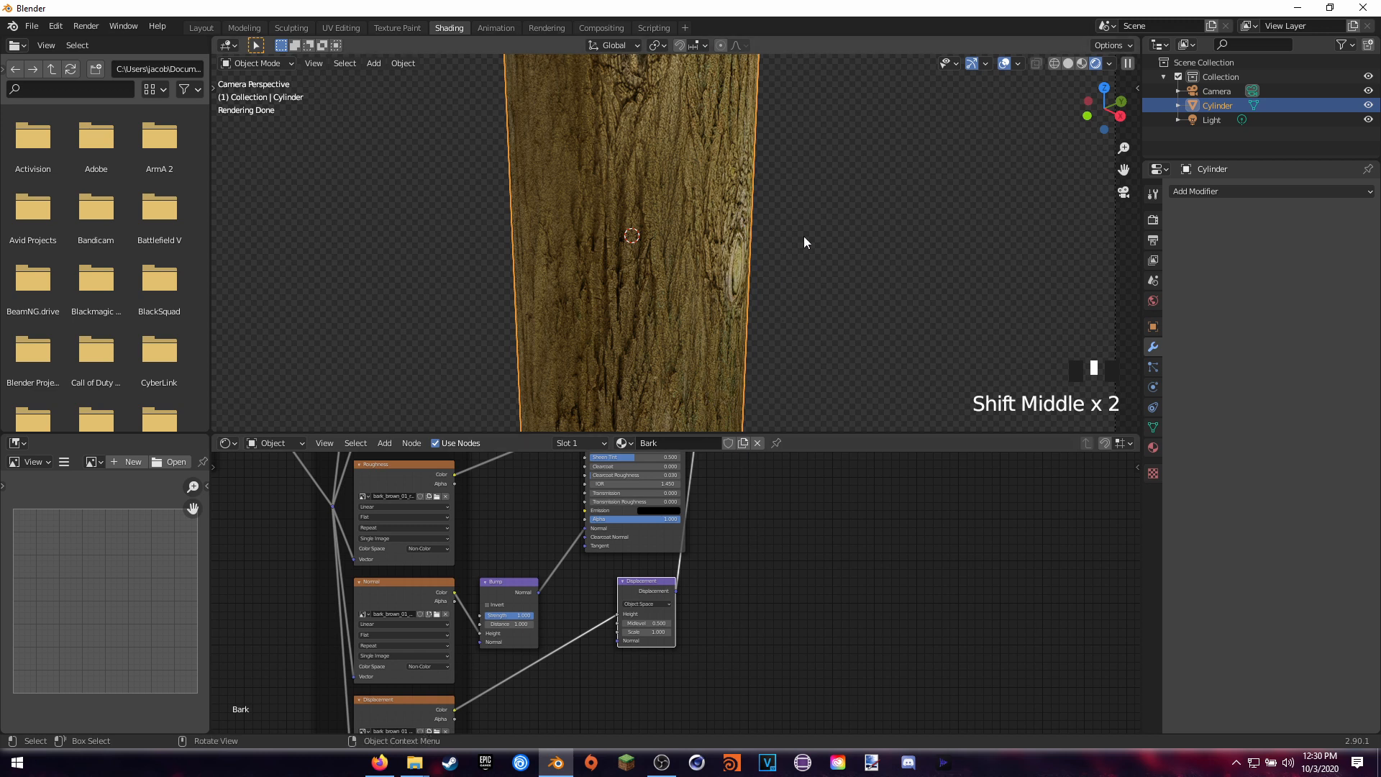
scroll(692, 251, up, 3)
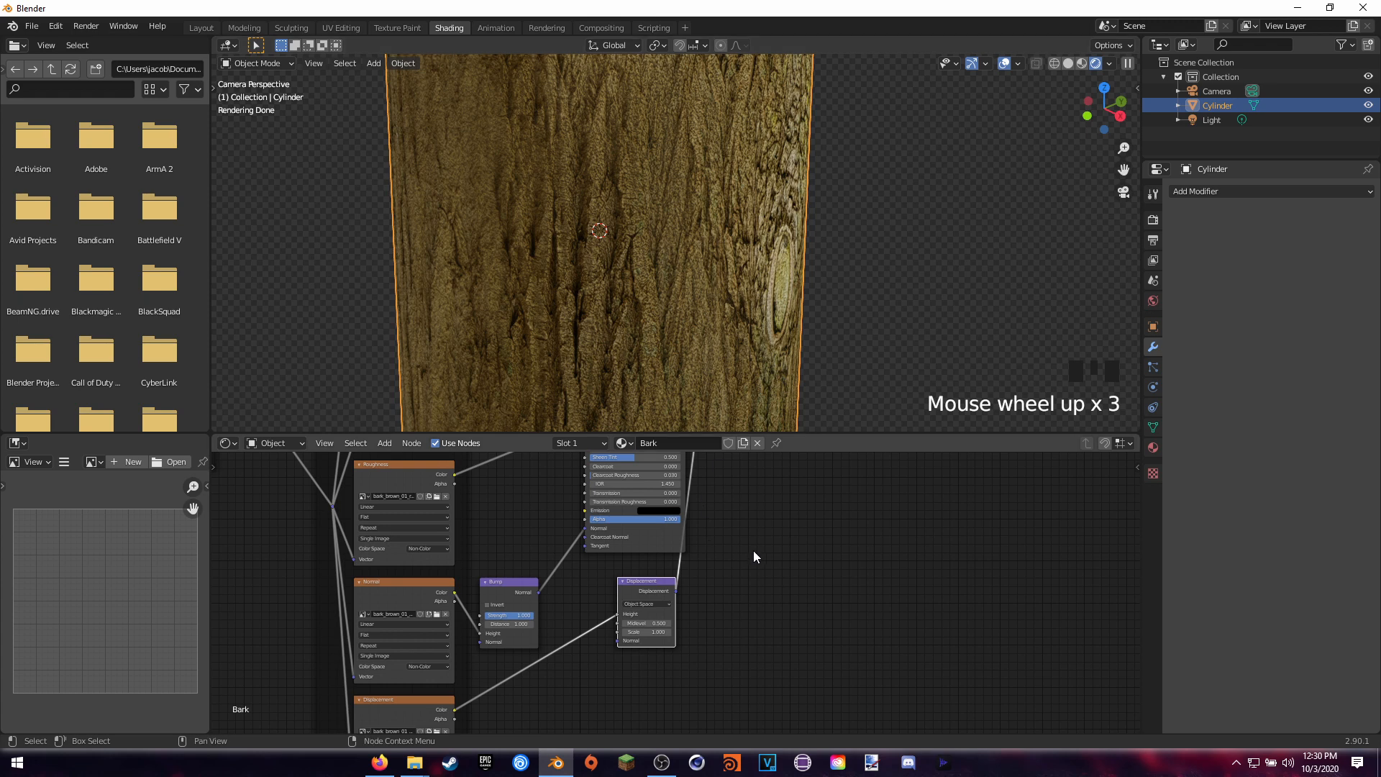
Set the Bark material's surface displacement method to Displacement Only.
middle_drag(754, 551, 656, 544)
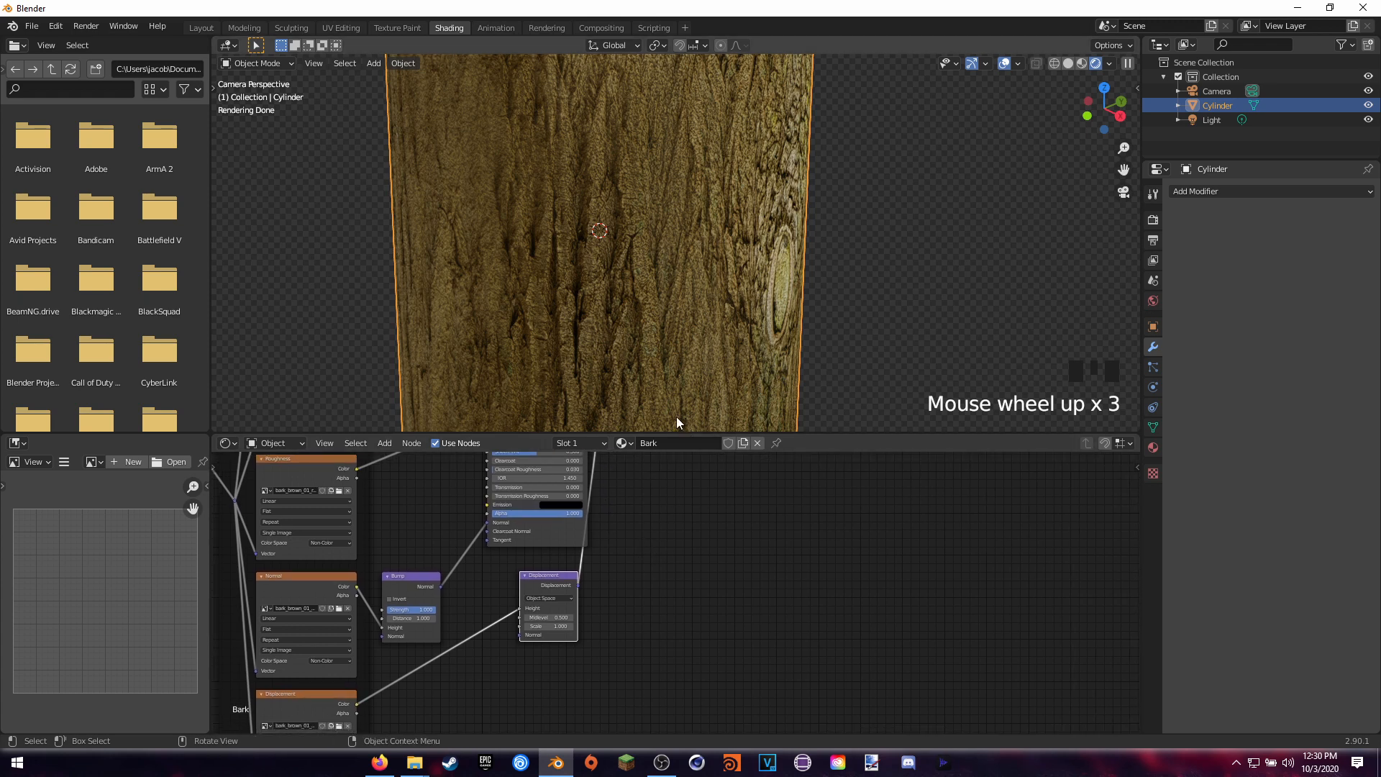
click(1153, 447)
scroll(1198, 410, down, 1)
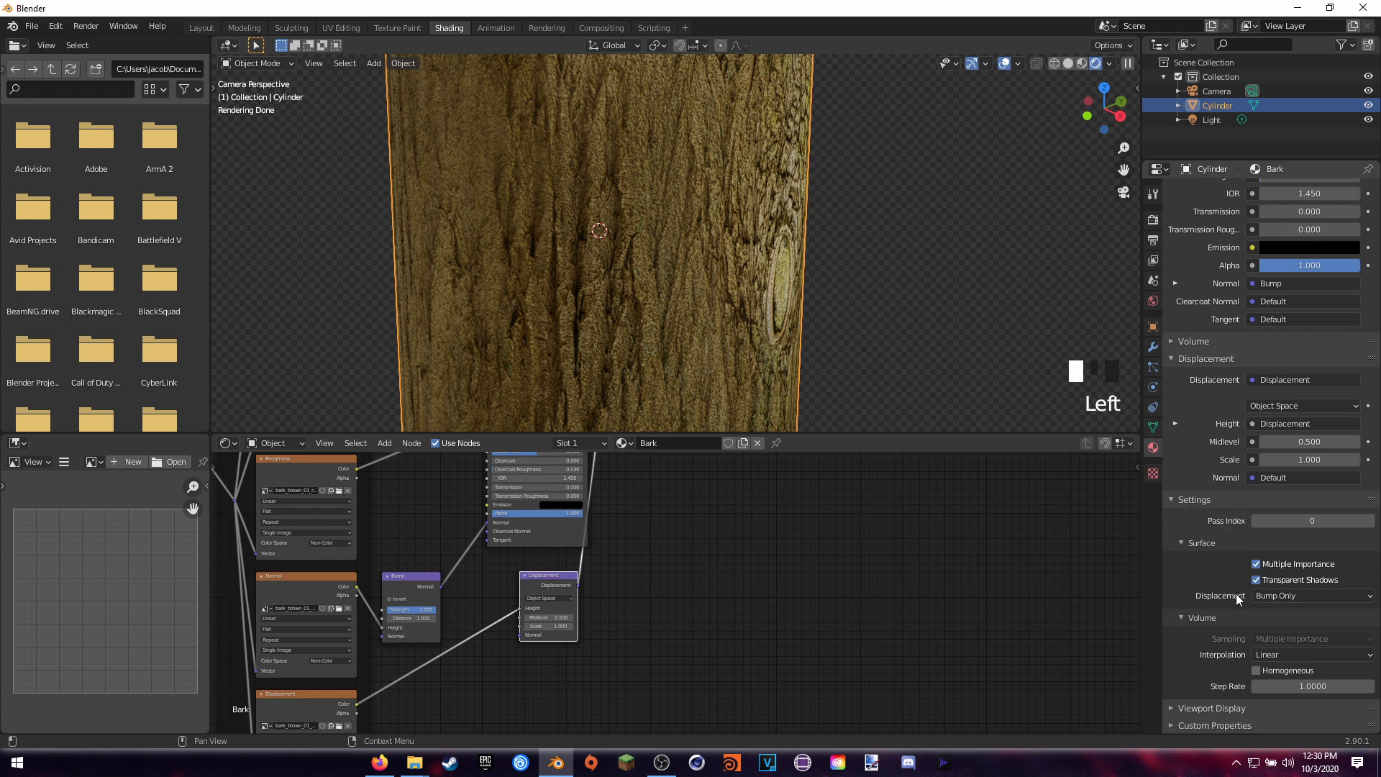
click(1272, 595)
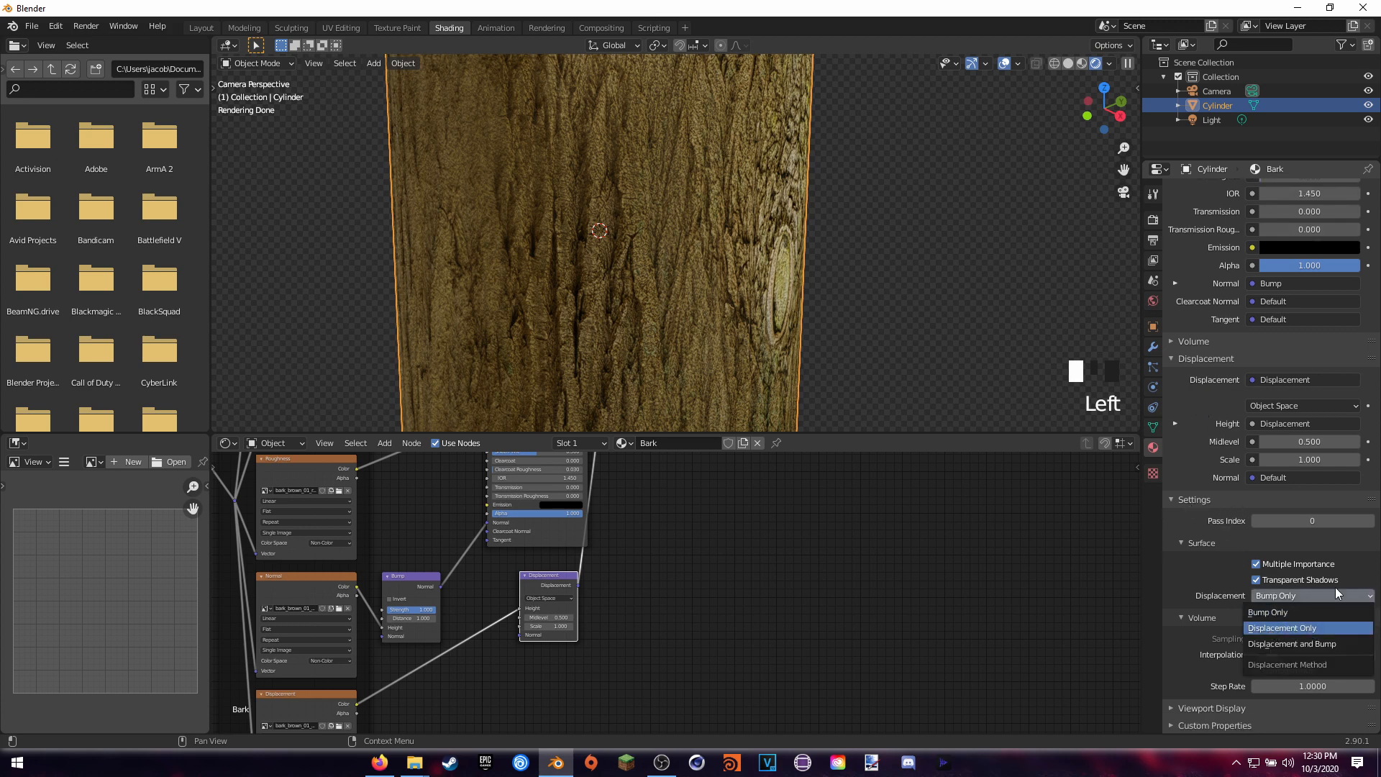
click(1278, 597)
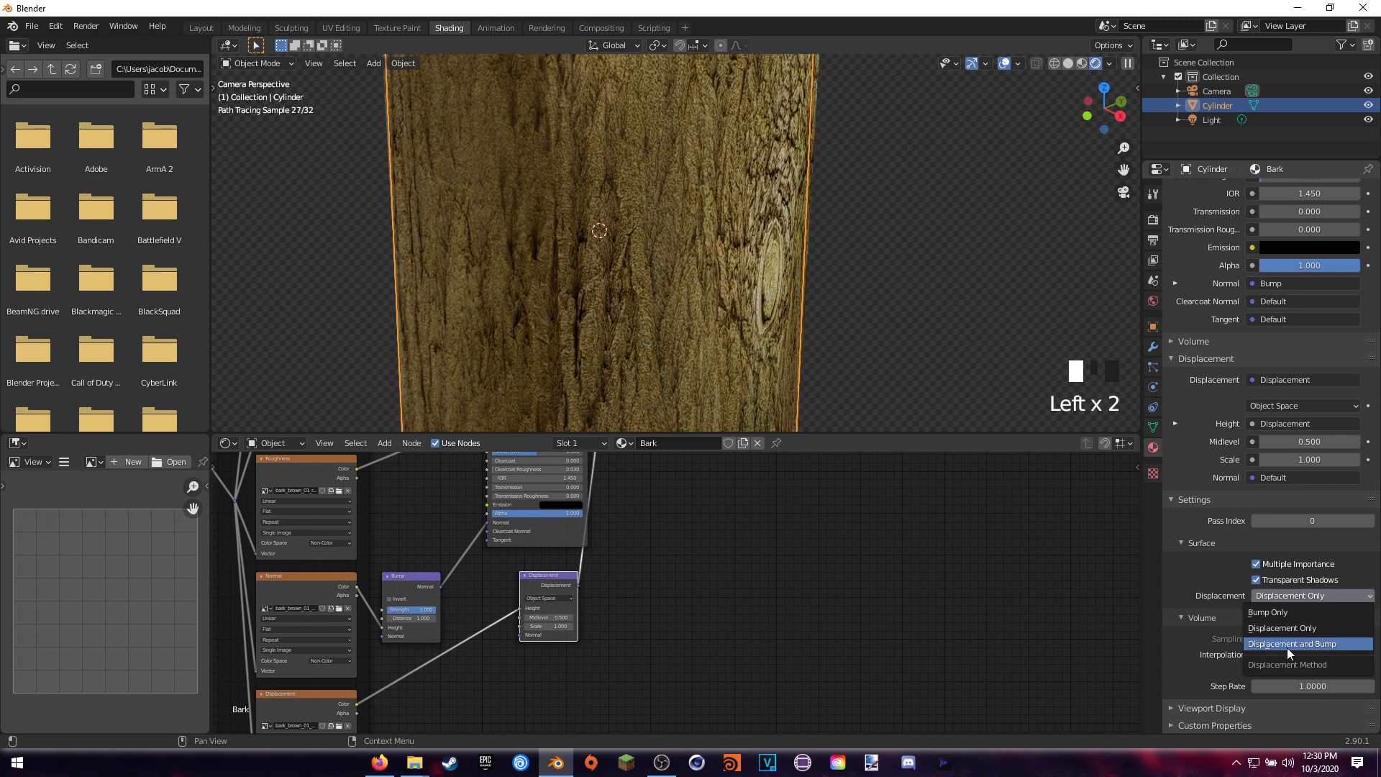
click(1302, 596)
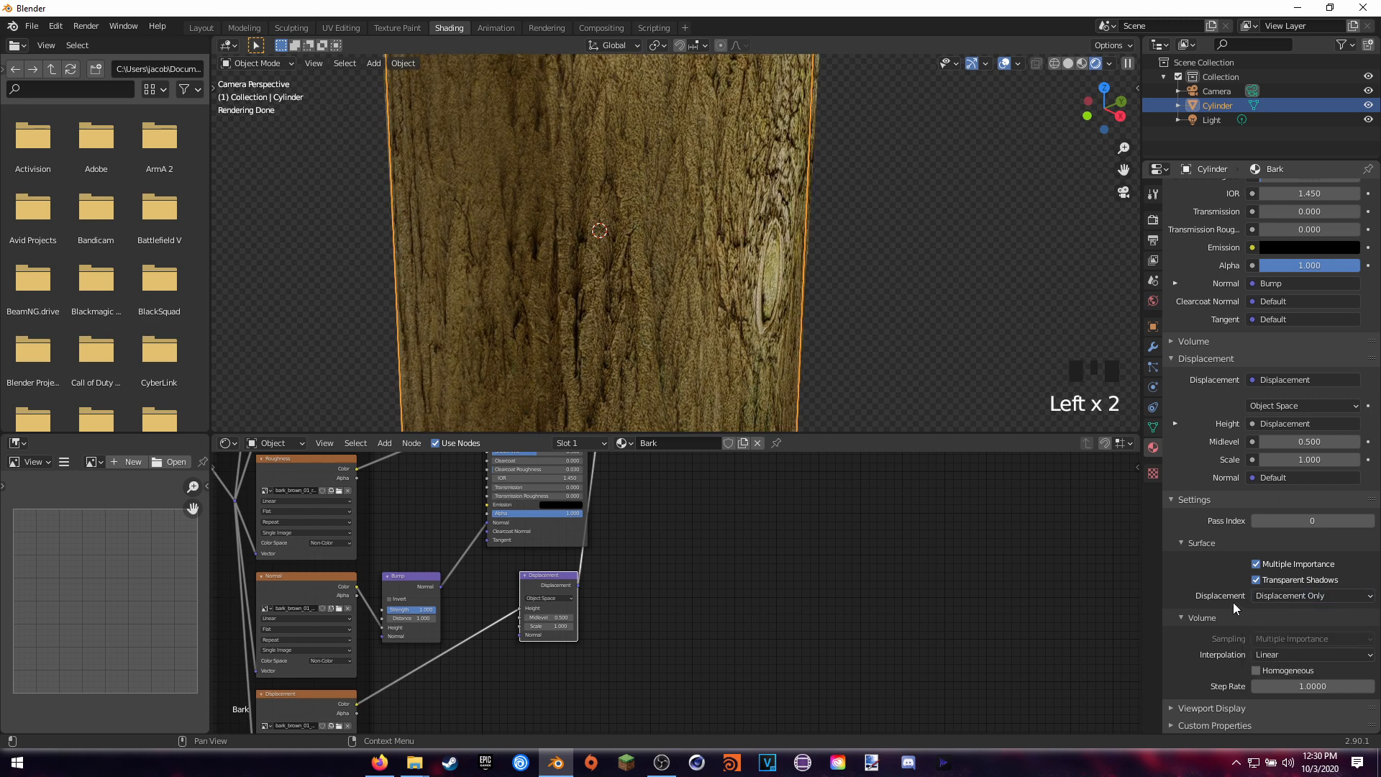
click(1289, 594)
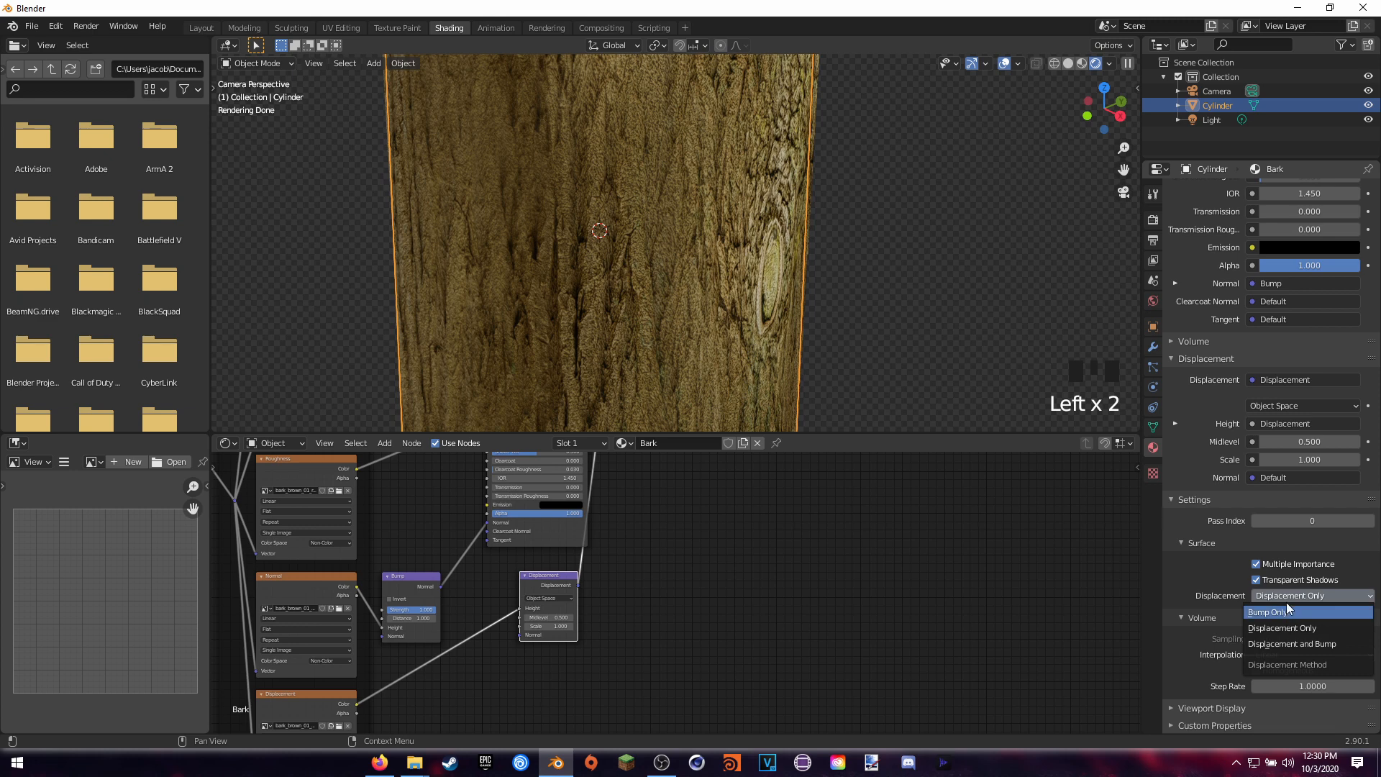
click(1288, 597)
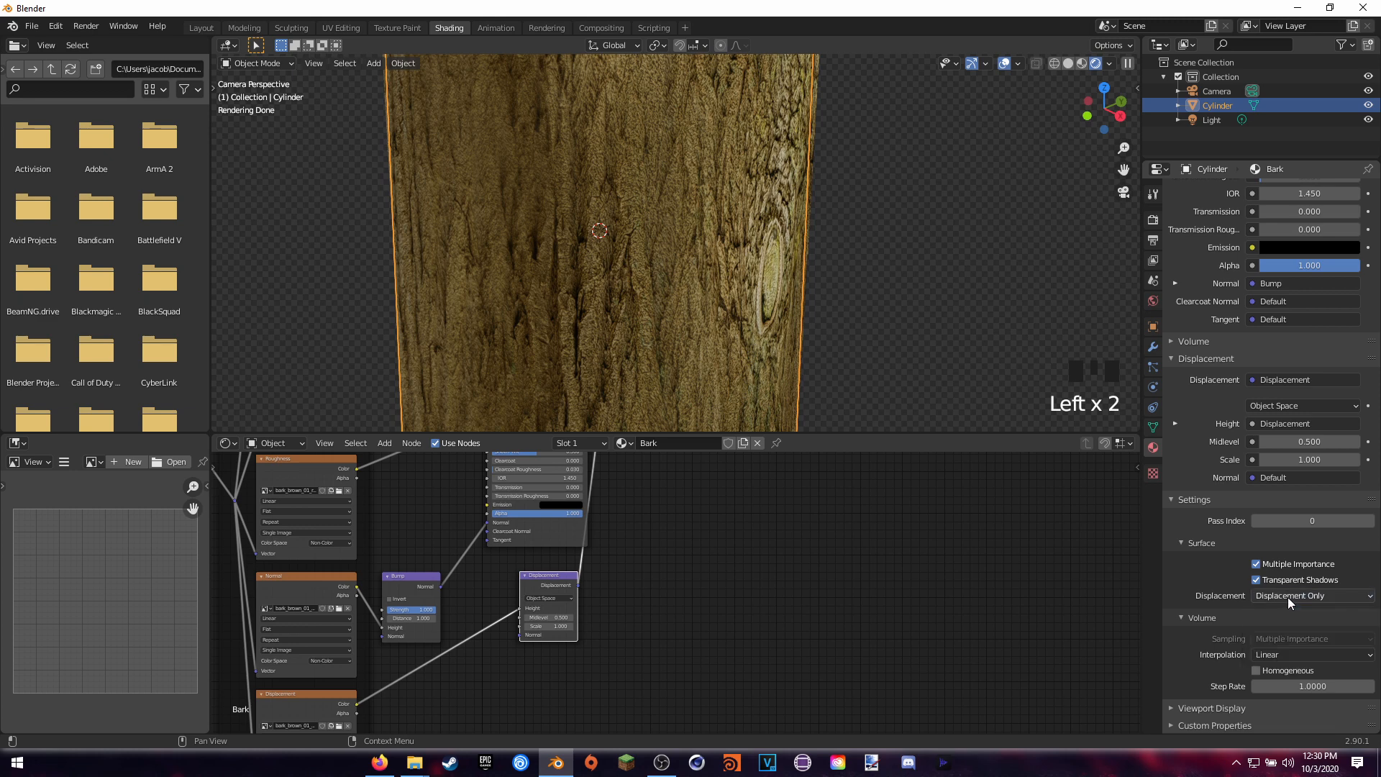
Add a Subdivision Surface modifier to the cylinder, set it to Simple and enable Adaptive Subdivision.
double_click(1155, 220)
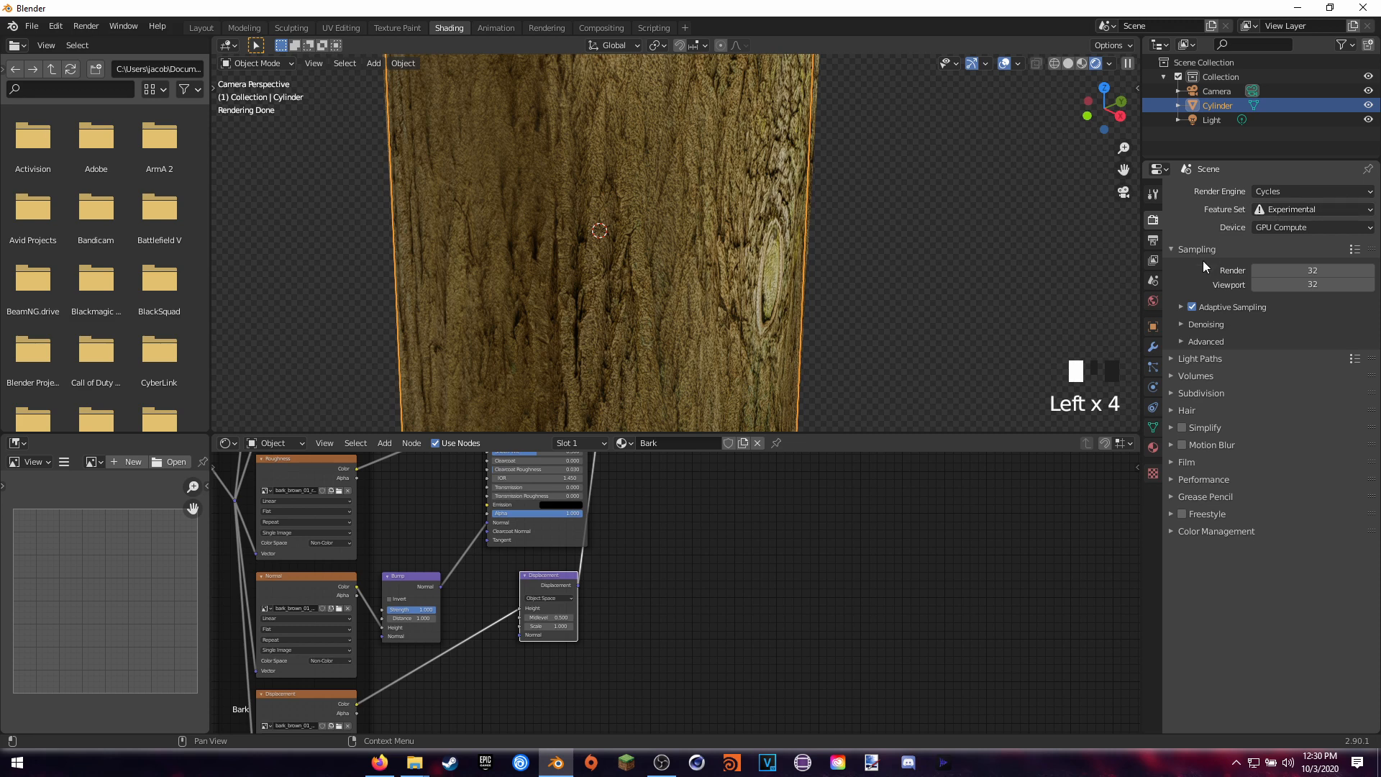
click(1153, 347)
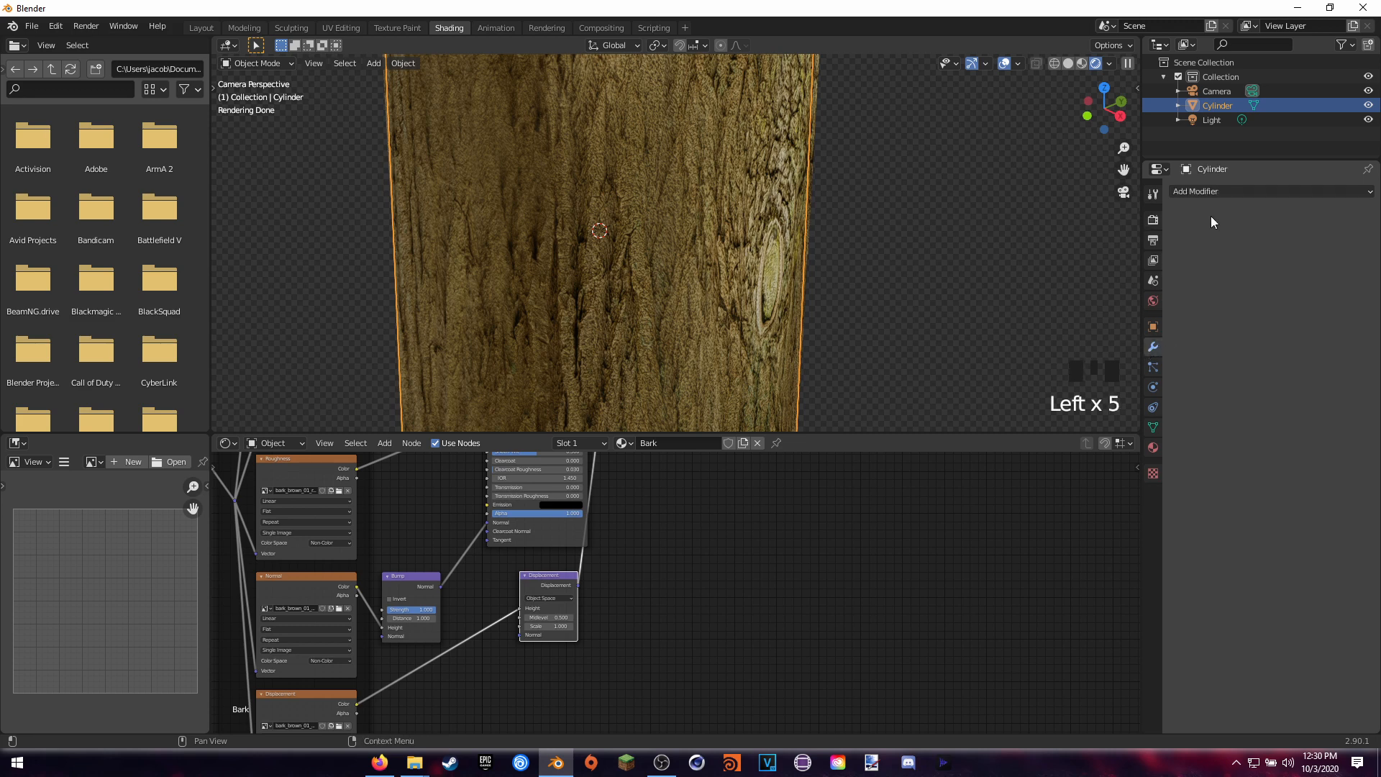
click(1211, 191)
click(1116, 421)
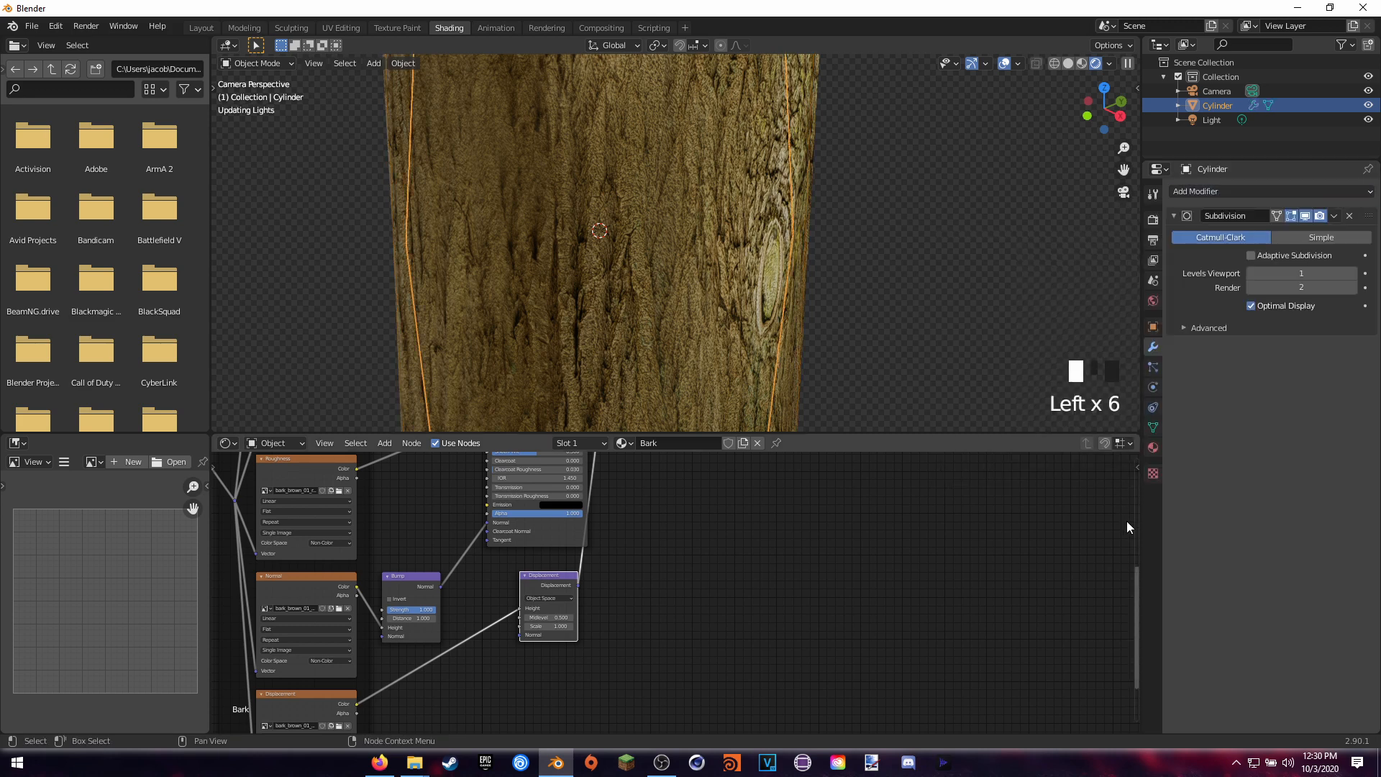
click(1286, 241)
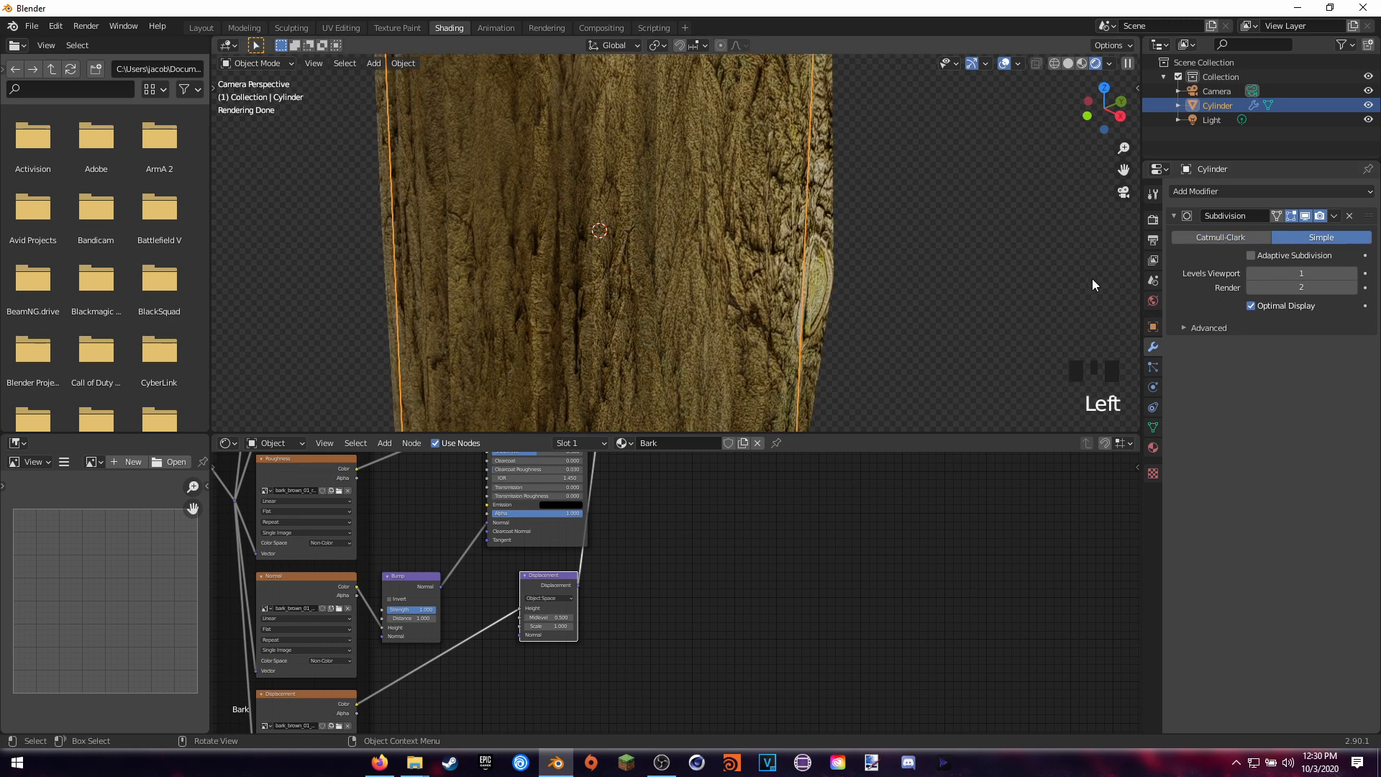
click(1252, 255)
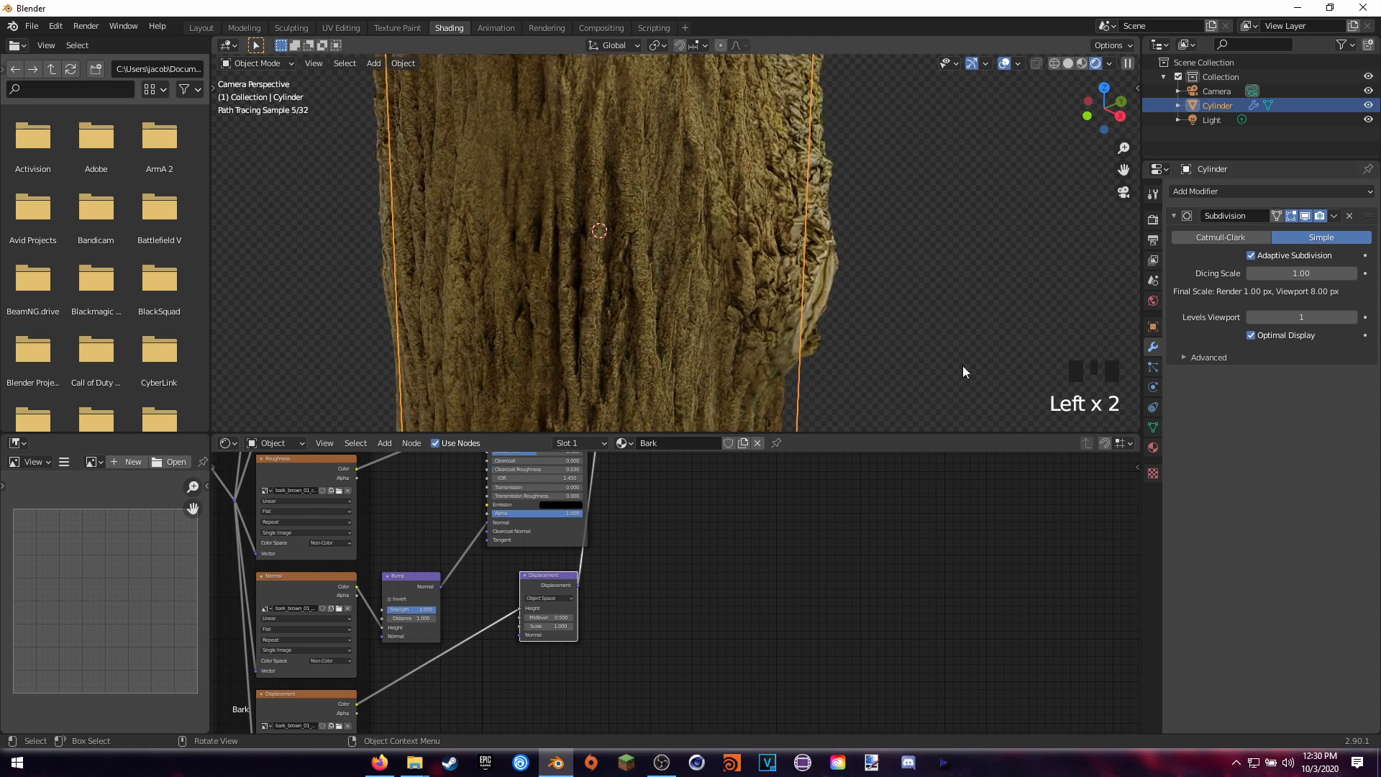
Examine the displaced bark surface on the cylinder up close and at full height.
scroll(919, 304, down, 2)
scroll(920, 304, down, 3)
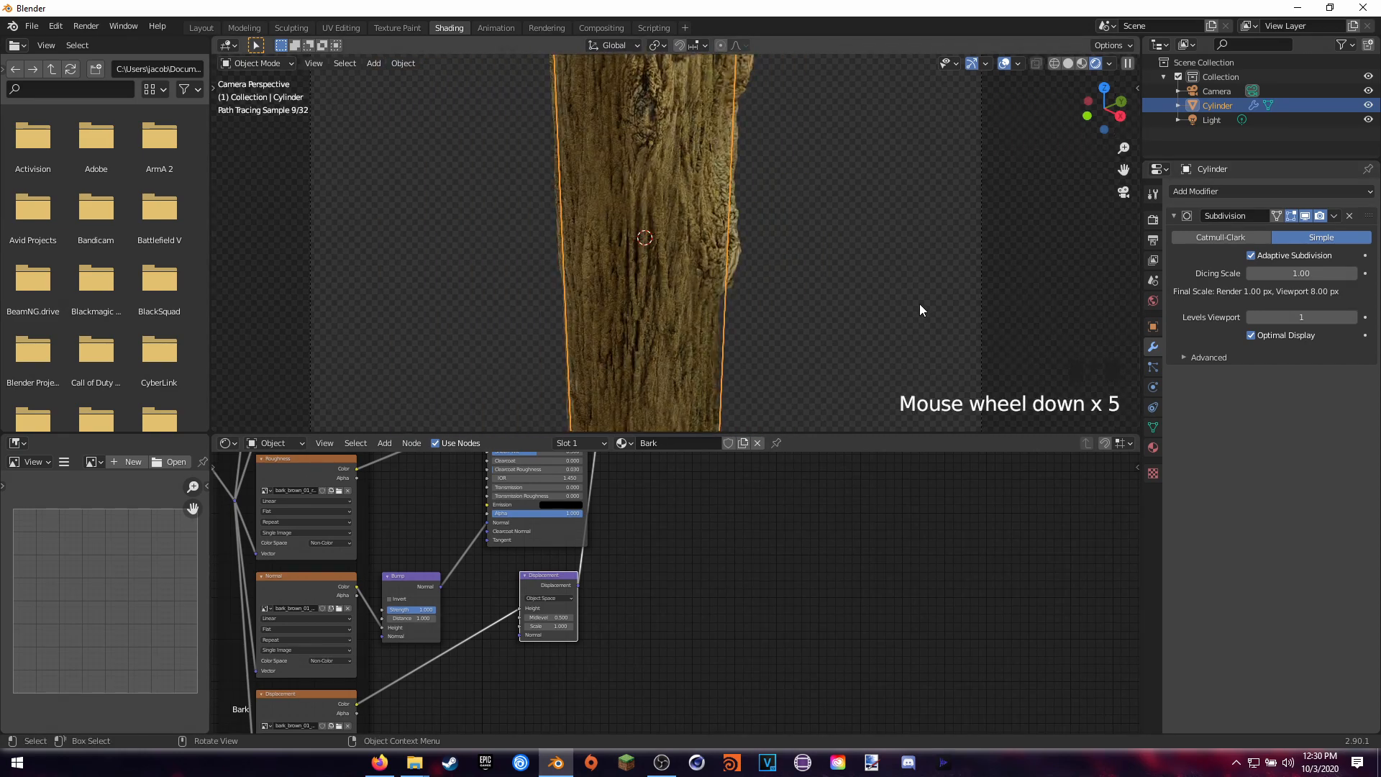
shift+middle_drag(850, 277, 772, 285)
scroll(844, 318, up, 4)
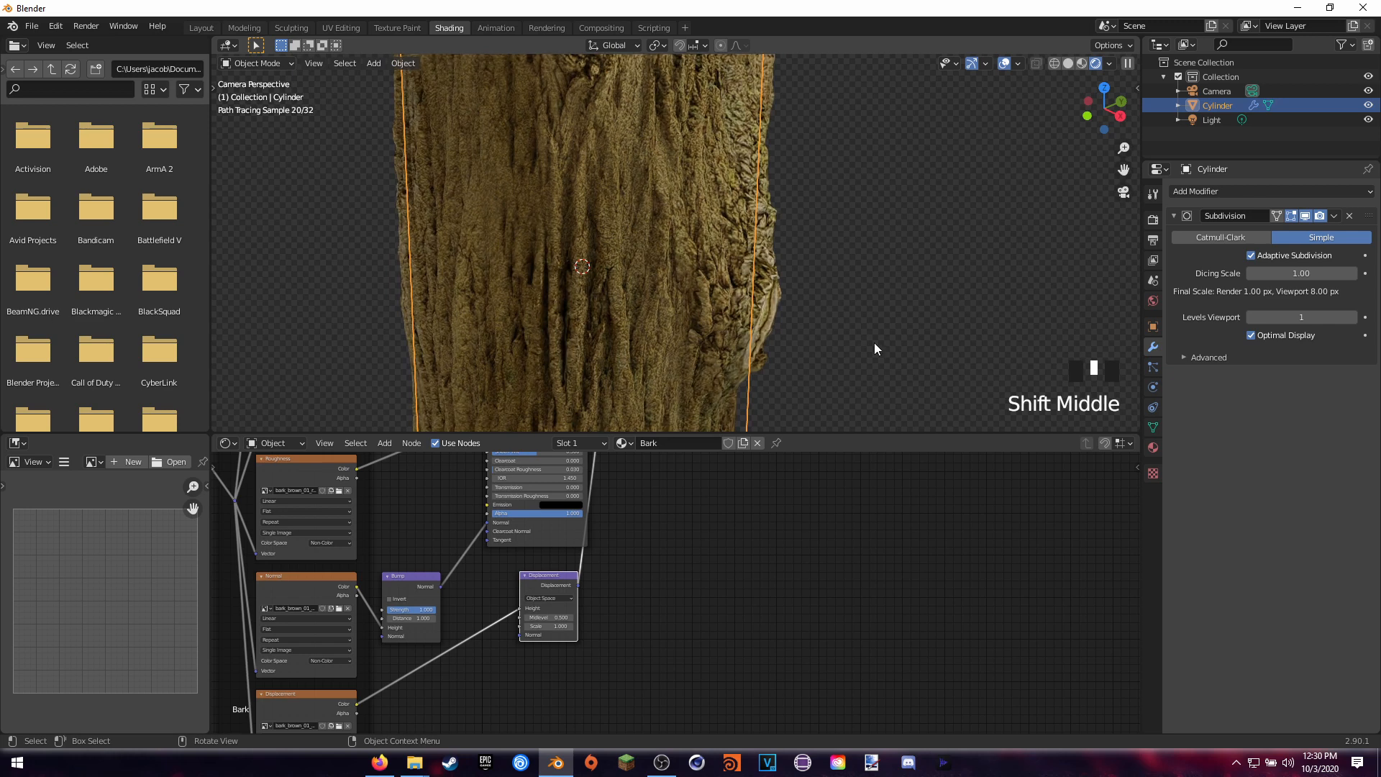
shift+middle_drag(857, 333, 862, 302)
scroll(861, 296, down, 6)
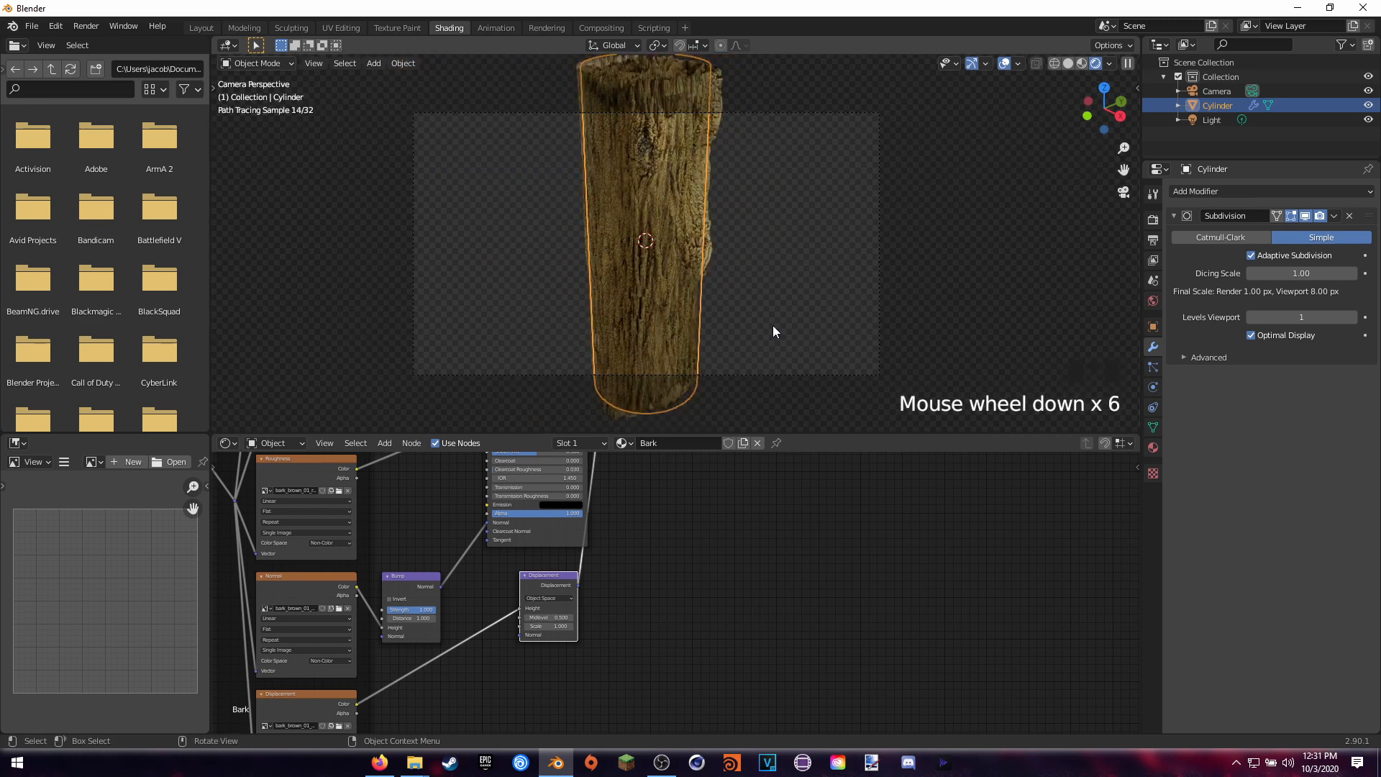
shift+middle_drag(773, 326, 775, 304)
Set the Displacement node's Scale to 0.8 and check the bark relief from another angle.
scroll(641, 593, up, 9)
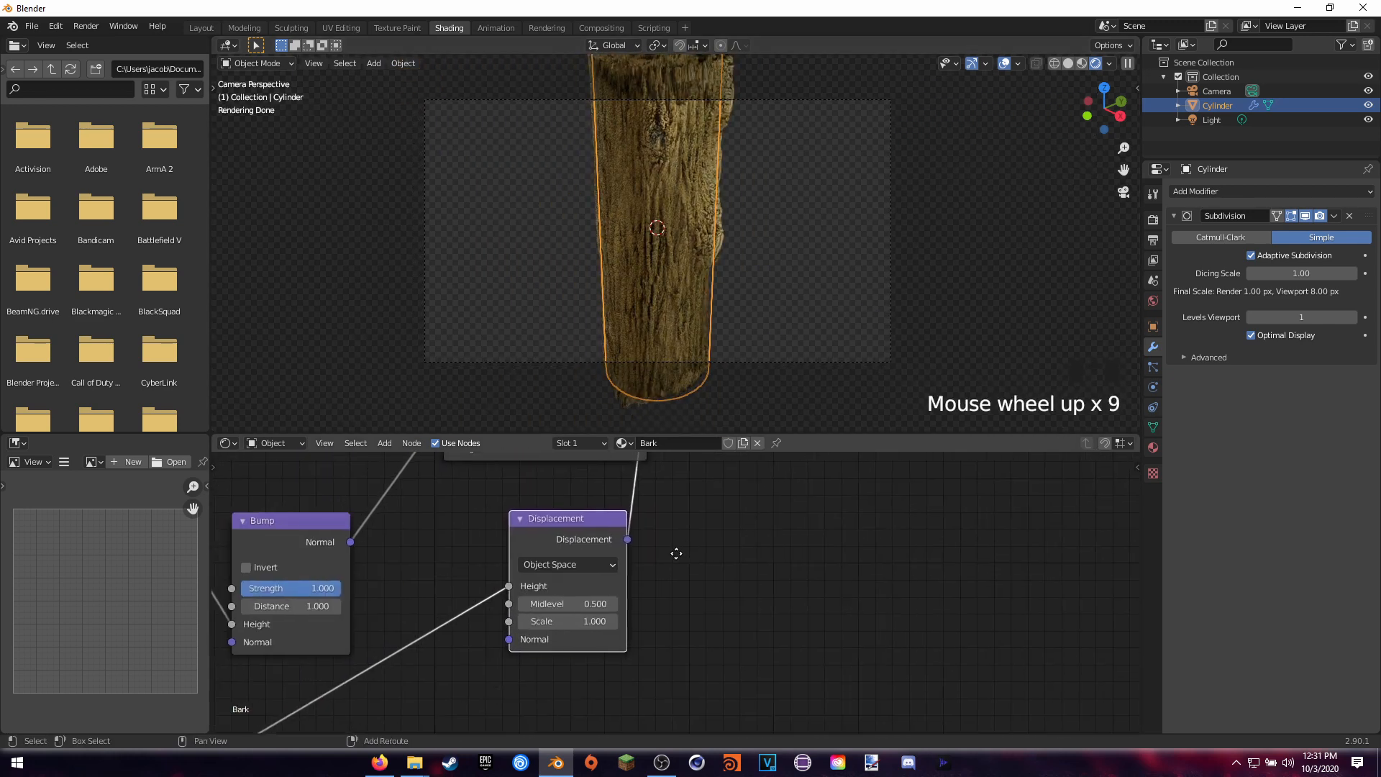
click(576, 610)
click(576, 610)
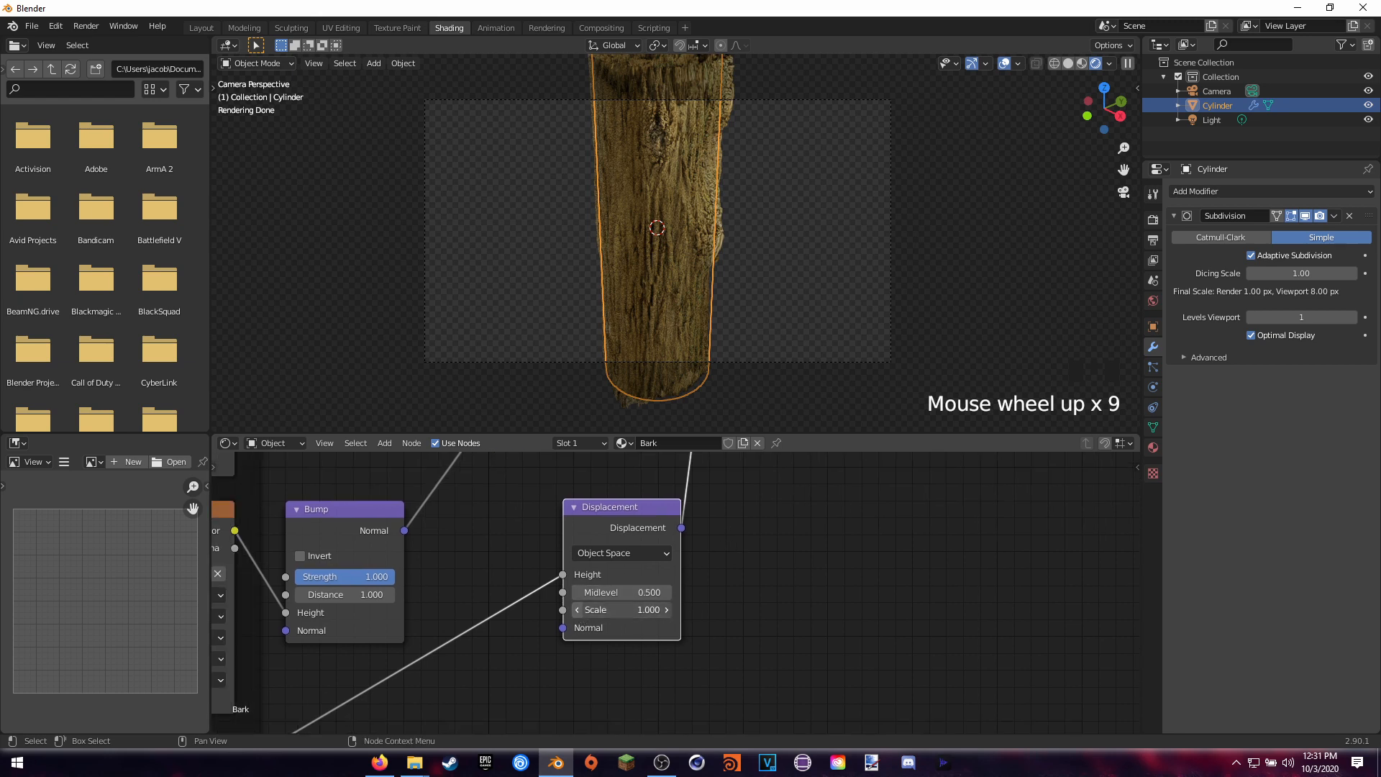
click(576, 610)
middle_drag(776, 308, 780, 298)
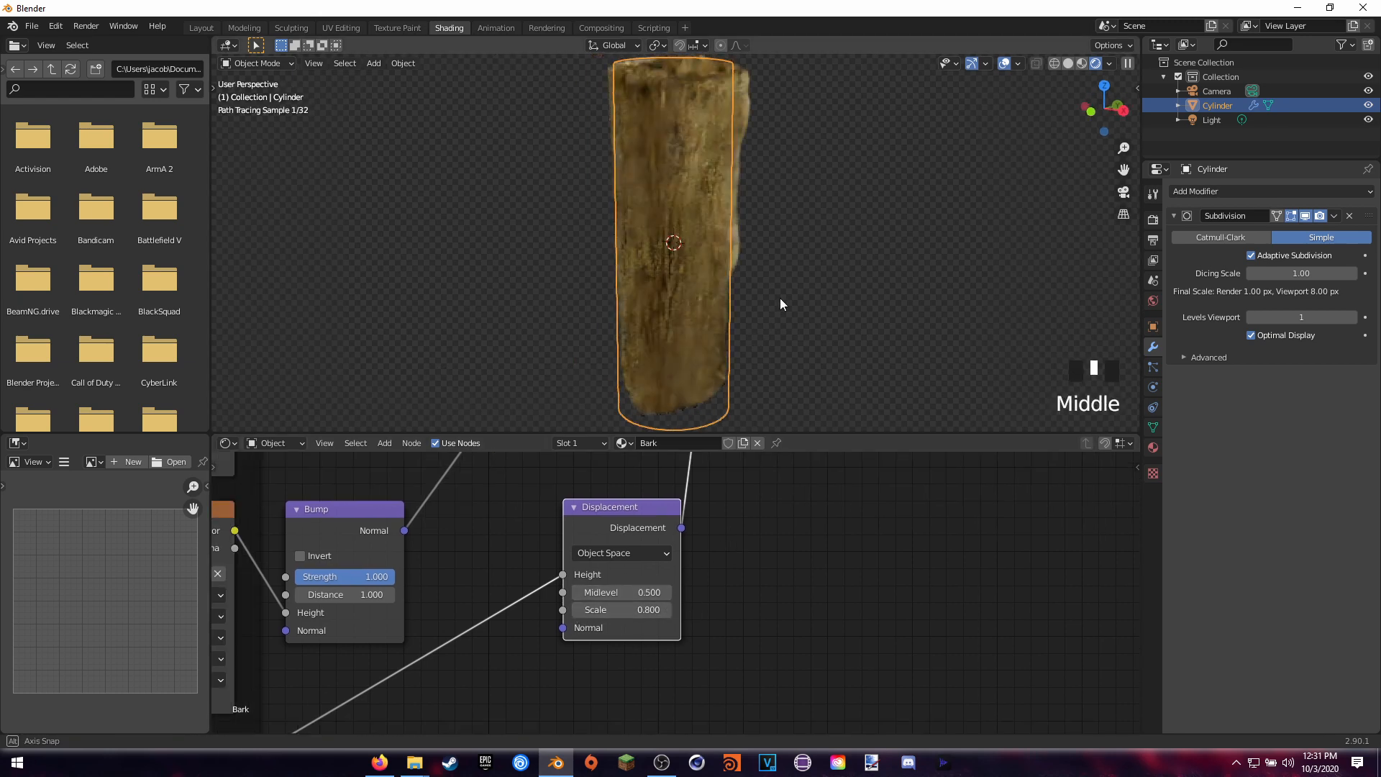
scroll(777, 296, up, 4)
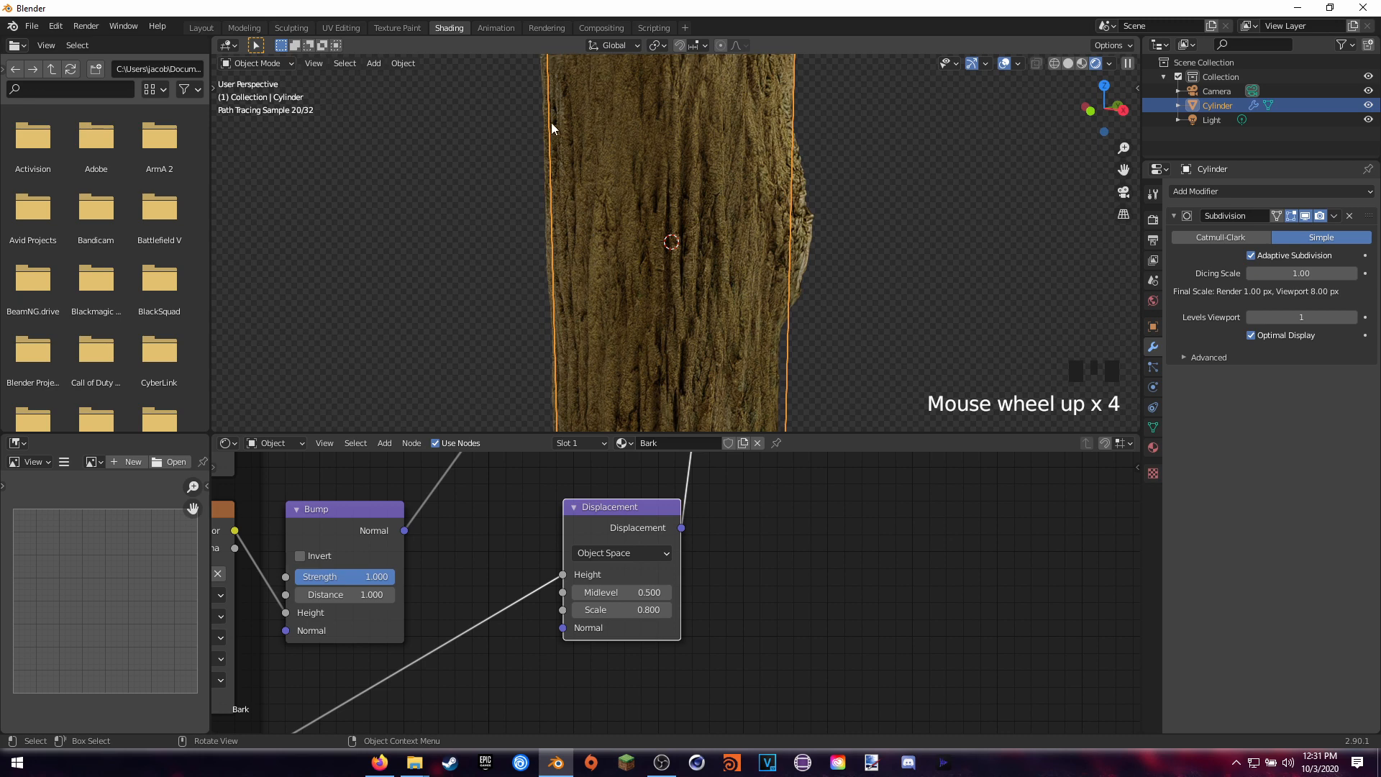
middle_drag(559, 88, 552, 155)
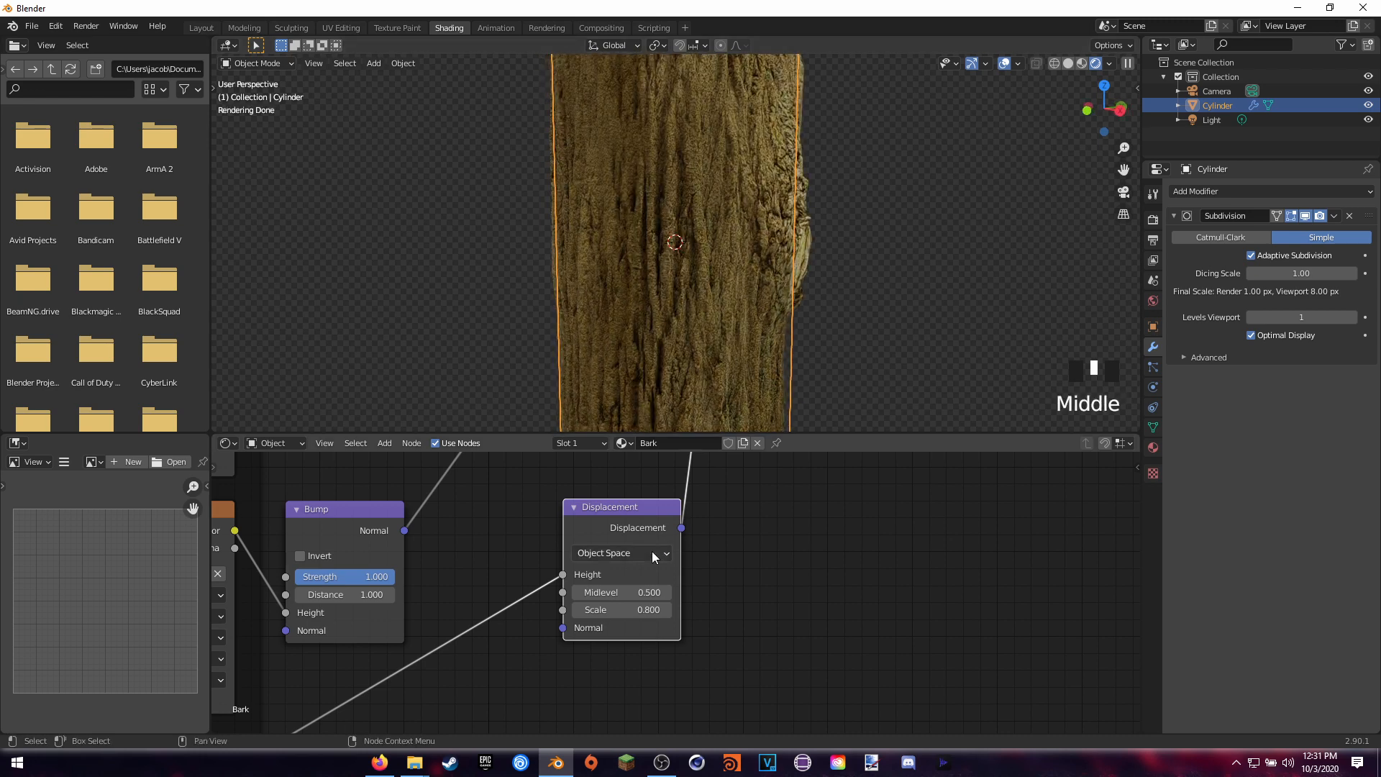
Try a Midlevel of 0.1 on the Displacement node and set it back to 0.5.
drag(612, 599, 478, 599)
click(613, 597)
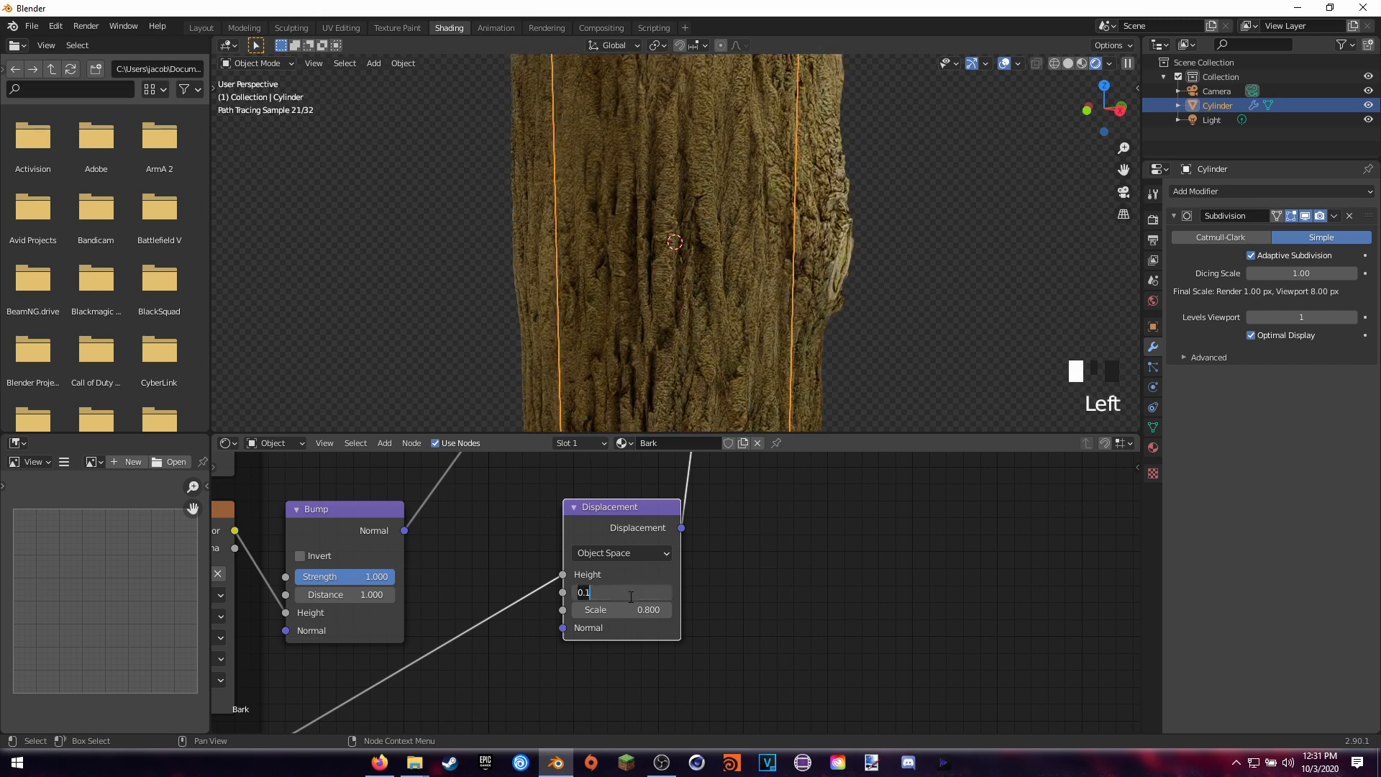
text(.5)
key(Return)
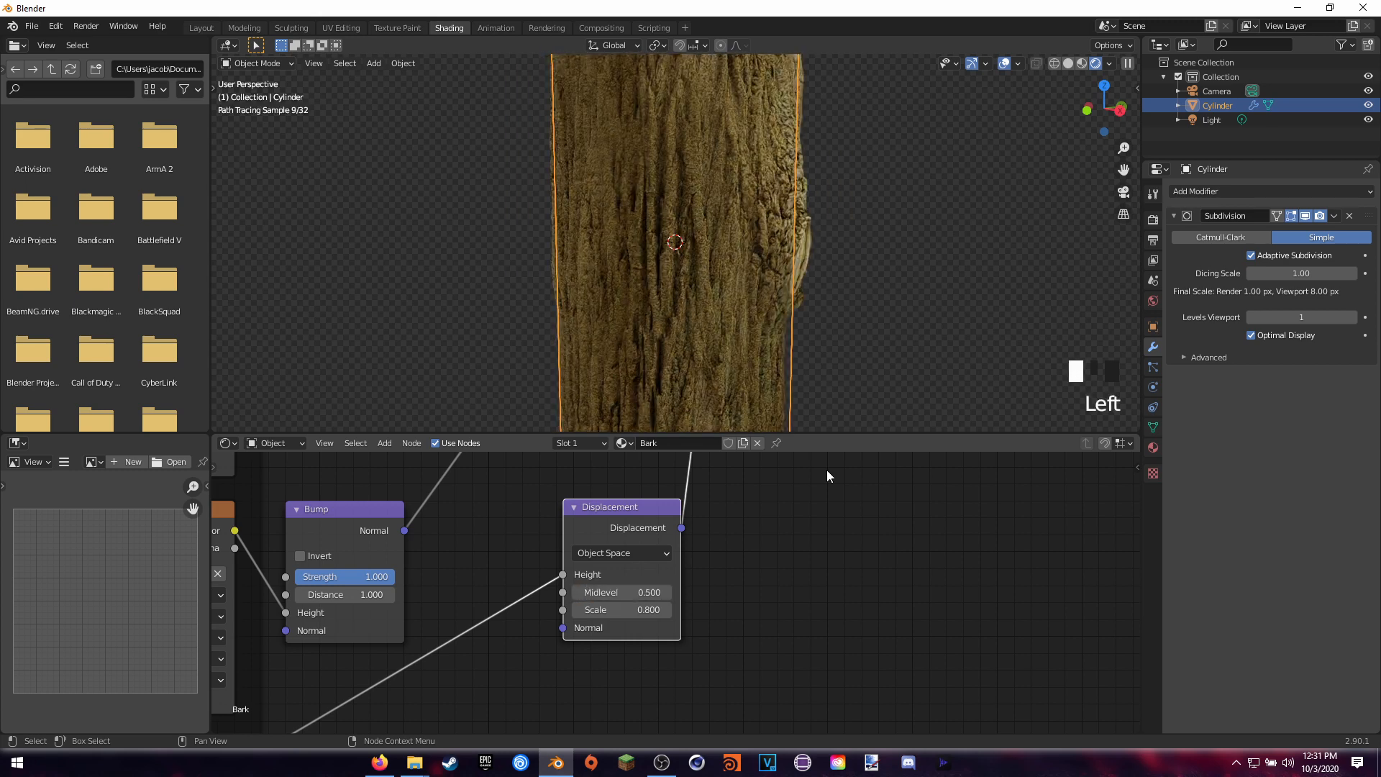
Look over the bark texture nodes and move the Bump node up, nearer the Principled BSDF's Normal input.
scroll(728, 550, down, 1)
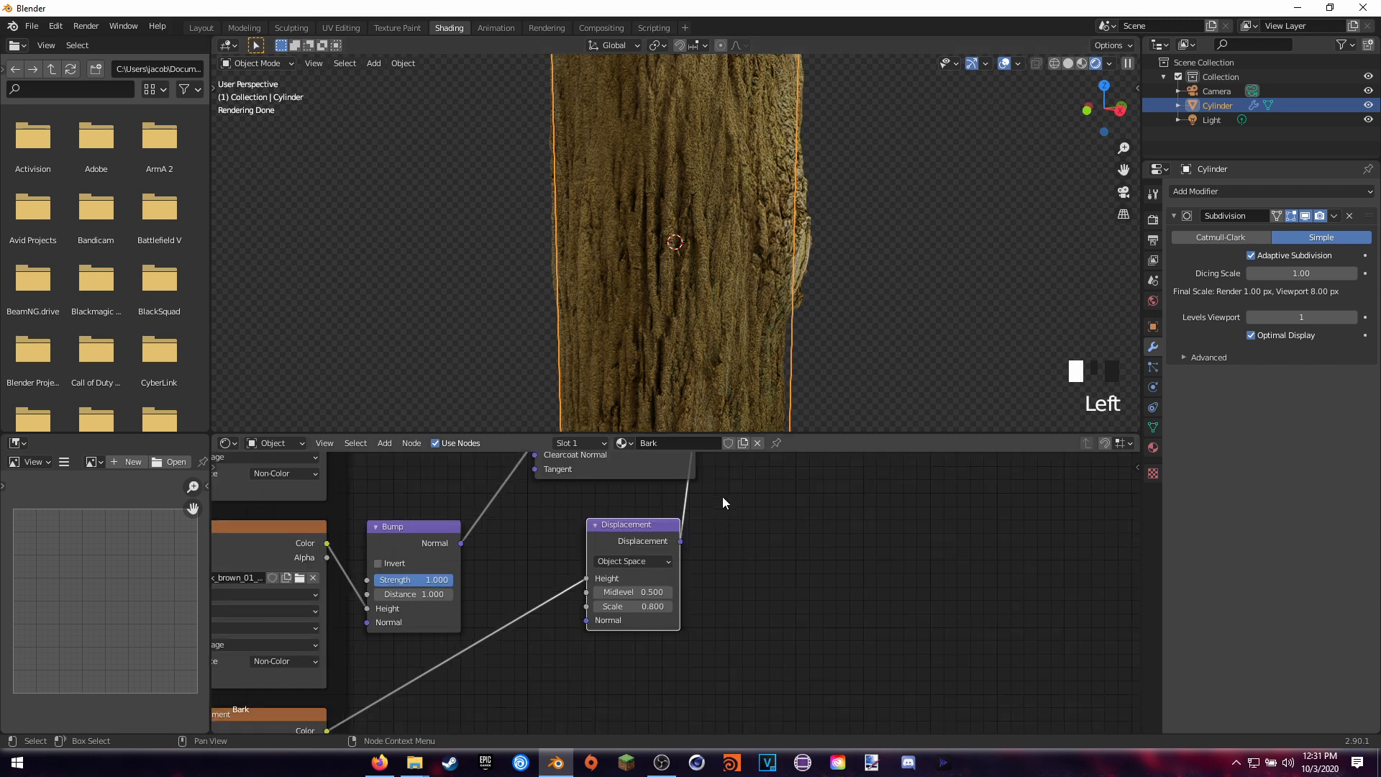
middle_drag(700, 494, 872, 555)
middle_drag(520, 514, 542, 609)
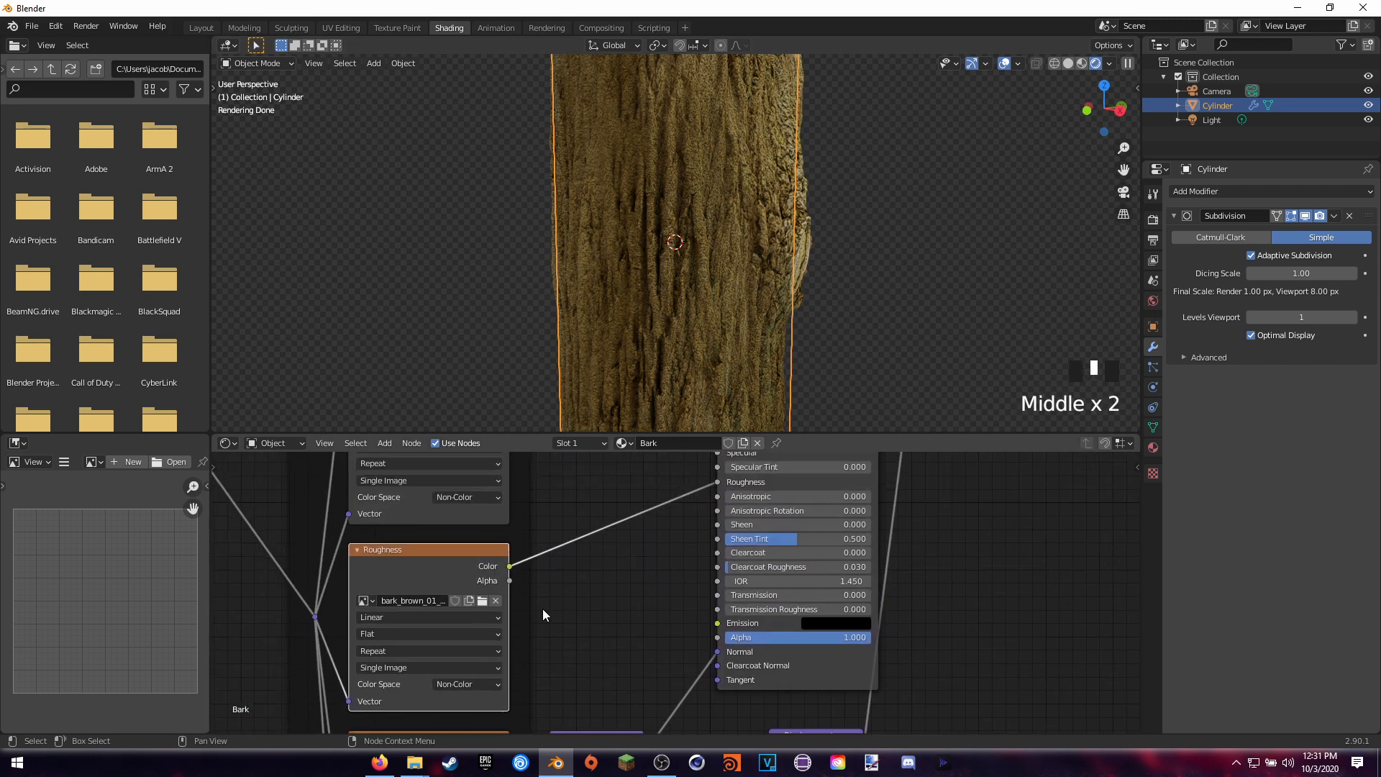
click(606, 580)
middle_drag(610, 580, 570, 635)
middle_drag(561, 536, 596, 416)
middle_drag(596, 699, 556, 544)
middle_drag(603, 586, 644, 596)
drag(567, 560, 577, 485)
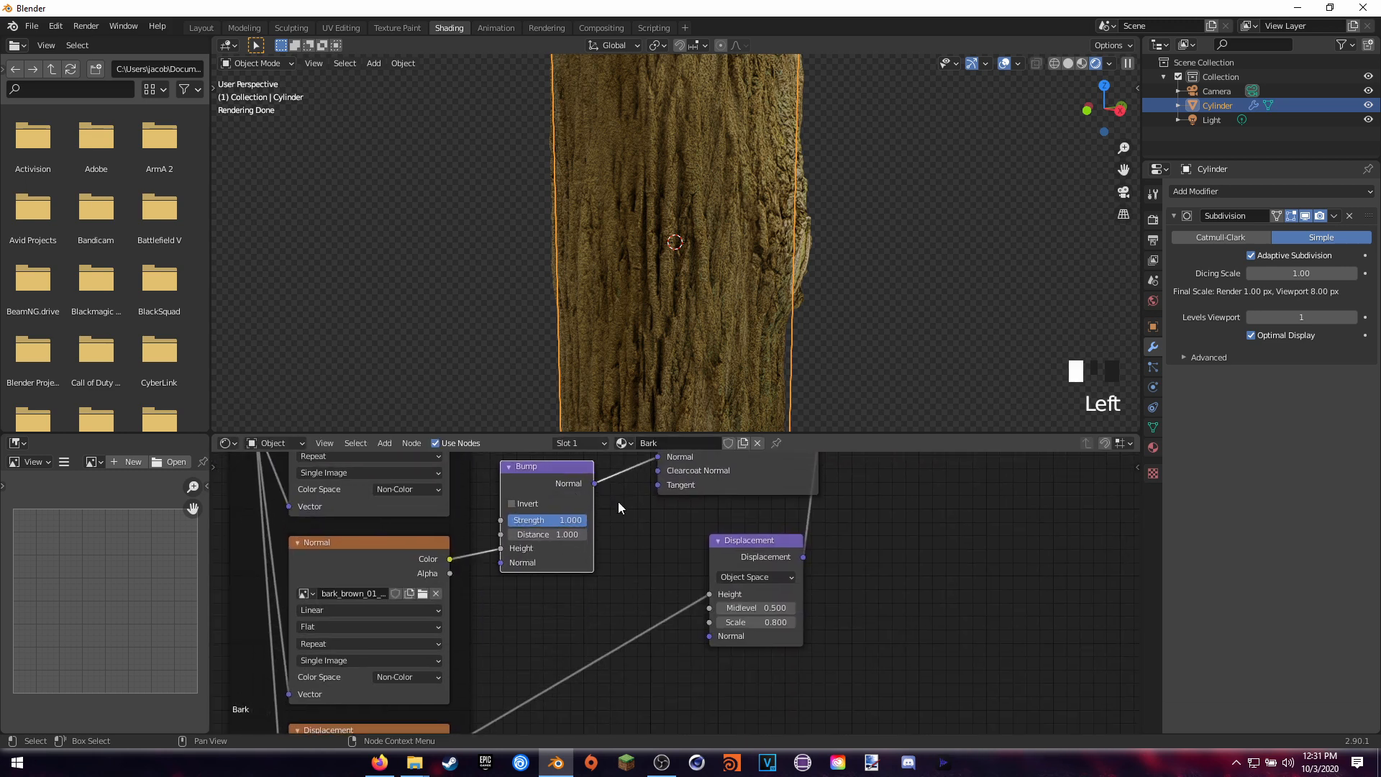
Insert a ColorRamp node between the Roughness texture's Color output and the Principled BSDF's Roughness input.
middle_drag(619, 502, 576, 569)
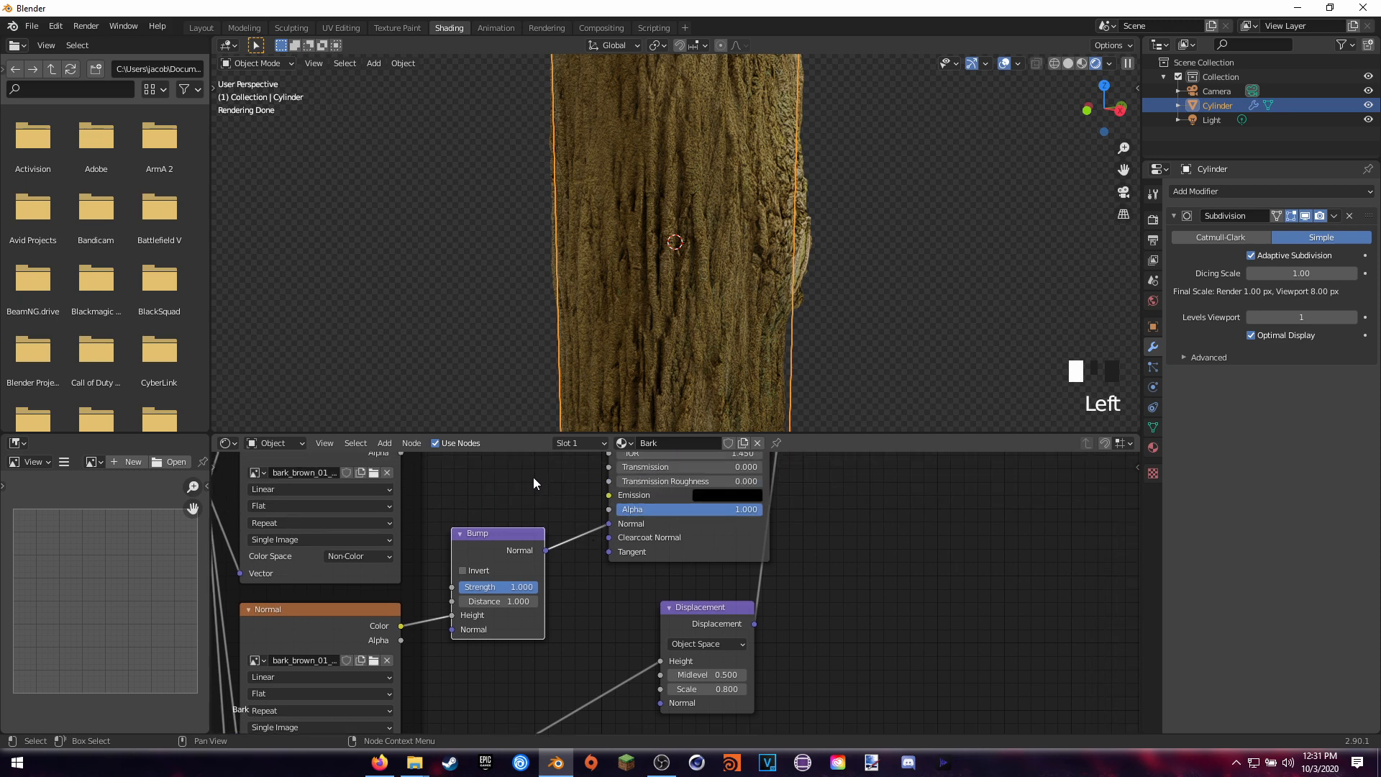
middle_drag(533, 477, 610, 602)
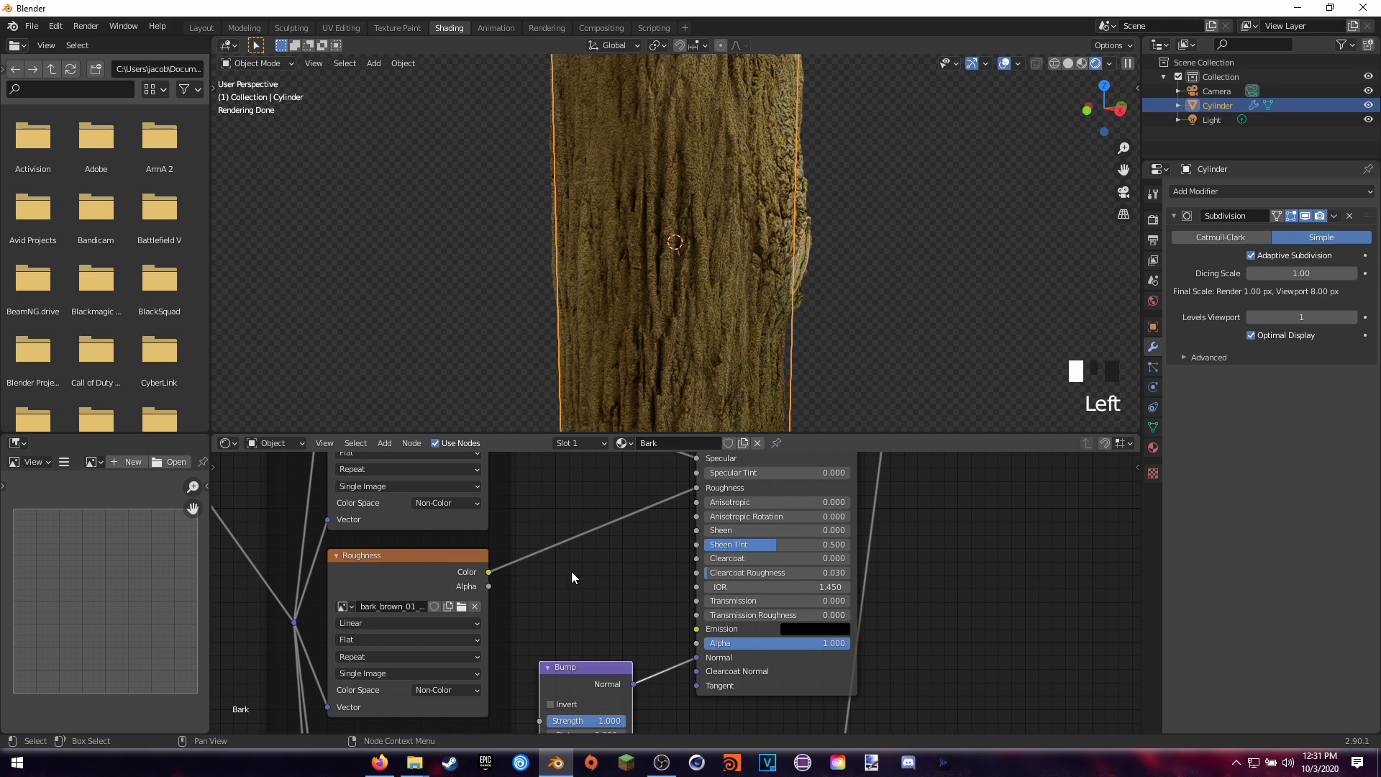
key(shift+a)
text(color)
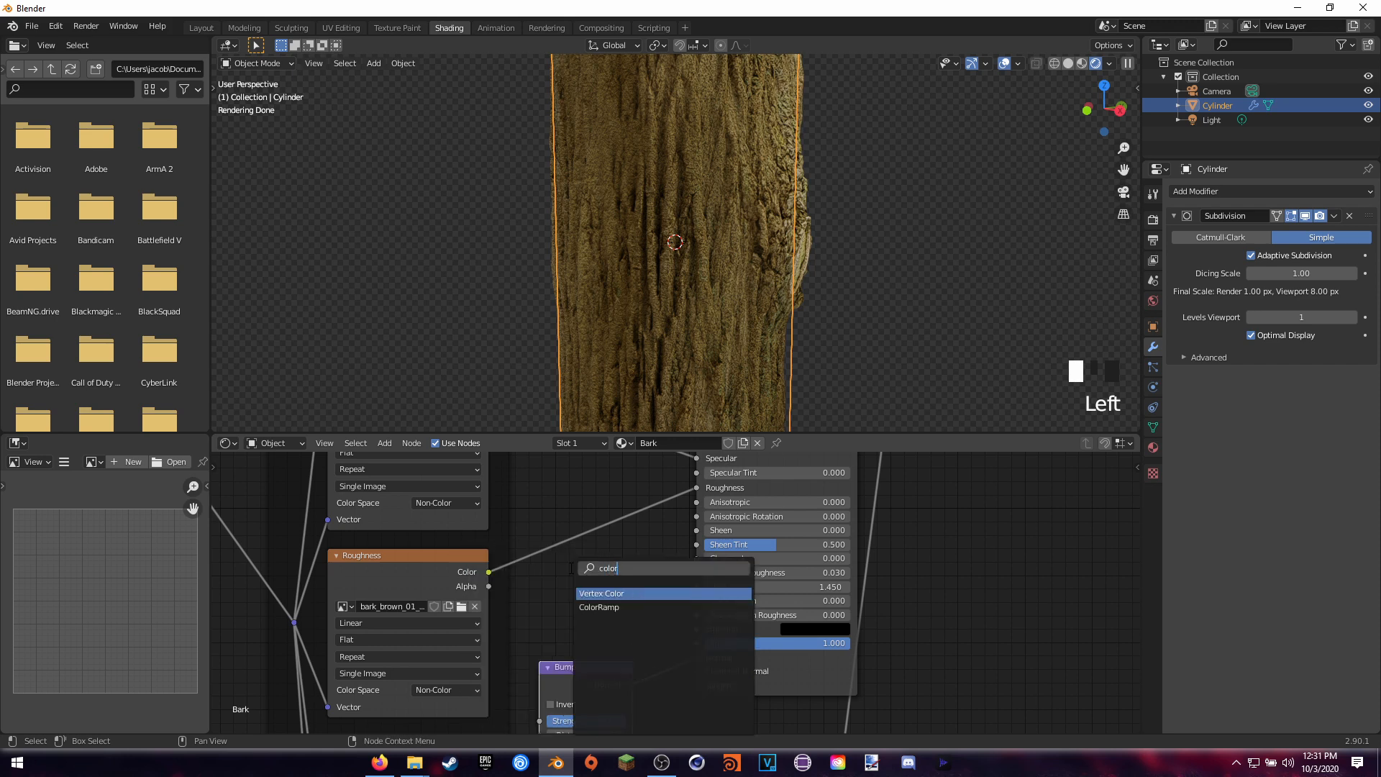
click(615, 607)
click(587, 537)
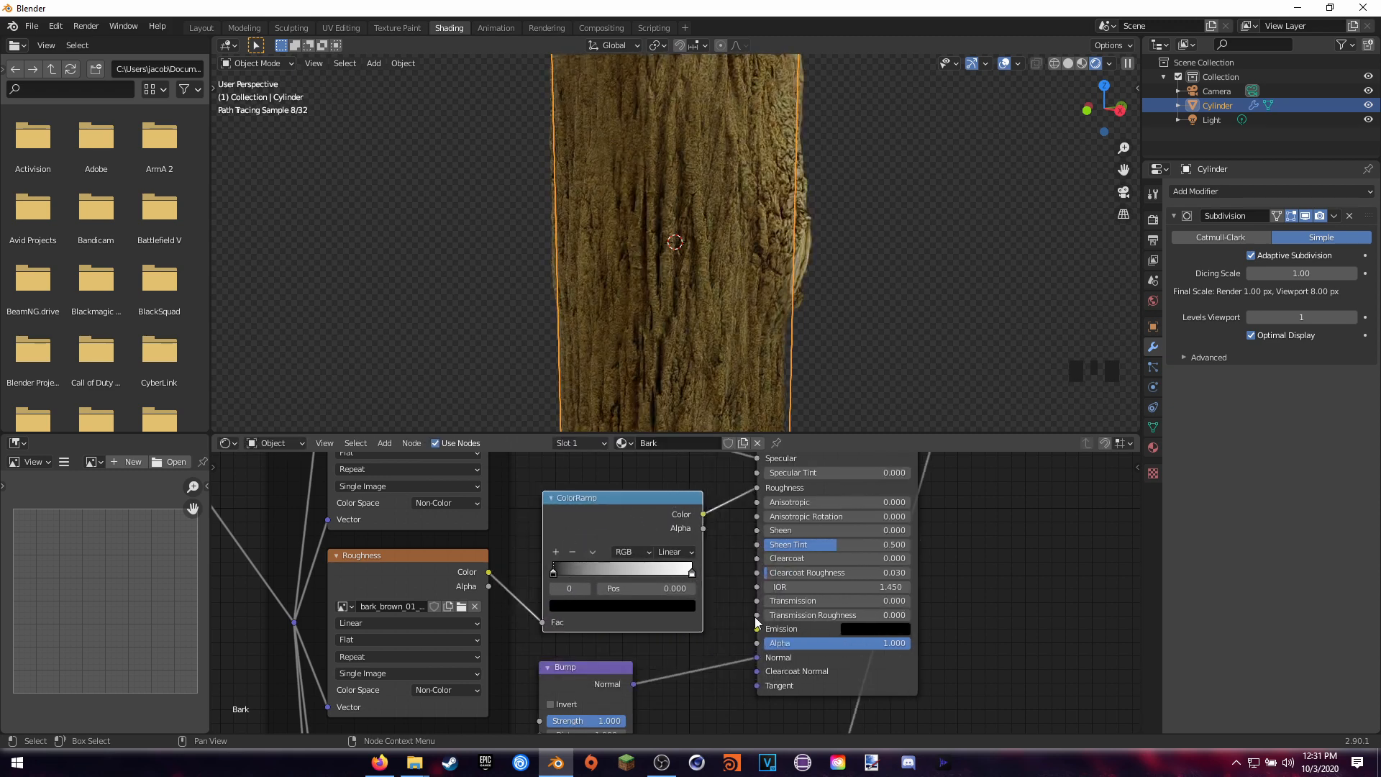
shift+middle_drag(710, 586, 729, 600)
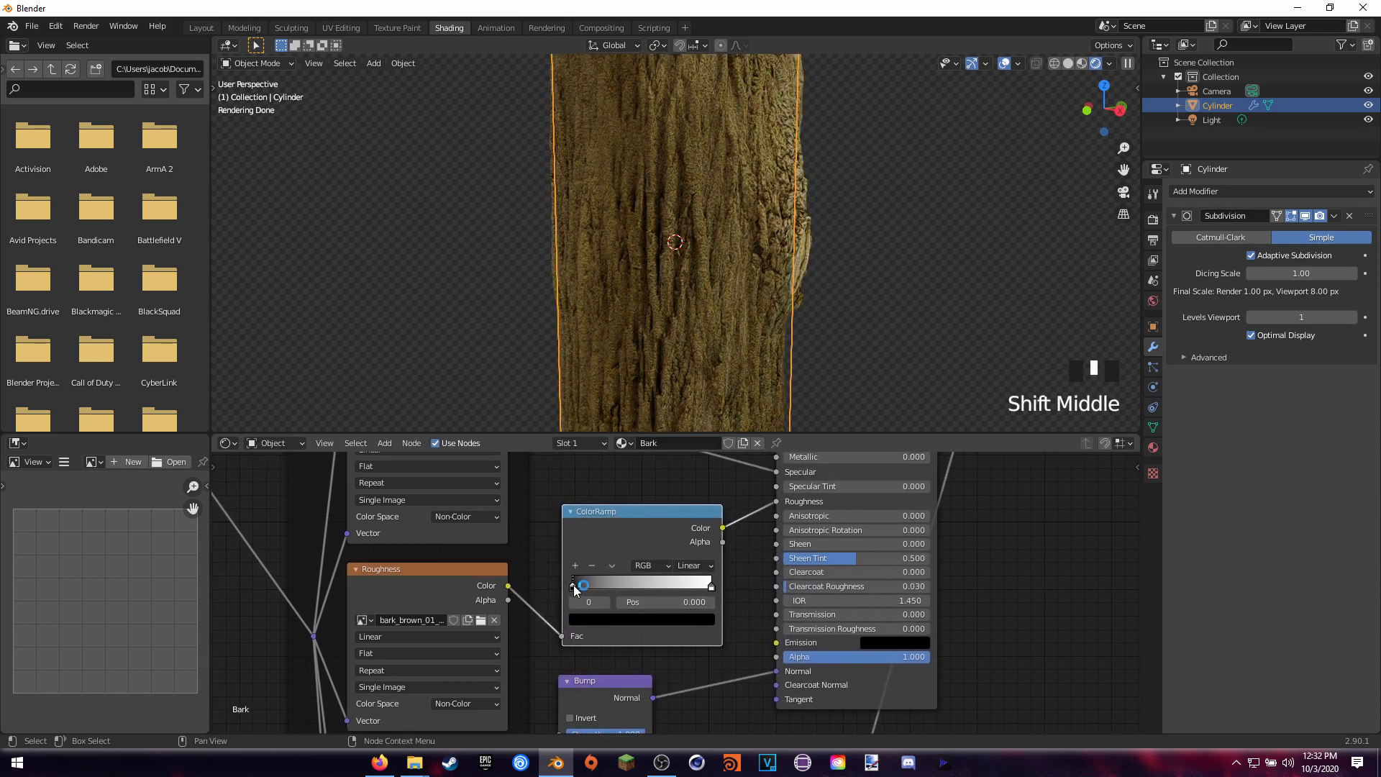
Move the ColorRamp's black stop to 0.005 and preview the ramp's output on the cylinder with Node Wrangler.
mouse_move(586, 586)
mouse_down()
mouse_move(684, 593)
mouse_move(574, 588)
mouse_up()
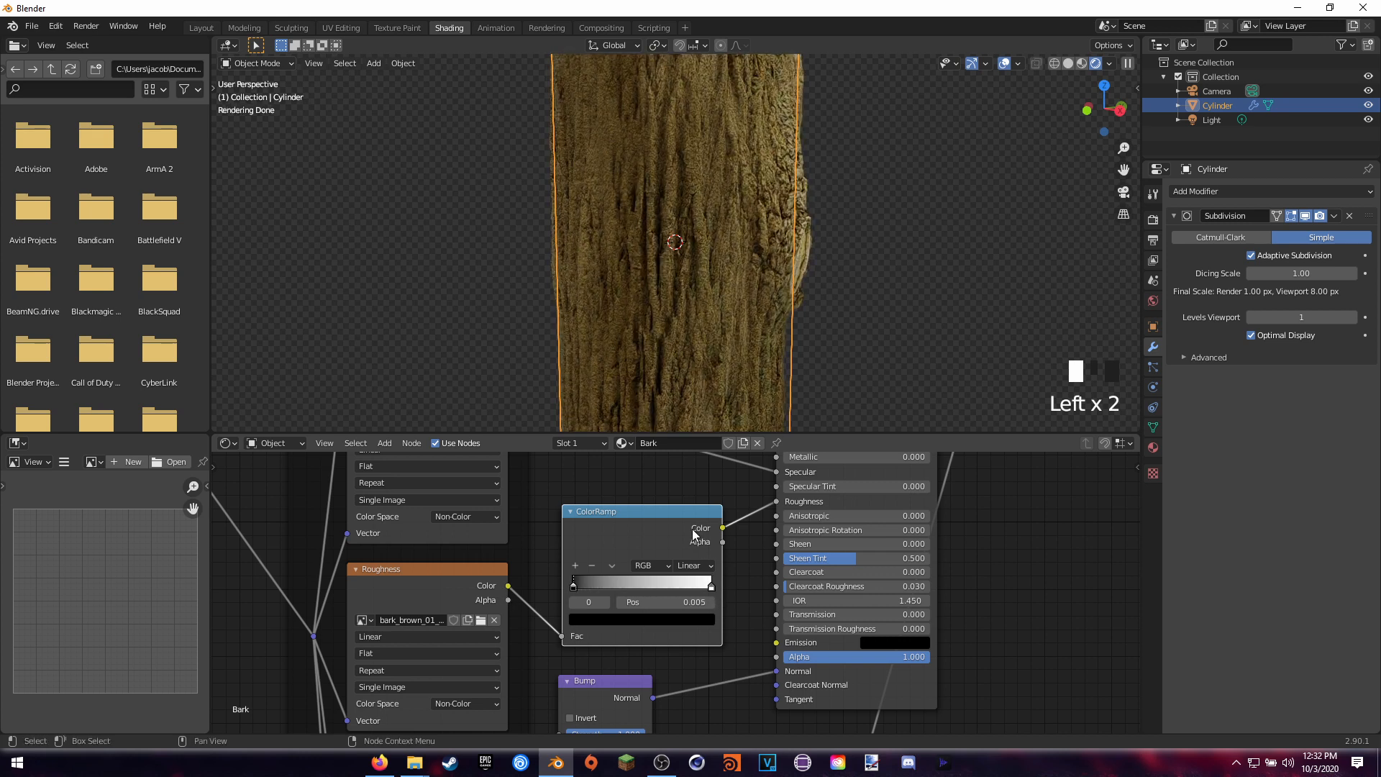
ctrl+shift+click(694, 534)
shift+middle_click(718, 542)
shift+middle_drag(717, 542, 659, 575)
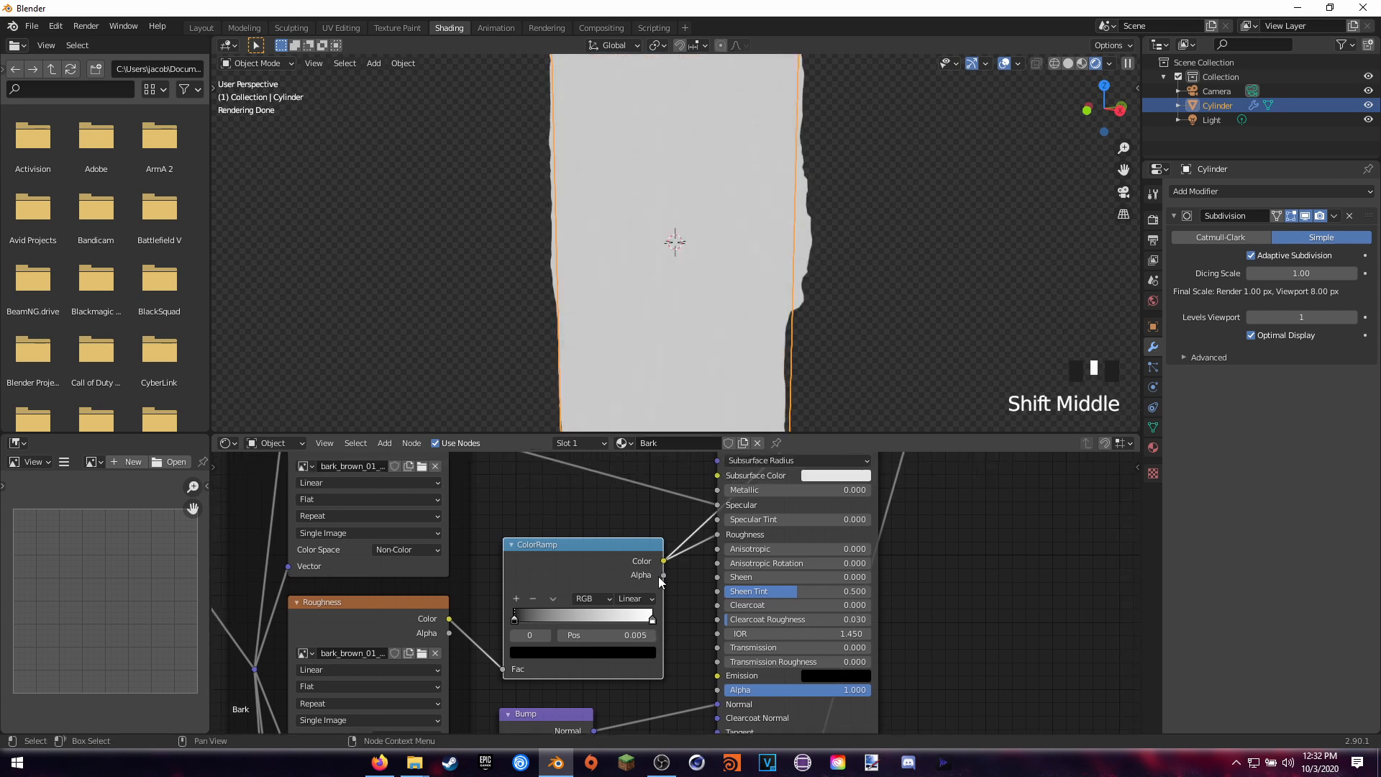
Move the ColorRamp's black stop to 0.886 close beside the white stop, and switch the preview back to the Principled BSDF.
drag(515, 619, 583, 623)
click(651, 620)
click(582, 623)
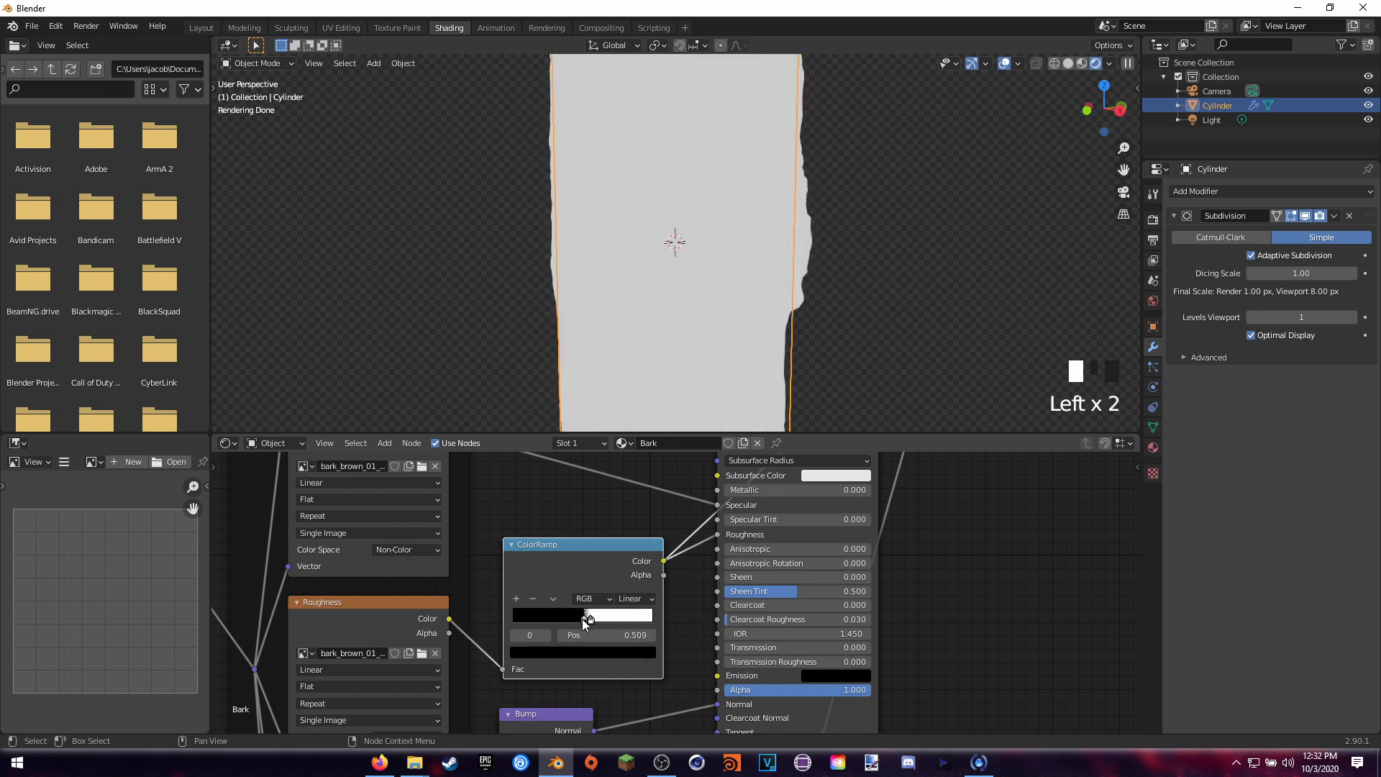
drag(590, 620, 632, 621)
click(644, 624)
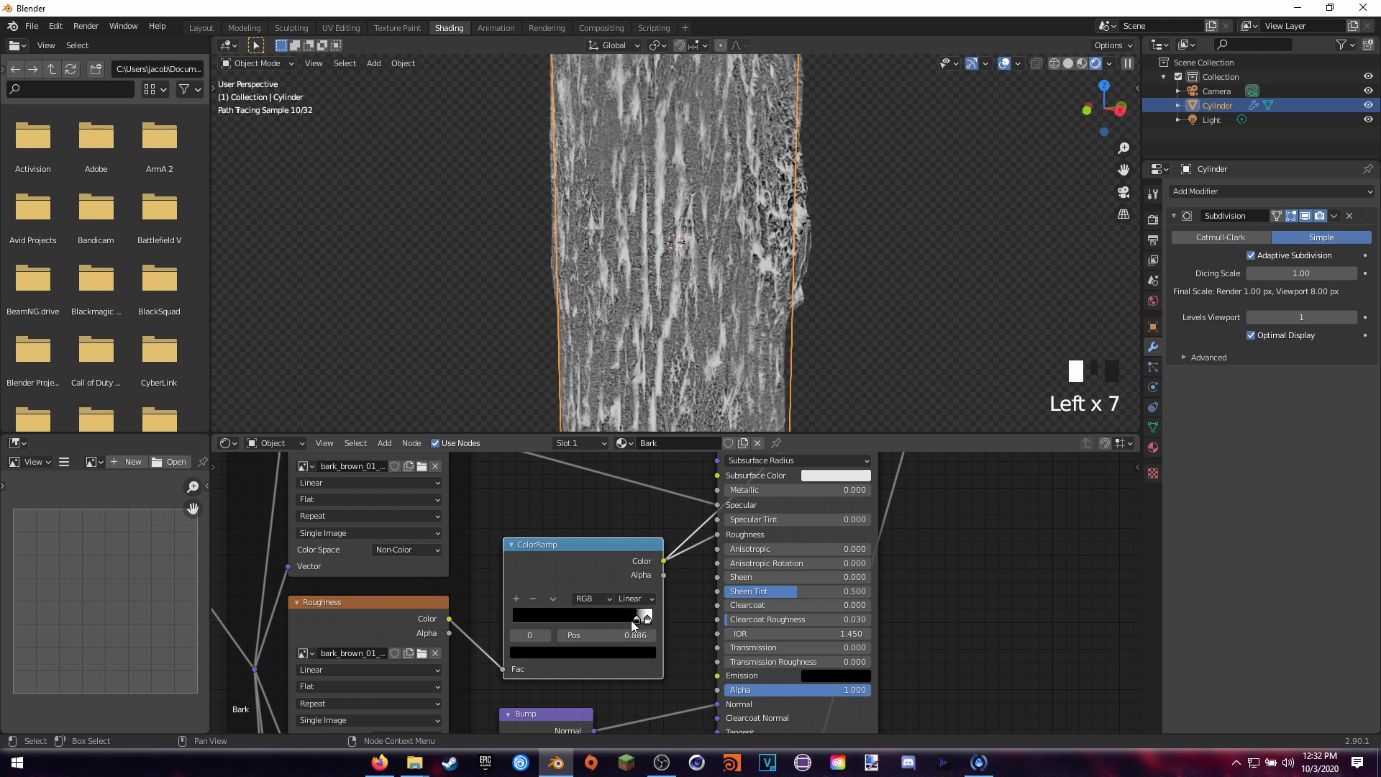
middle_drag(686, 599, 445, 727)
ctrl+shift+click(552, 532)
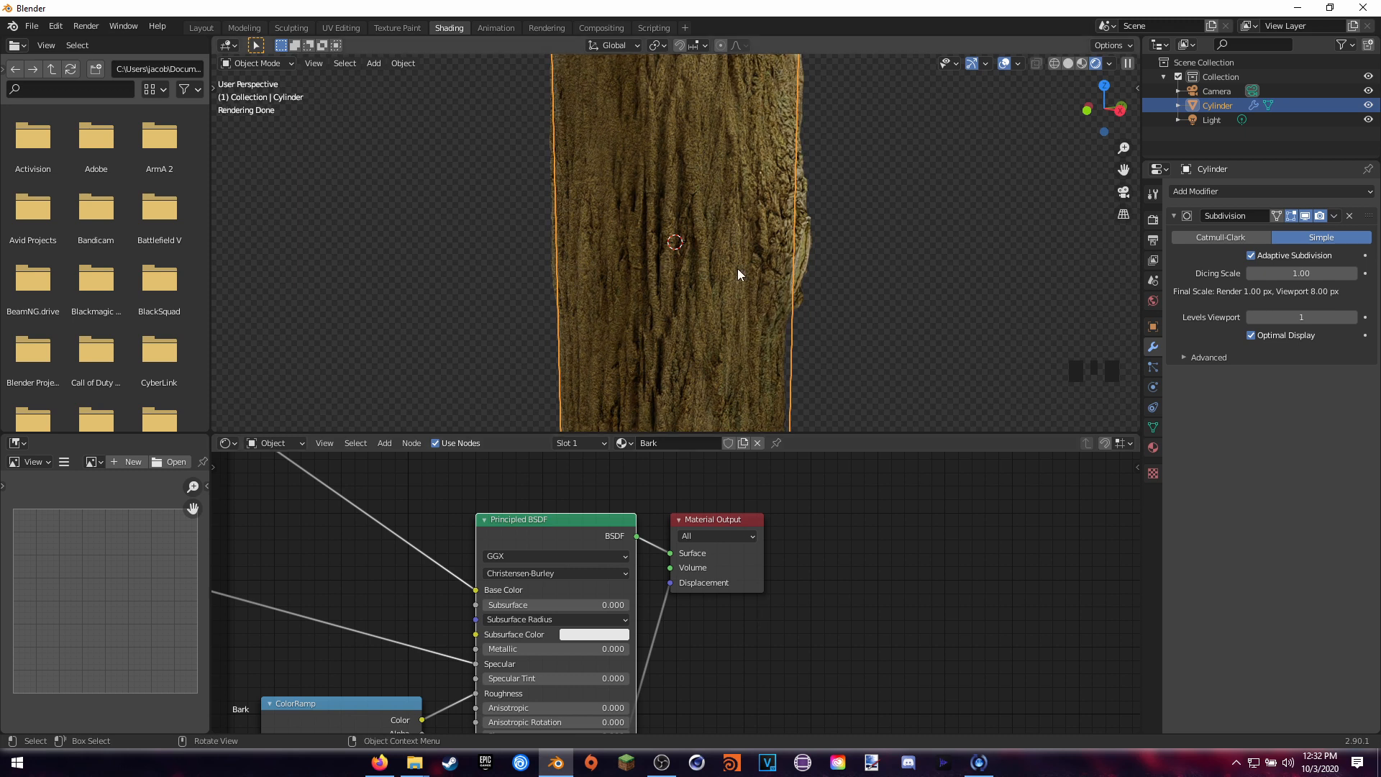
Delete the ColorRamp node and link the Roughness texture's Color directly to the Principled BSDF's Roughness input.
middle_drag(798, 510, 1058, 577)
click(636, 519)
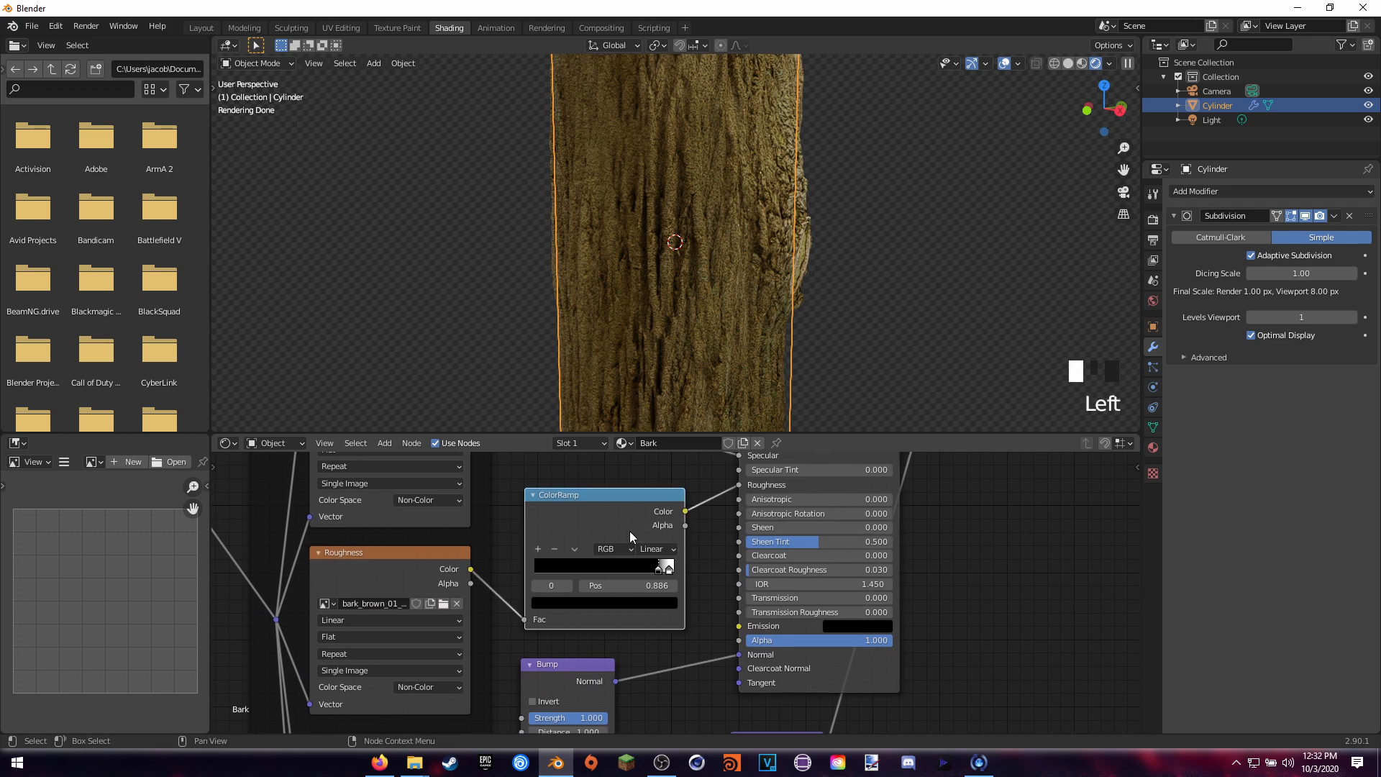
key(Delete)
drag(471, 571, 740, 485)
Render the bark cylinder as a still image from the camera.
key(F12)
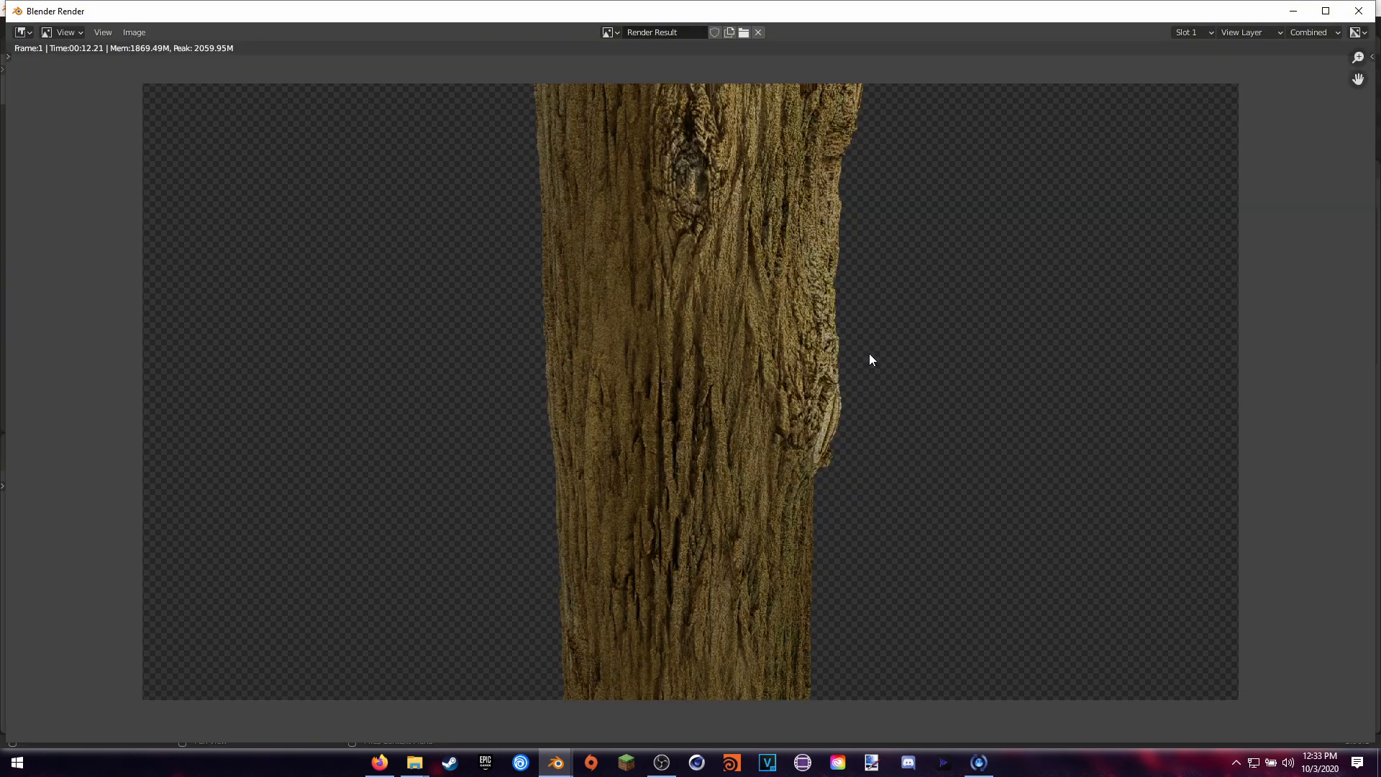